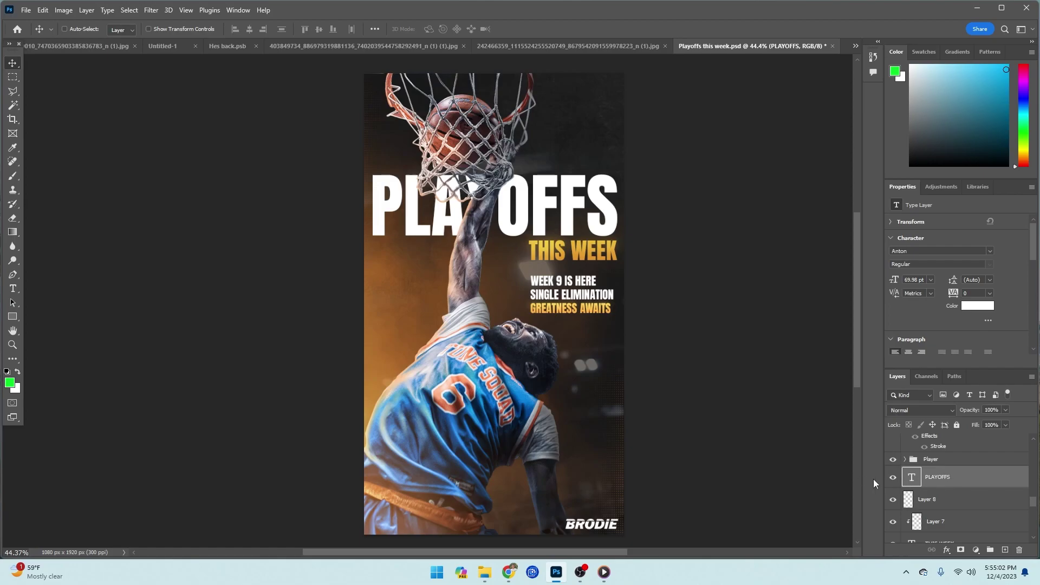
Step: Duplicate the PLAYOFFS text layer and move the copy above the Player group
key("ctrl+j")
left_click(893, 478)
left_click(893, 499)
left_click(893, 478)
left_click(893, 499)
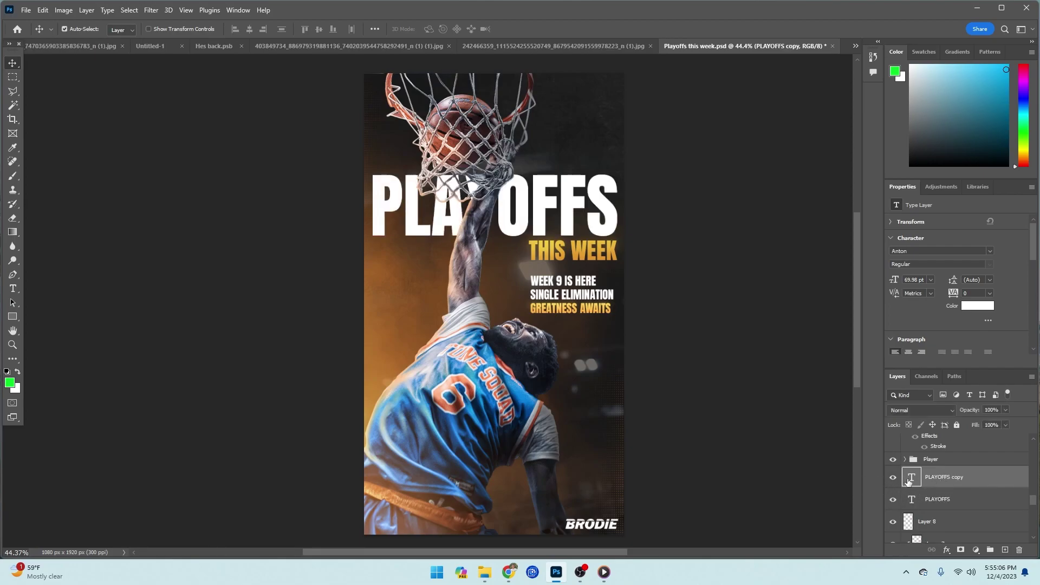
left_click_drag(940, 479, 938, 455)
left_click(893, 463)
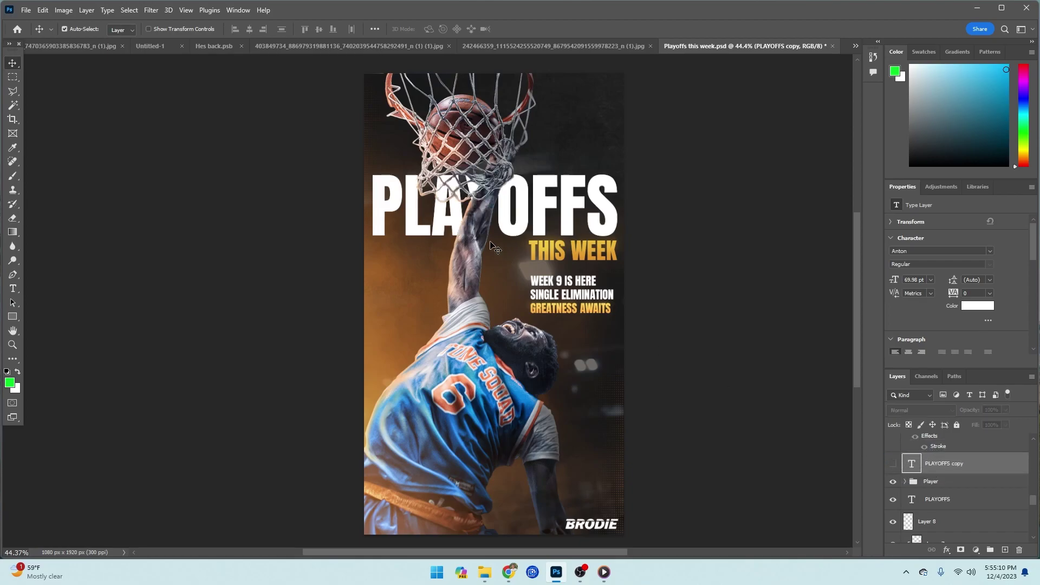
left_click(893, 464)
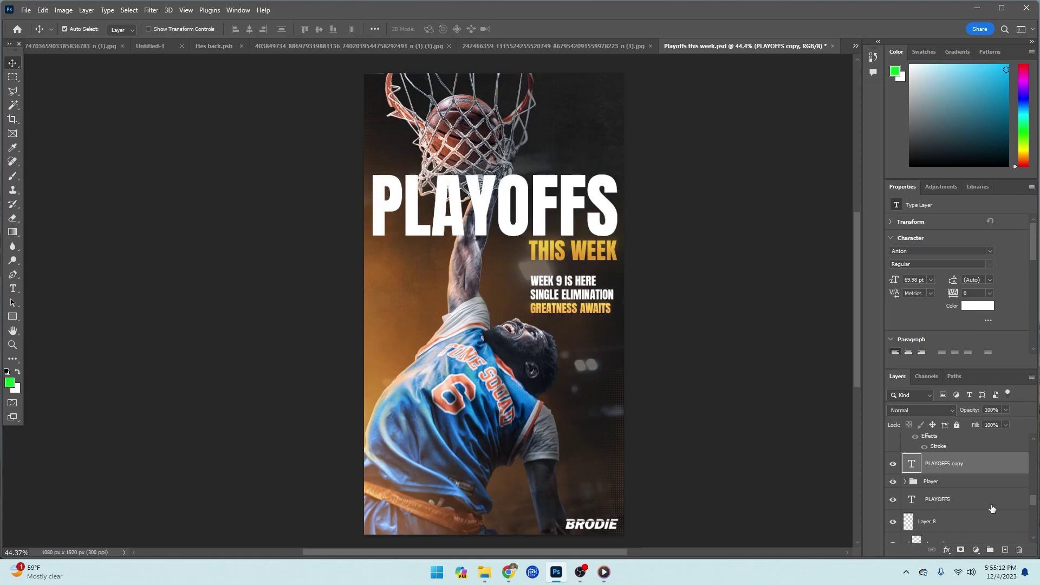
Step: Set the PLAYOFFS copy's fill opacity to 0% and give it a 5 px white inside stroke
double_click(997, 468)
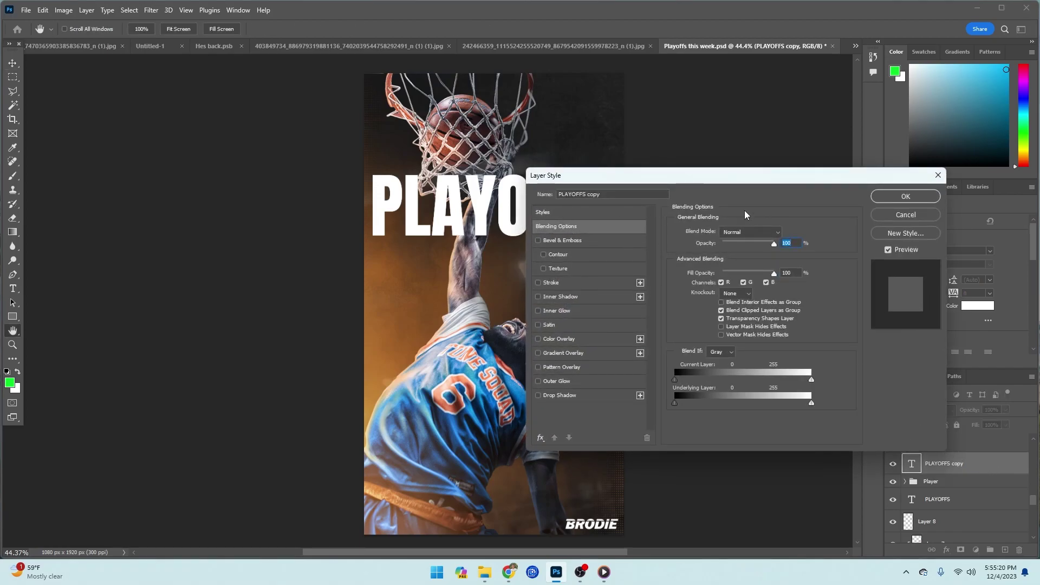
left_click_drag(756, 271, 701, 259)
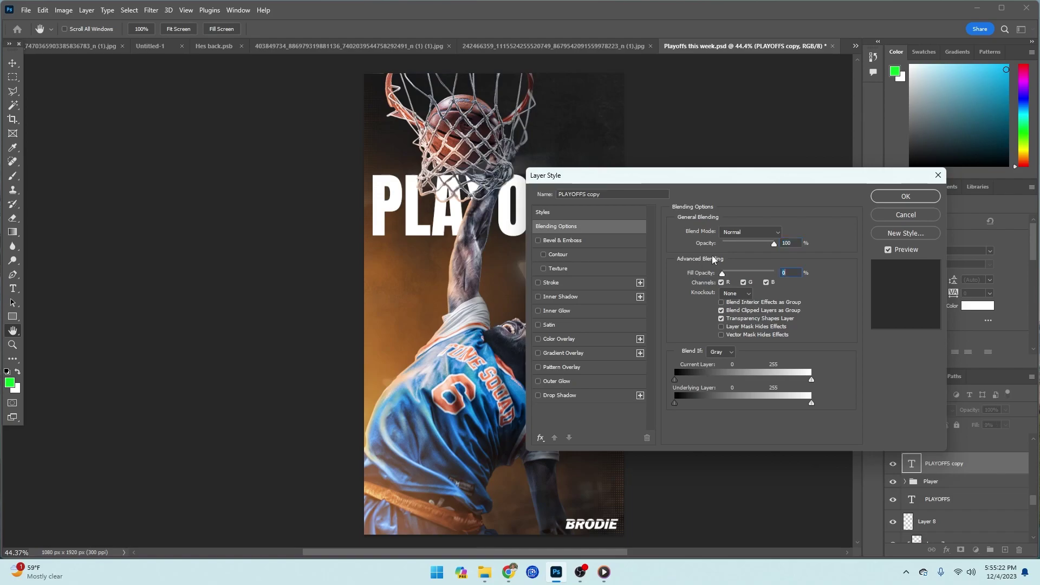
left_click(570, 283)
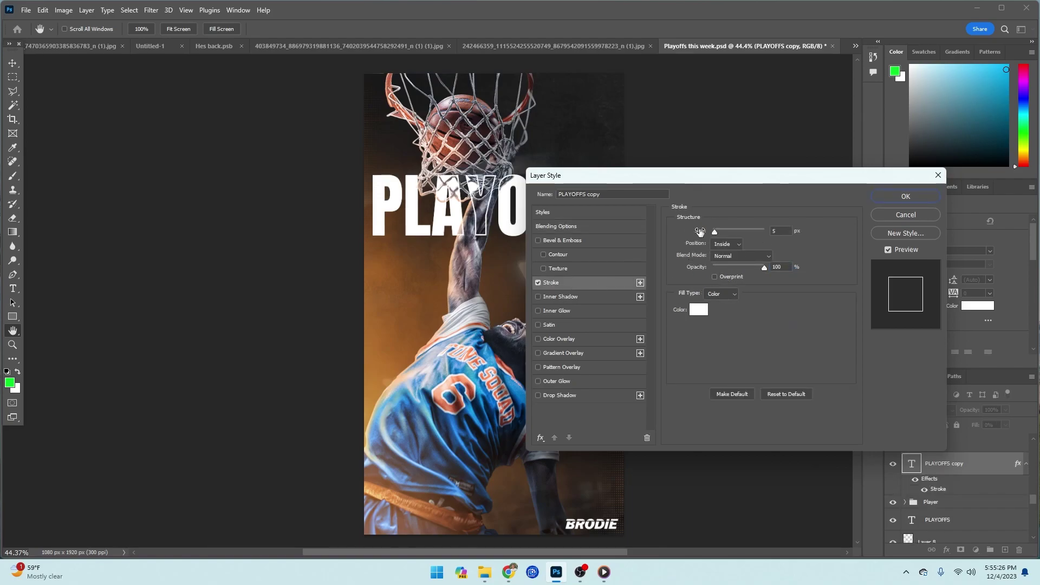
left_click_drag(734, 179, 833, 85)
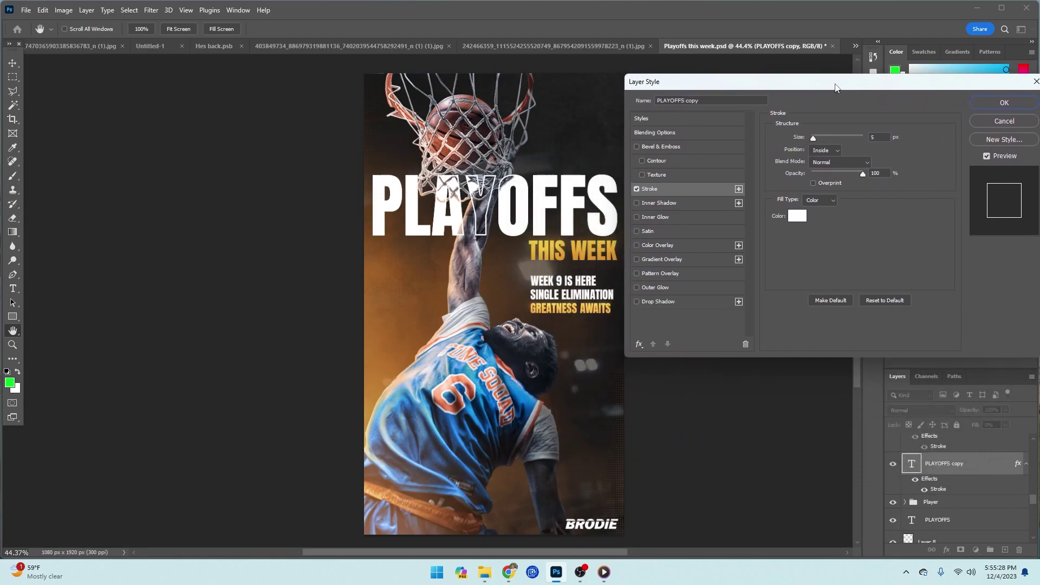
left_click(817, 152)
left_click(997, 103)
Step: Show the grunge-1935616_1280 texture over the PLAYOFFS text and select its layer mask
scroll(932, 471, "up", 1)
scroll(932, 471, "up", 3)
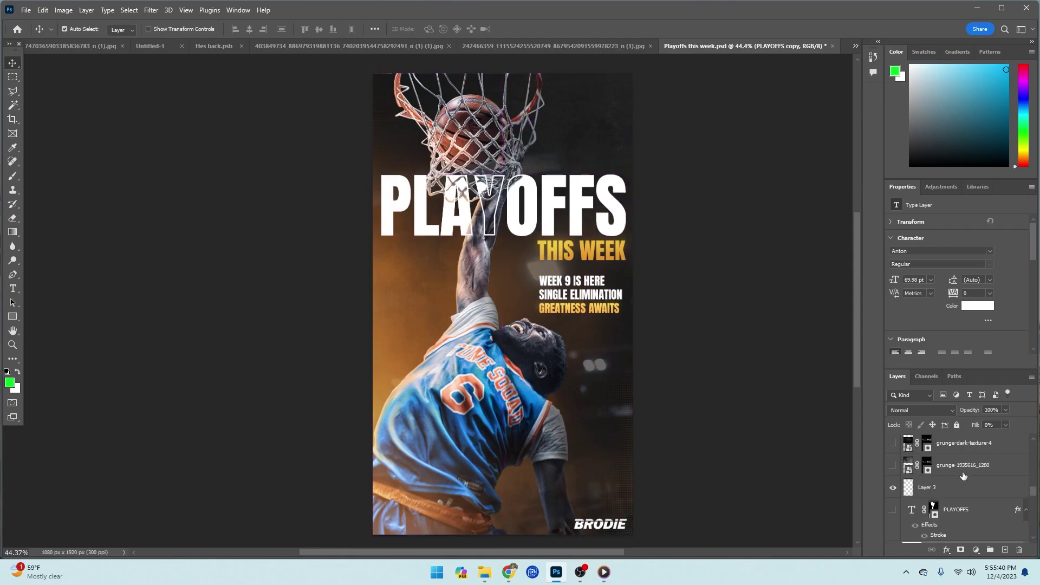
left_click(963, 475)
left_click(893, 467)
left_click(928, 466)
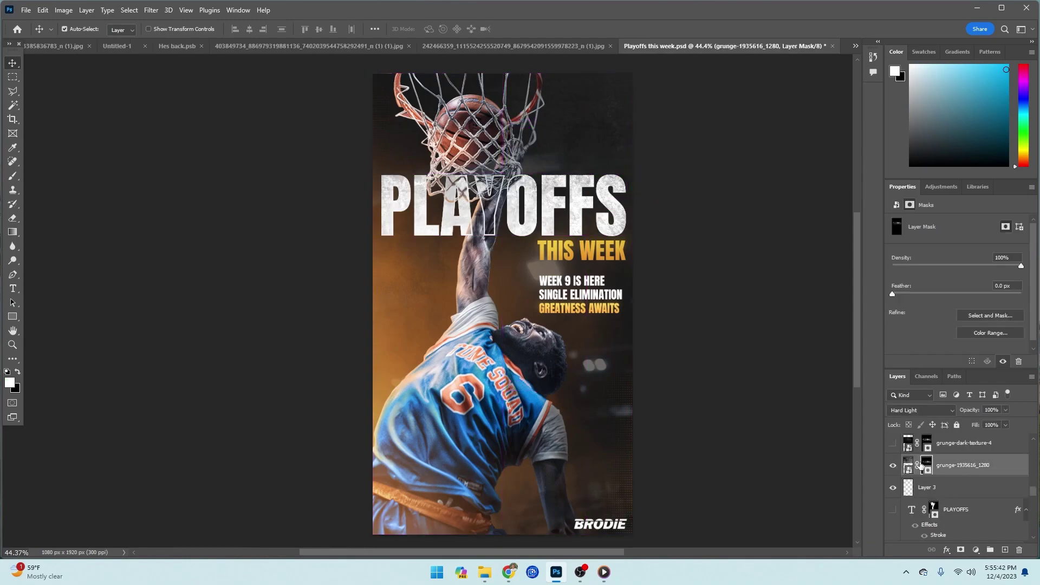
left_click(893, 444)
Step: Brush white across the grunge-1935616_1280 mask to reveal the full texture, and set its blend mode to Normal
key("b")
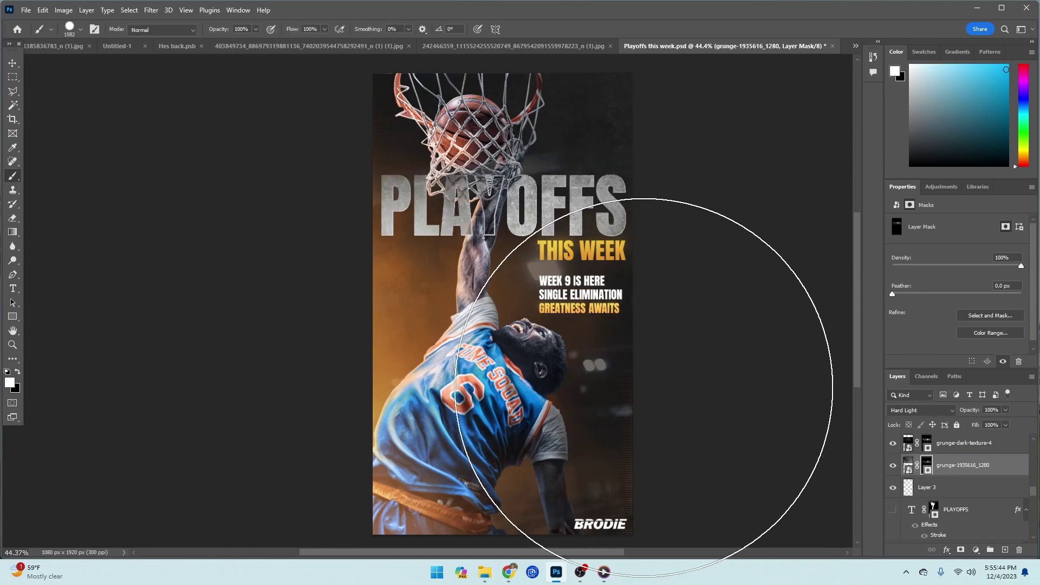
mouse_move(715, 260)
left_mouse_down()
mouse_move(685, 249)
mouse_move(673, 174)
mouse_move(375, 208)
left_mouse_up()
left_click(905, 410)
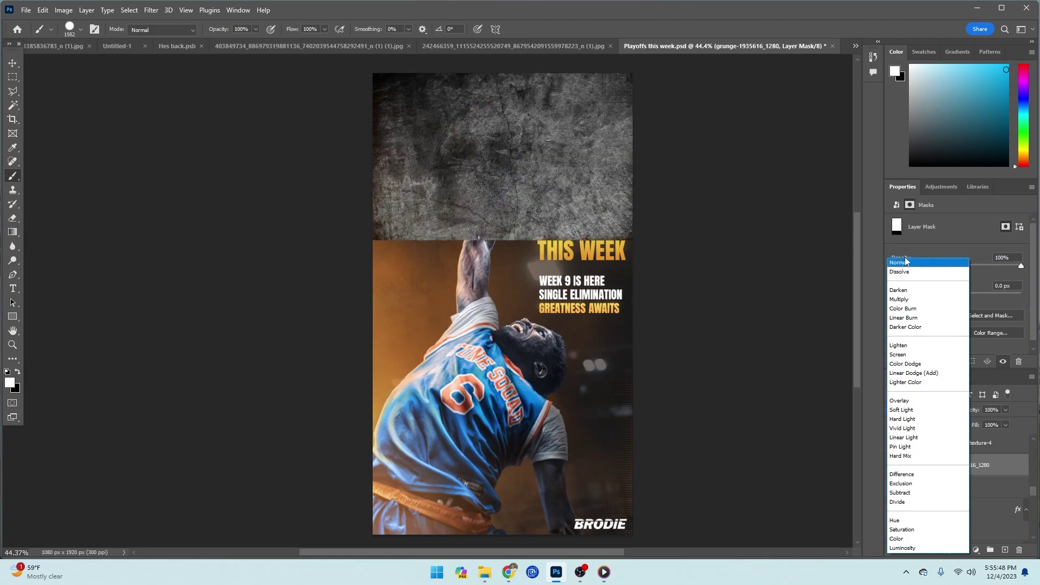
left_click(904, 262)
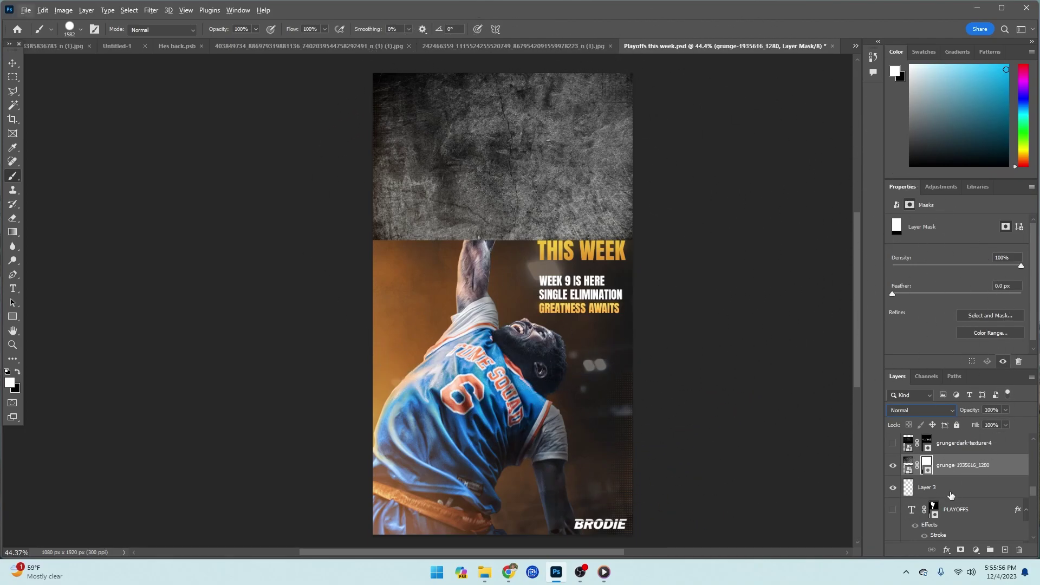
Step: Delete the layer mask from the grunge-1935616_1280 layer and keep the texture shown
right_click(927, 465)
left_click(946, 384)
left_click(893, 465)
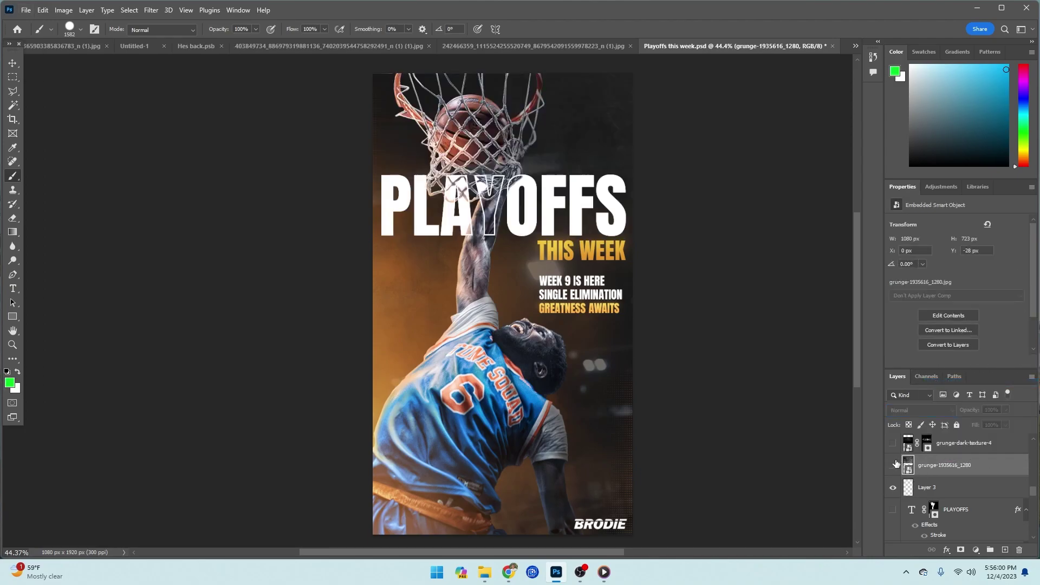
left_click(892, 465)
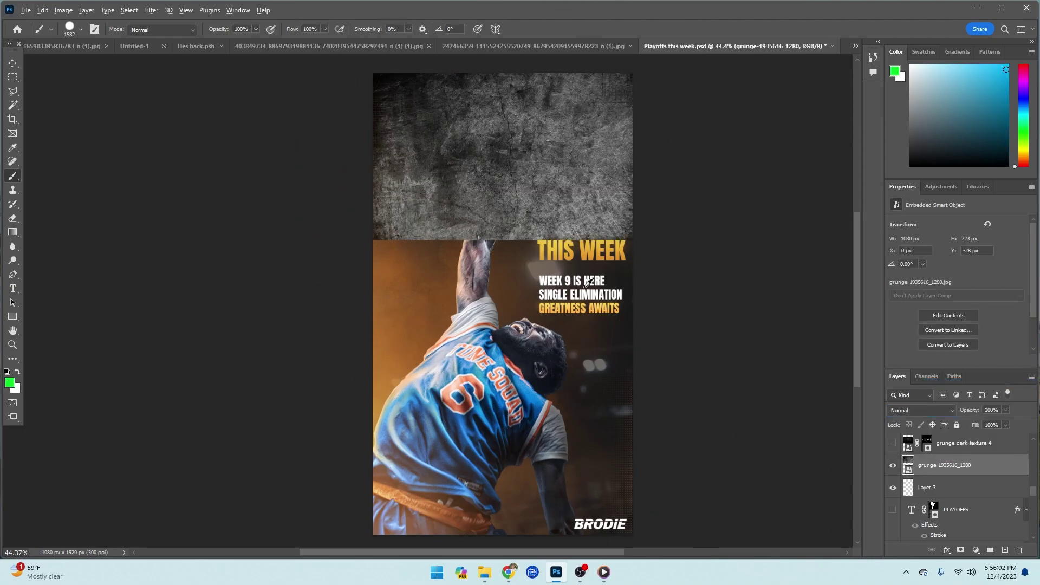
Step: Load the PLAYOFFS copy's letters as a selection and use it to mask the grunge-1935616_1280 texture
scroll(932, 497, "down", 3)
left_click_drag(928, 487, 914, 491)
left_click(914, 491, "ctrl")
key("ctrl+d")
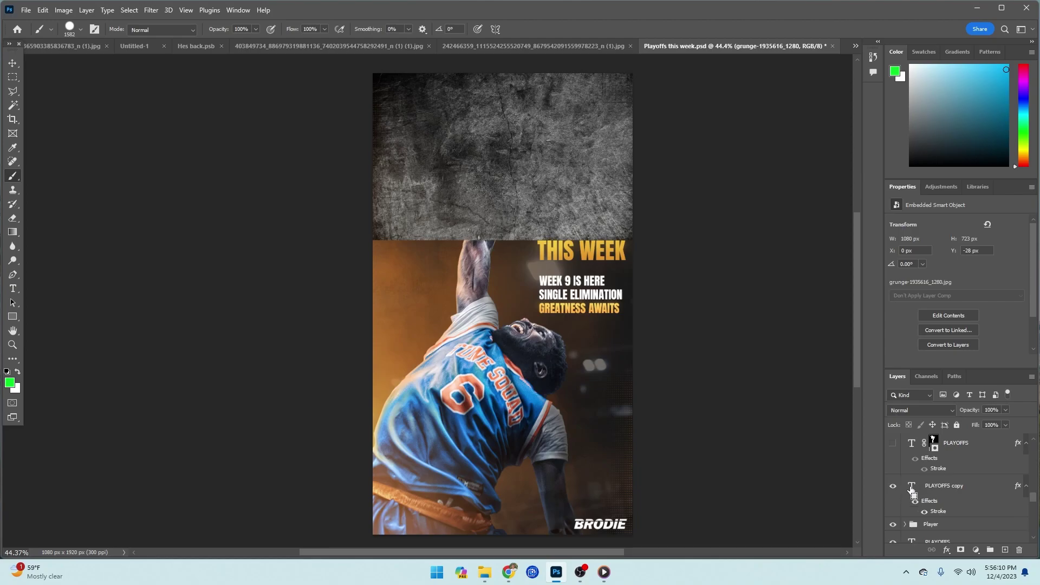
left_click(913, 491, "ctrl")
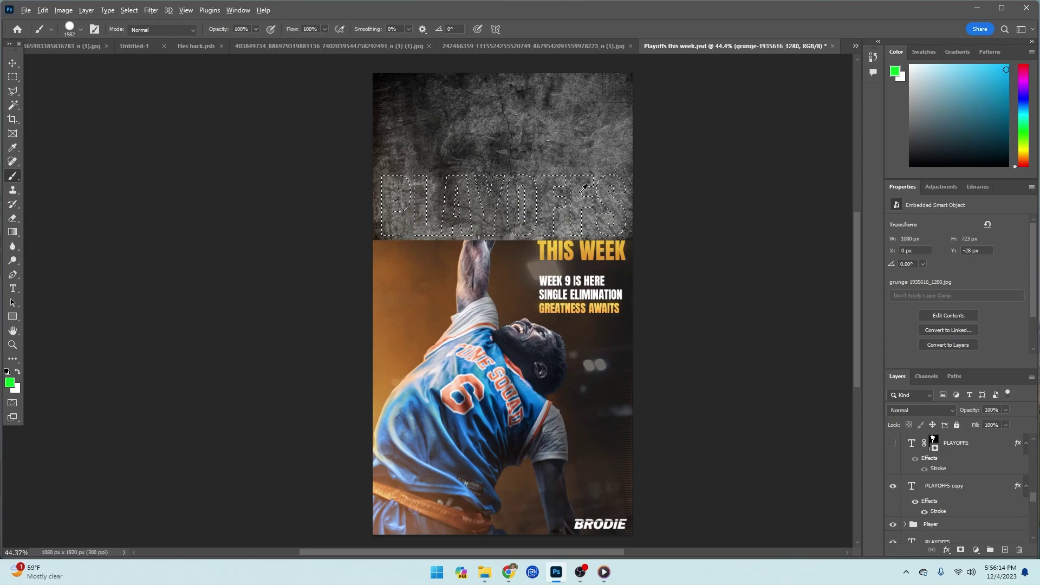
scroll(952, 500, "up", 2)
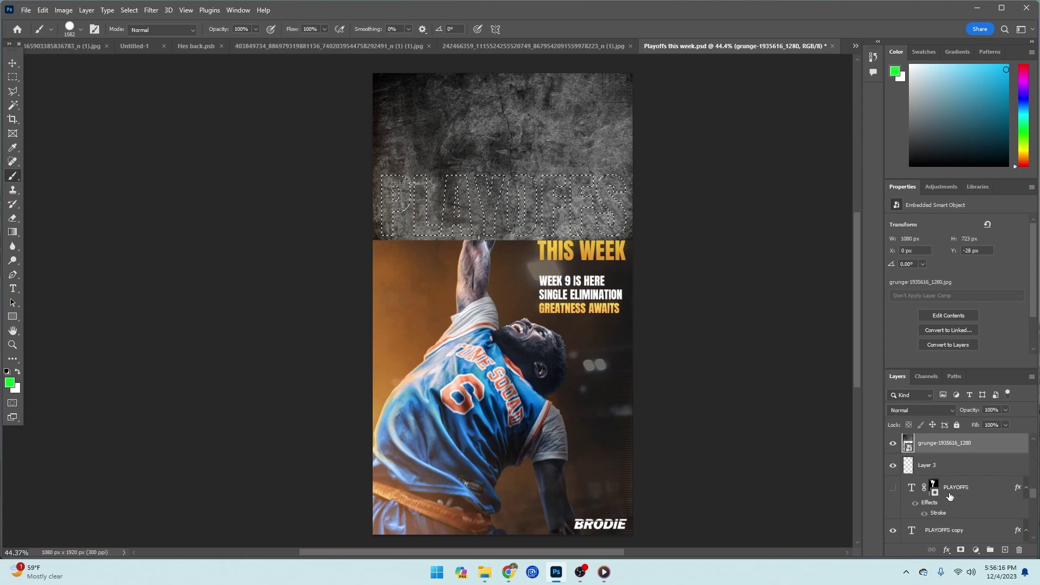
scroll(947, 491, "up", 1)
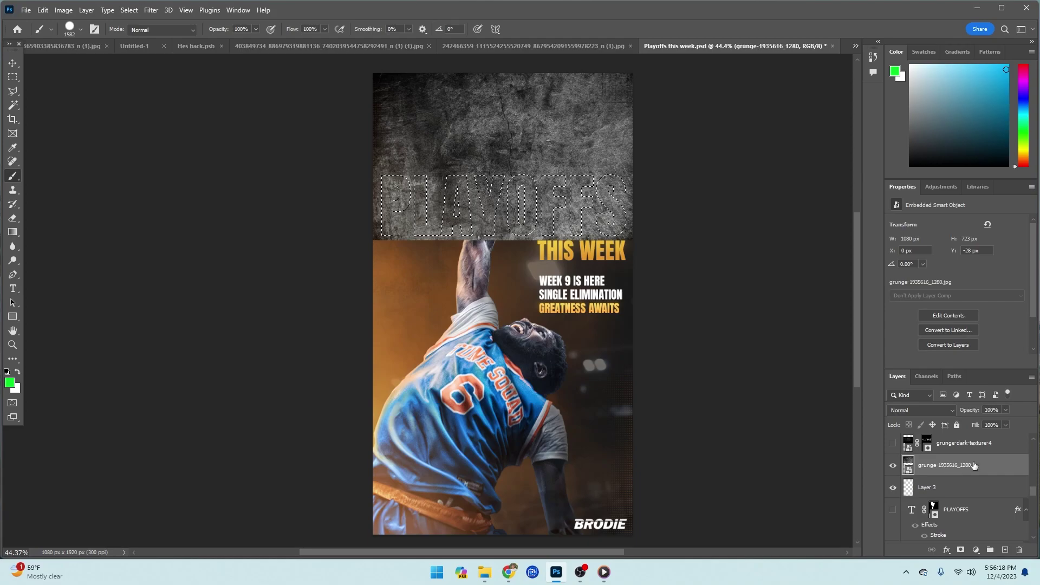
left_click(959, 550)
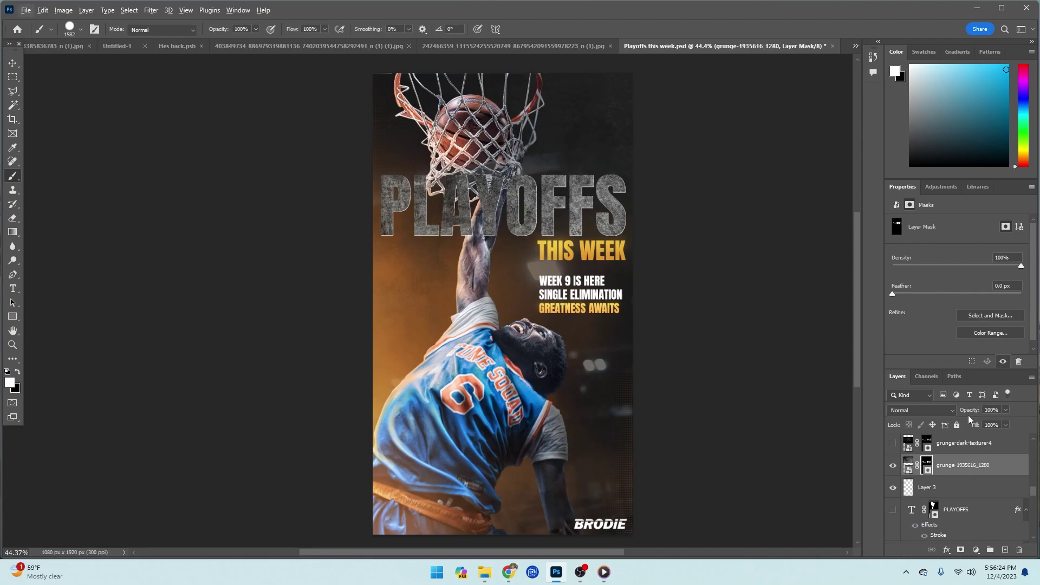
Step: Set the masked grunge texture's blend mode to Hard Light and lower its opacity
left_click(921, 410)
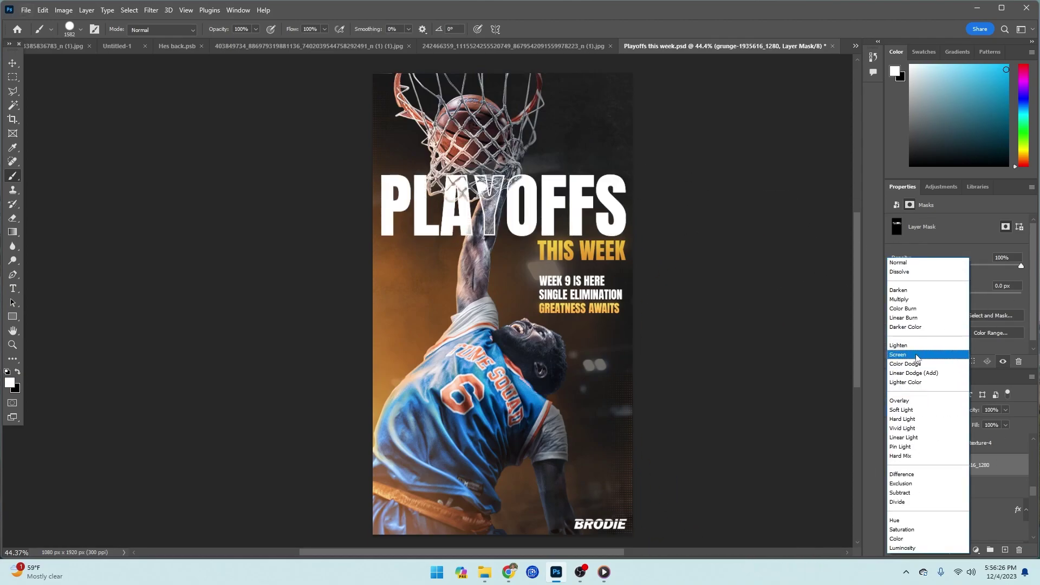
left_click(912, 420)
left_click(1004, 425)
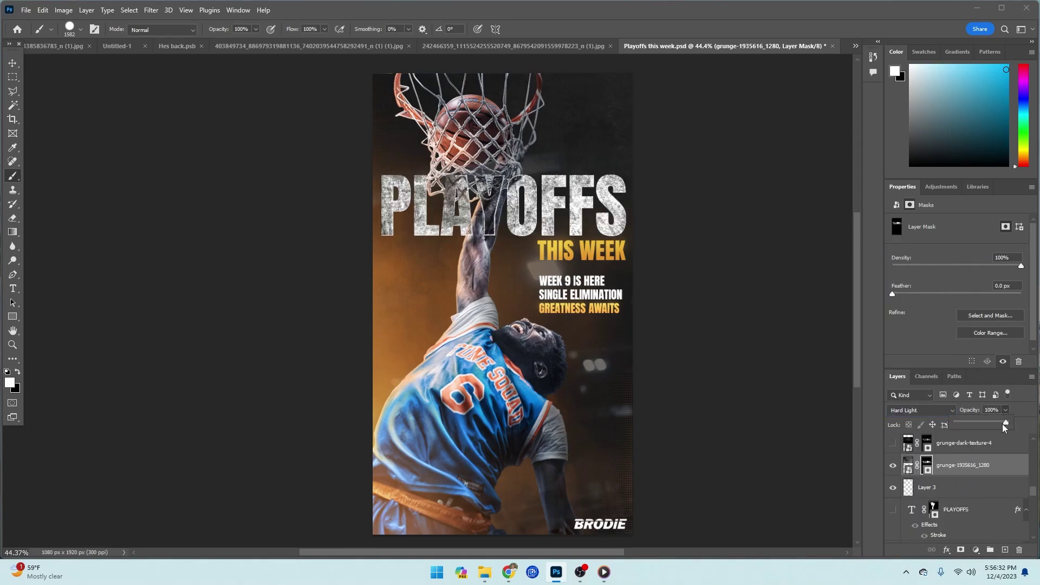
left_click_drag(991, 424, 981, 423)
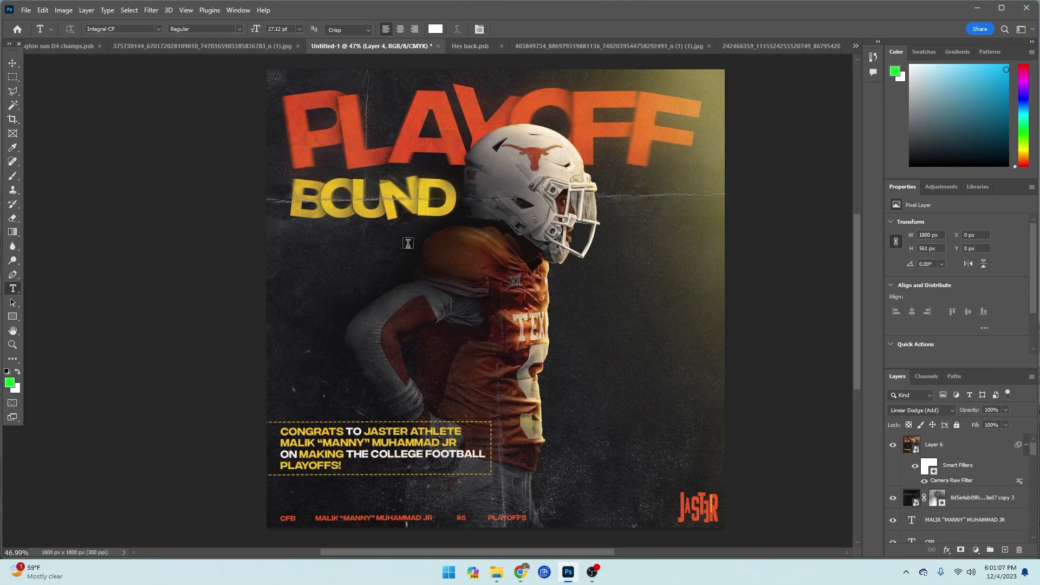
Step: Hide Layer 6 in the football poster and select the 8d5e4ab0… (1) texture layer below Layer 4
left_click(893, 446)
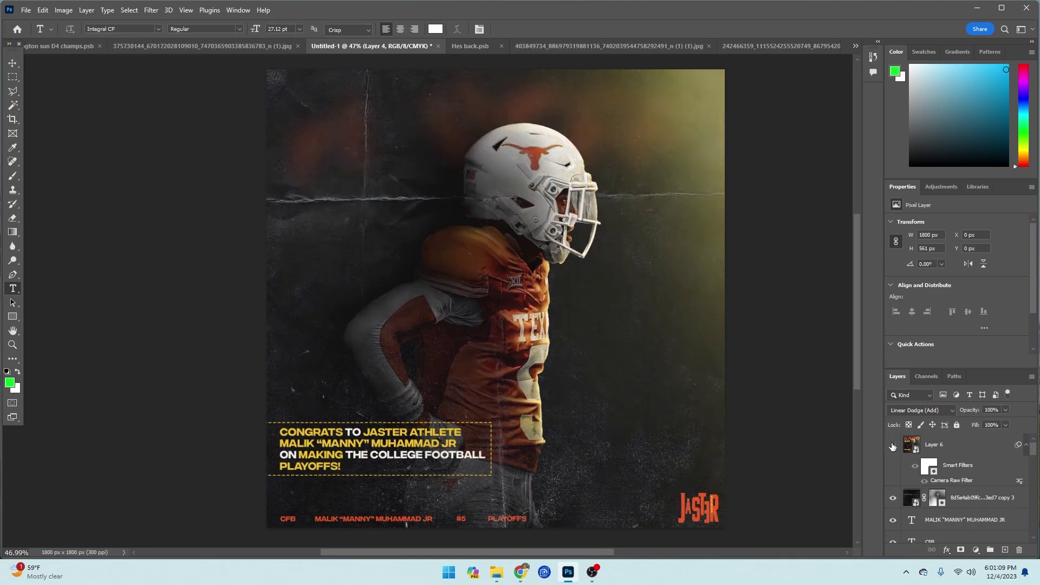
scroll(945, 455, "down", 5)
scroll(945, 455, "down", 5)
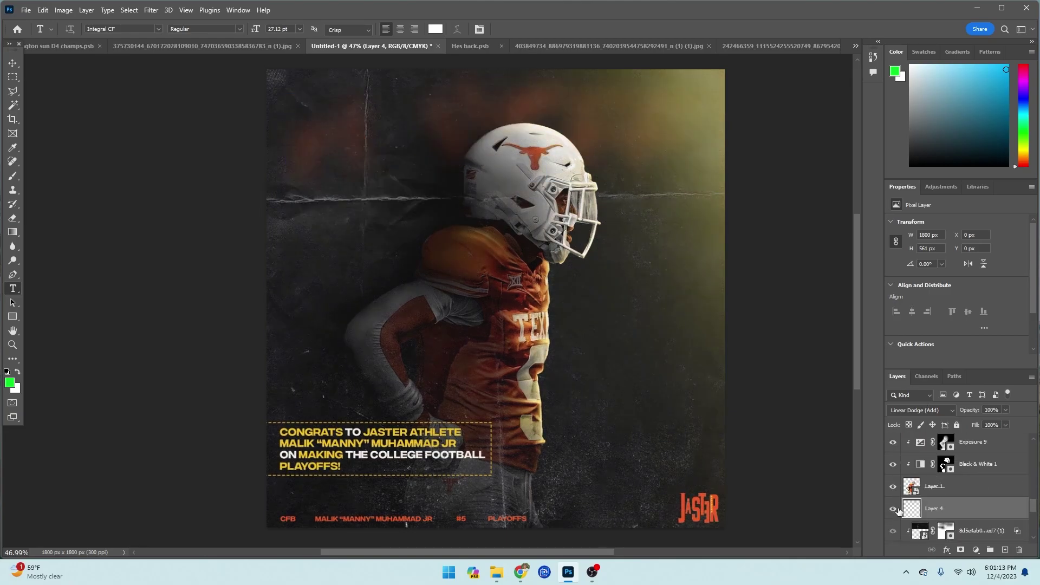
scroll(900, 510, "down", 3)
left_click(979, 482)
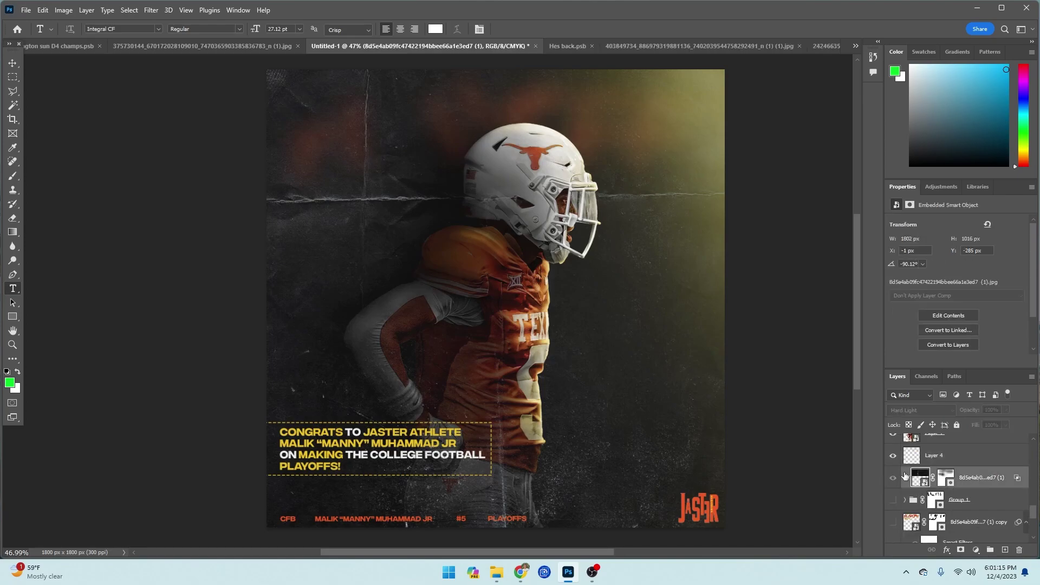
Step: Add a white letter P in Integral CF Medium in the upper-left area of the poster
left_click(317, 174)
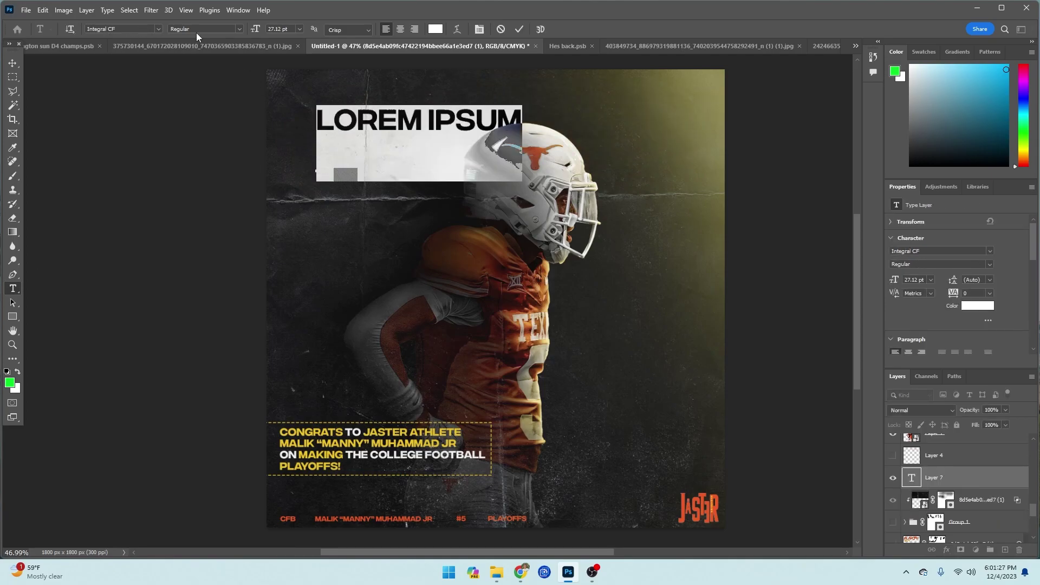
left_click(241, 29)
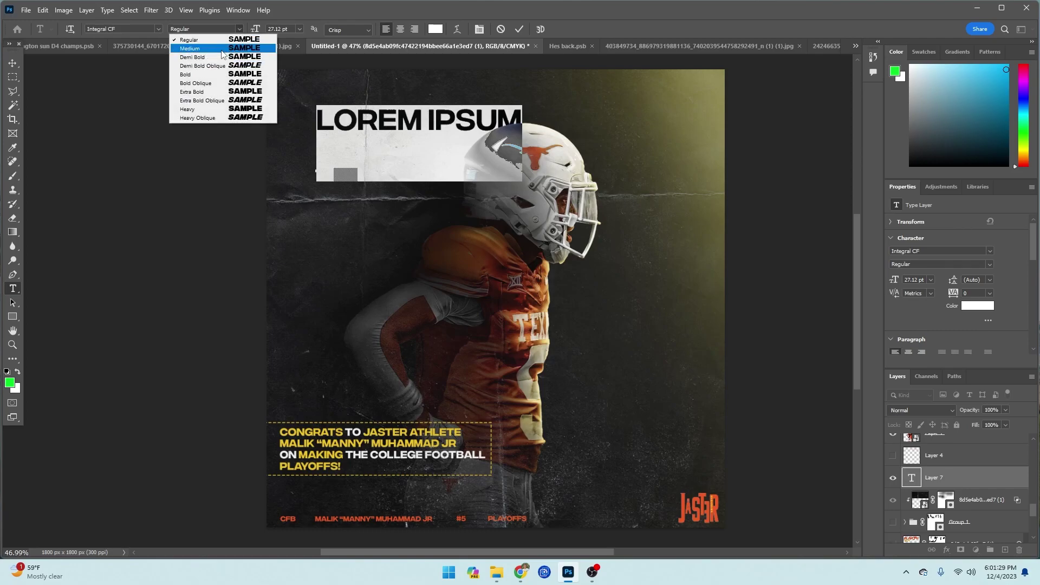
left_click(191, 48)
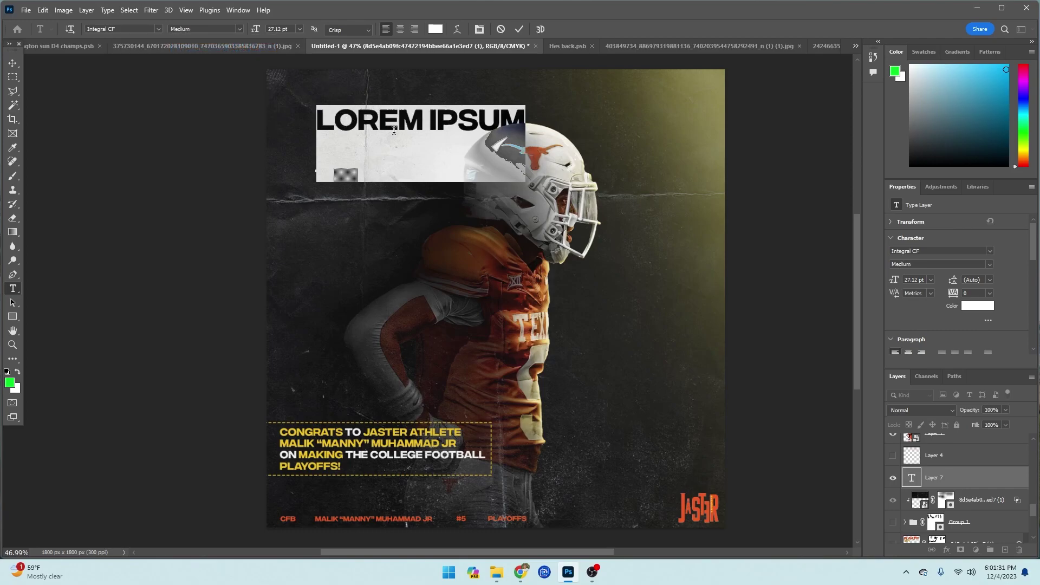
type("PLAY")
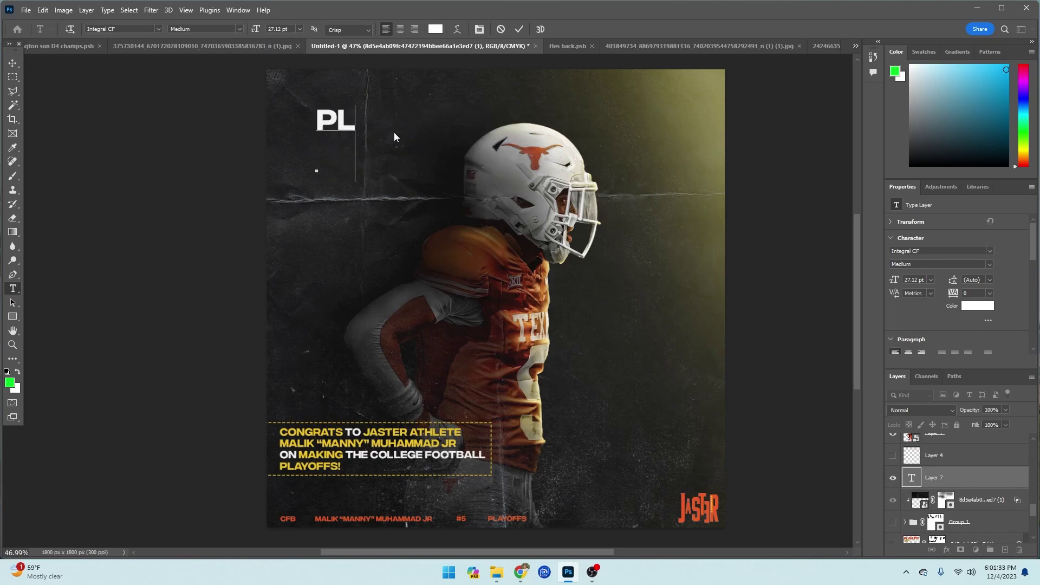
key("BackSpace")
key("BackSpace")
key("BackSpace")
key("ctrl+Return")
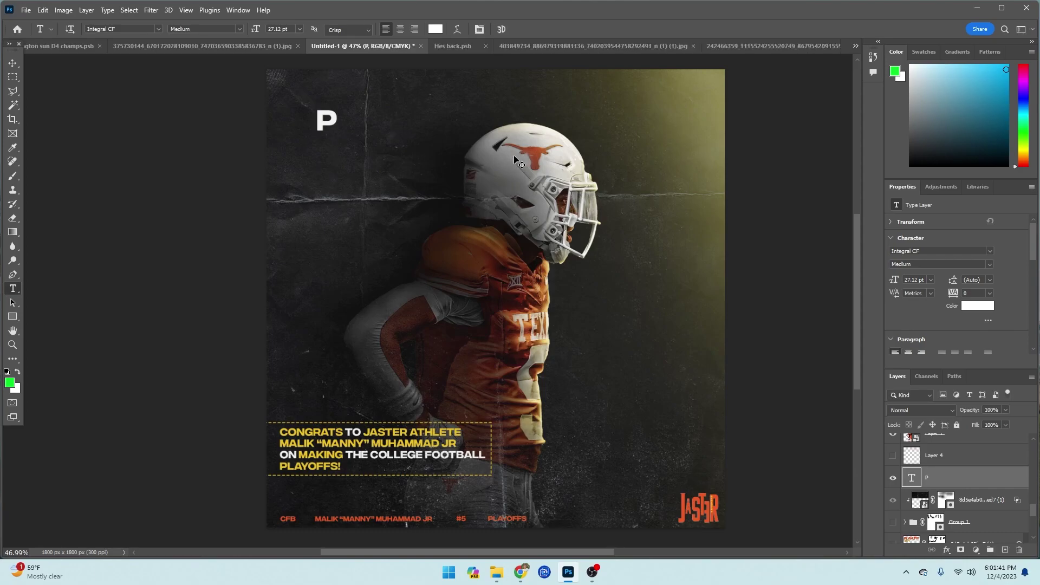
Step: Enlarge the letter P to about 106 pt, tilt it slightly clockwise and place it near the poster's upper-left corner
key("ctrl+t")
left_click_drag(336, 140, 375, 172)
left_click_drag(383, 222, 361, 174)
left_click_drag(399, 127, 445, 131)
left_click(645, 168)
key("ctrl+t")
left_click(614, 157)
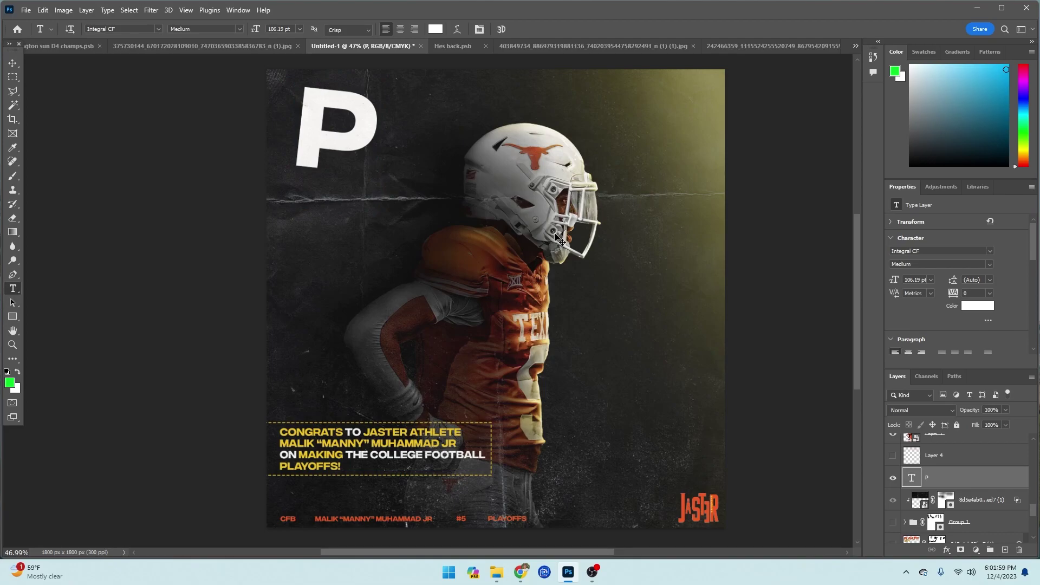
Step: Duplicate the P, shift the copy about 247 px to the right and rotate it about -12.6°
key("ctrl+j")
key("ctrl+t")
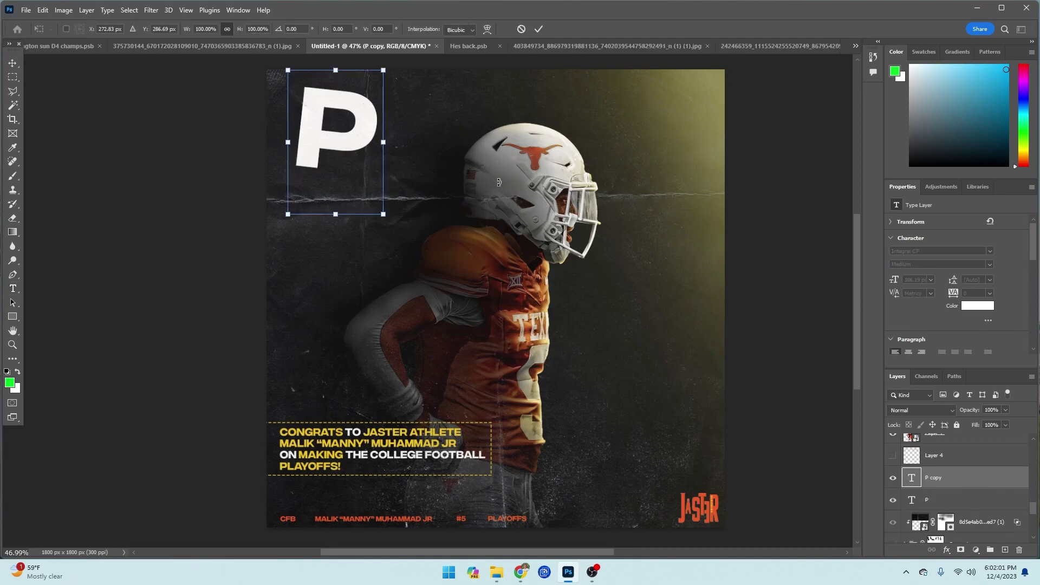
left_click_drag(355, 159, 418, 165)
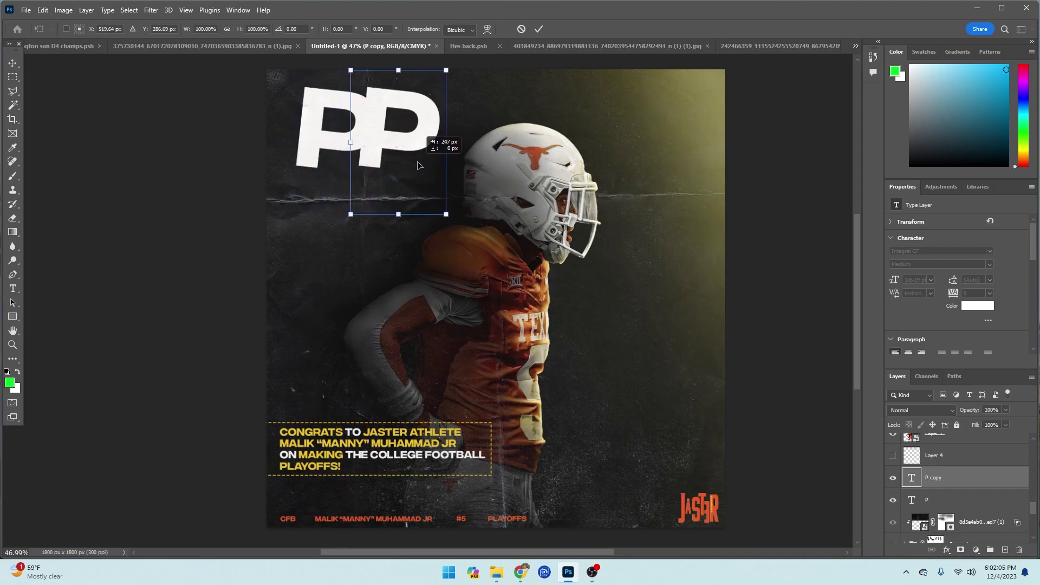
left_click_drag(479, 150, 482, 131)
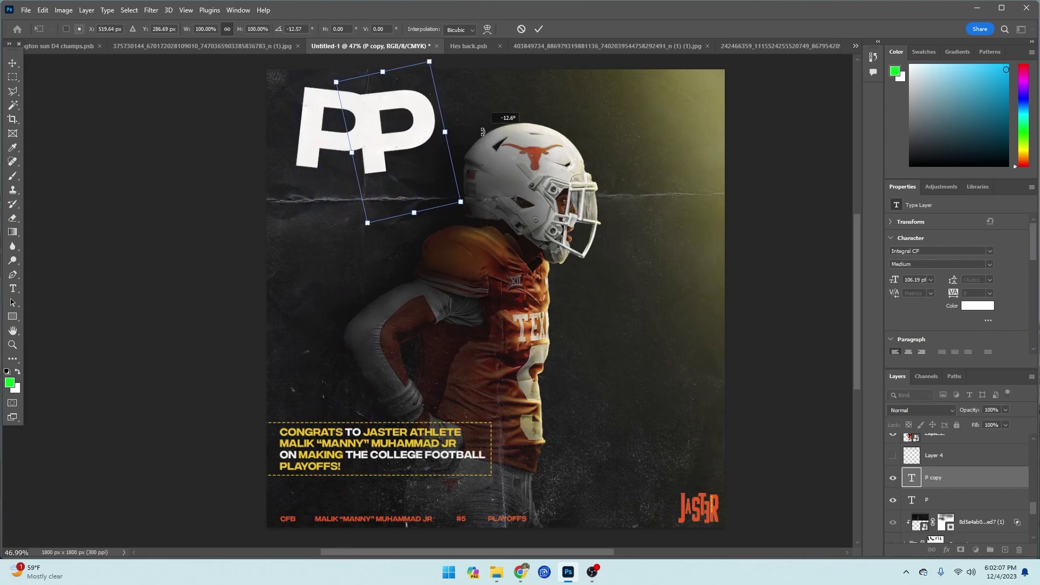
key("Return")
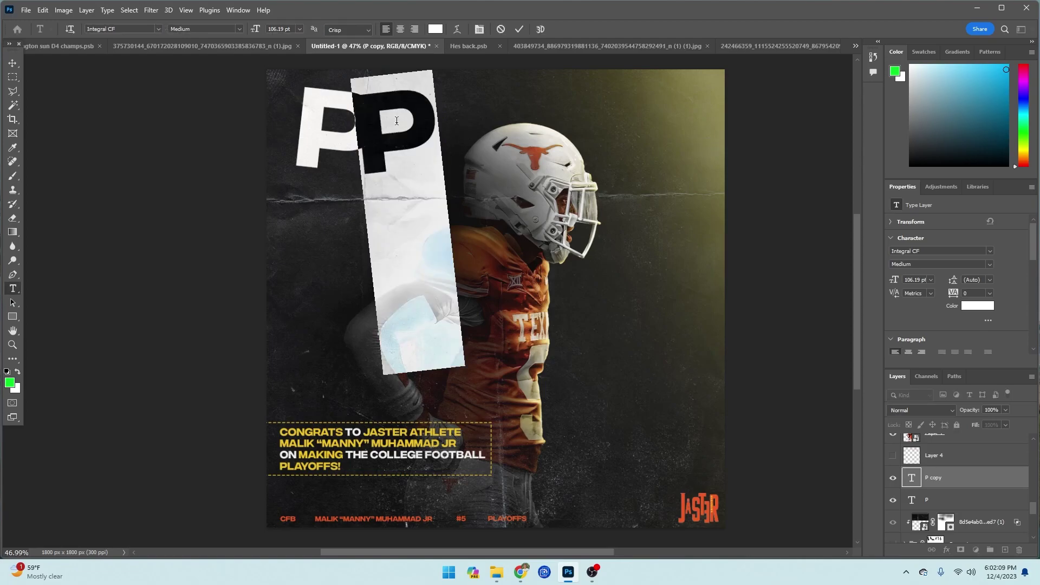
Step: Change the tilted copy of the P into the letter L
double_click(396, 121)
type("L")
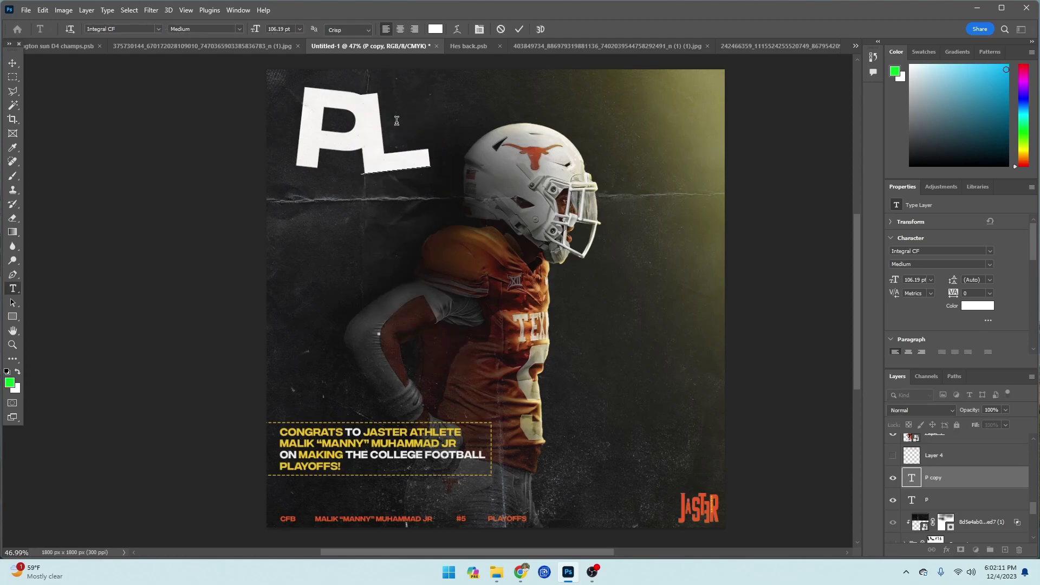
key("ctrl+Return")
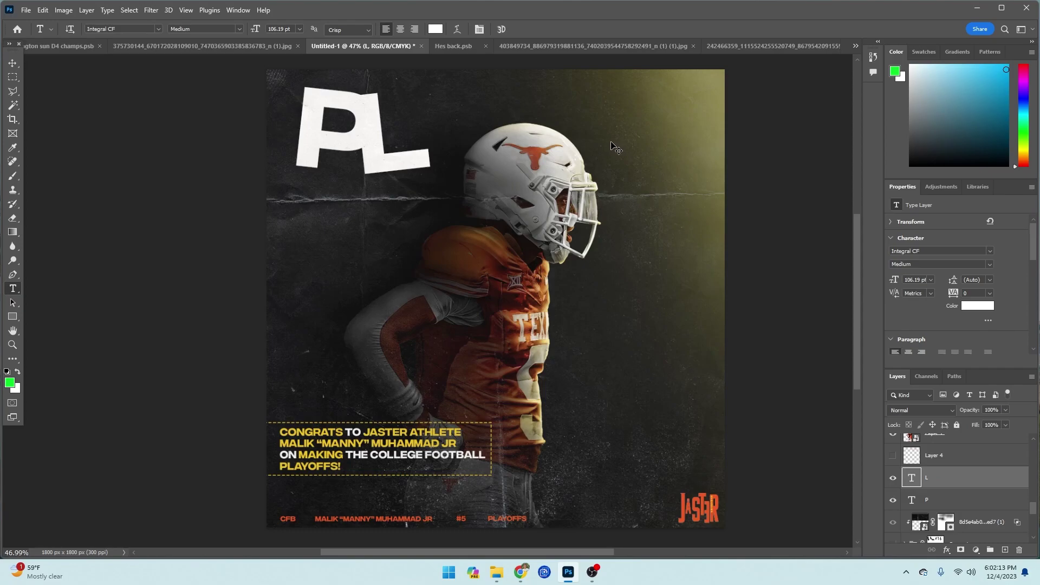
Step: Duplicate the L about 252 px to the right, straighten the copy and change it to the letter A
key("ctrl+t")
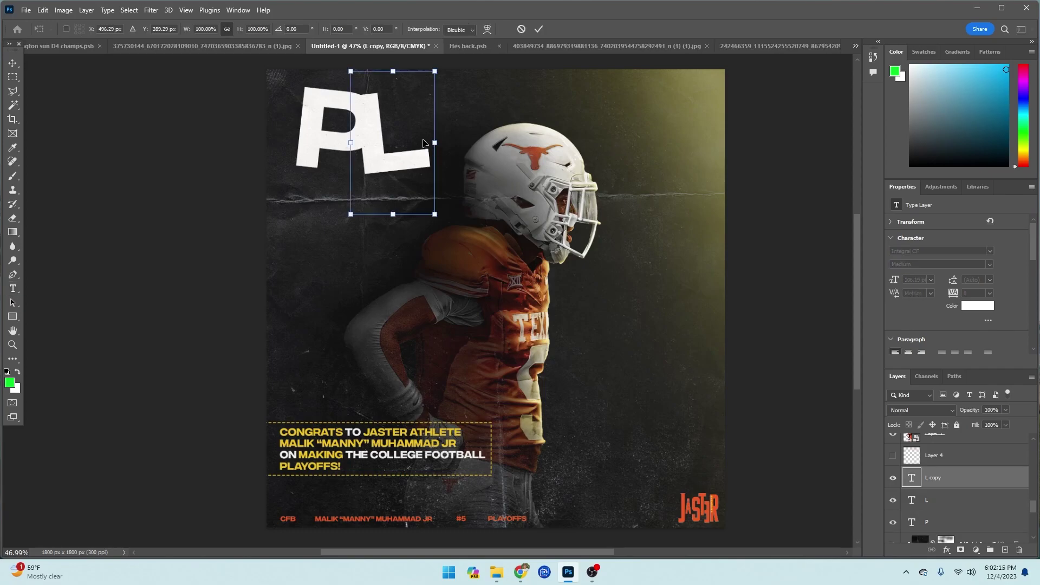
left_click_drag(416, 141, 530, 142)
left_click(690, 144)
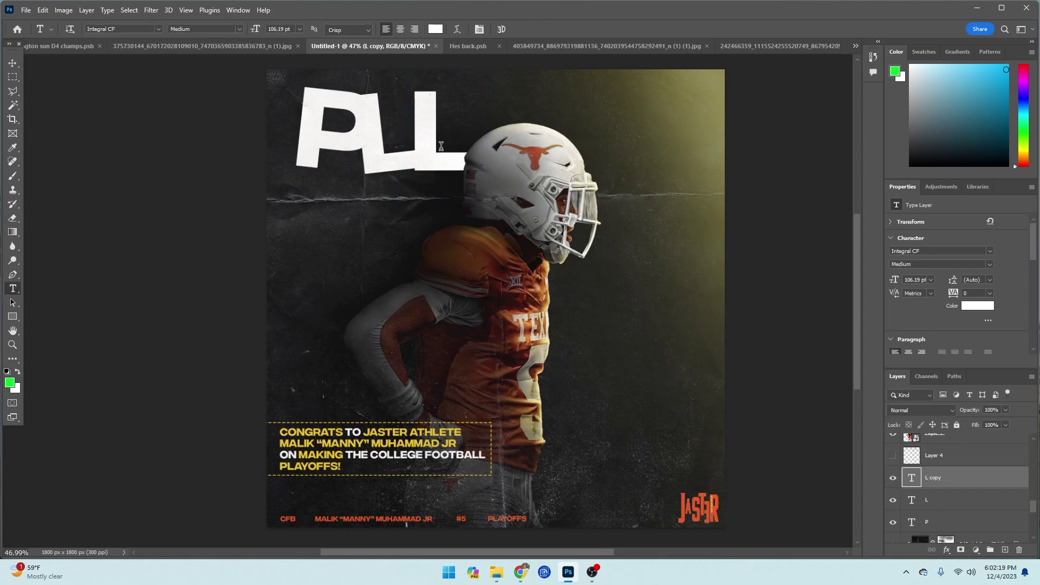
double_click(442, 146)
type("A")
key("ctrl+Return")
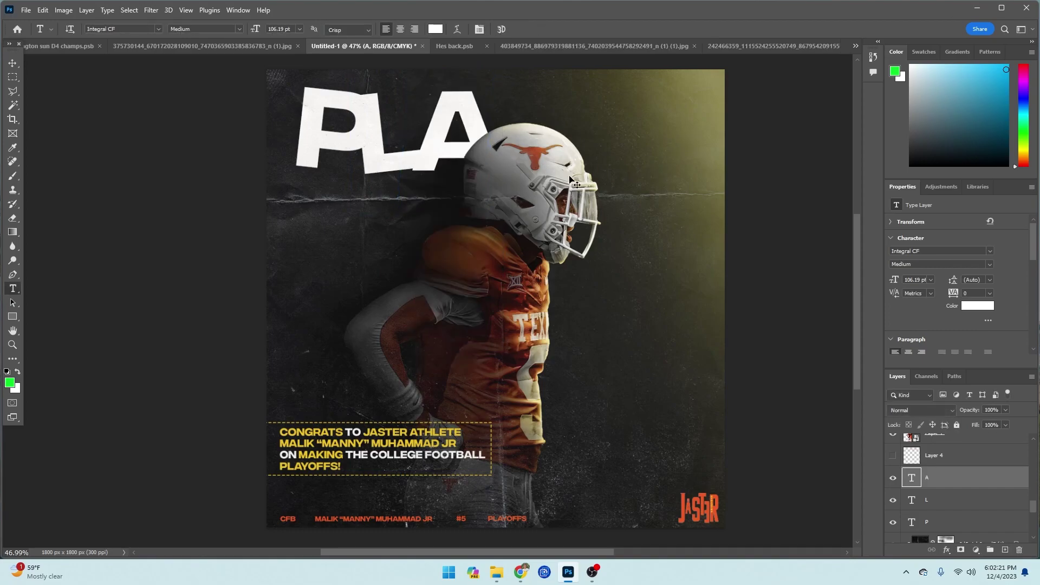
Step: Duplicate the A to the right, rotate the copy about 6.2° and change it to the letter Y
key("ctrl+j")
key("ctrl+t")
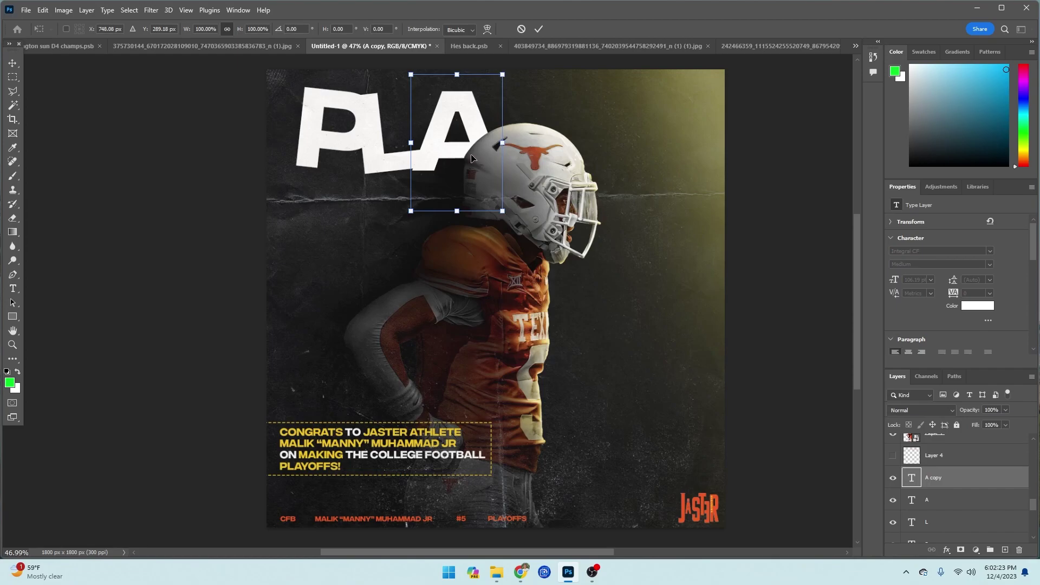
left_click_drag(465, 148, 600, 151)
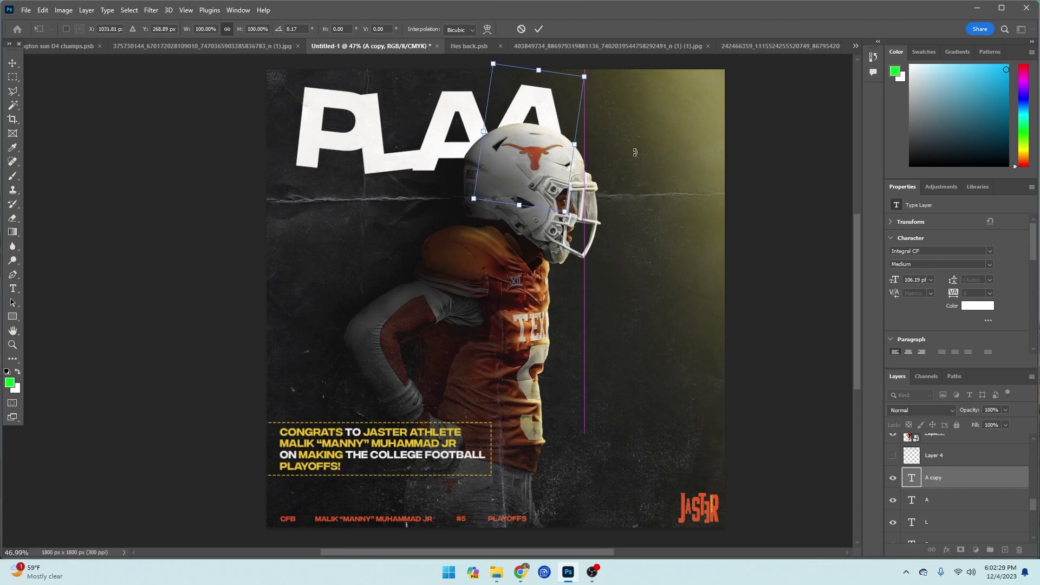
key("Return")
double_click(533, 108)
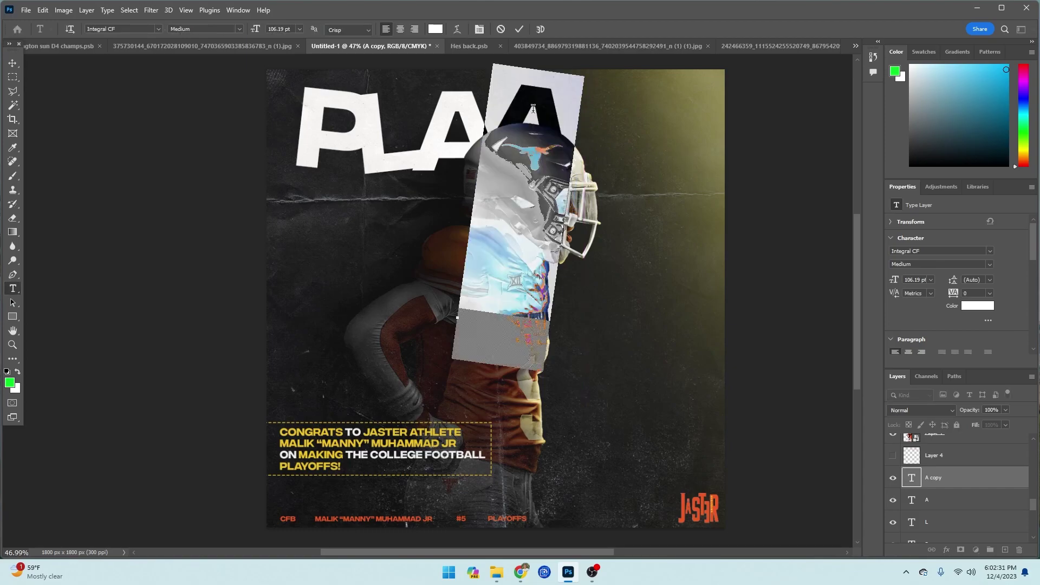
type("Y")
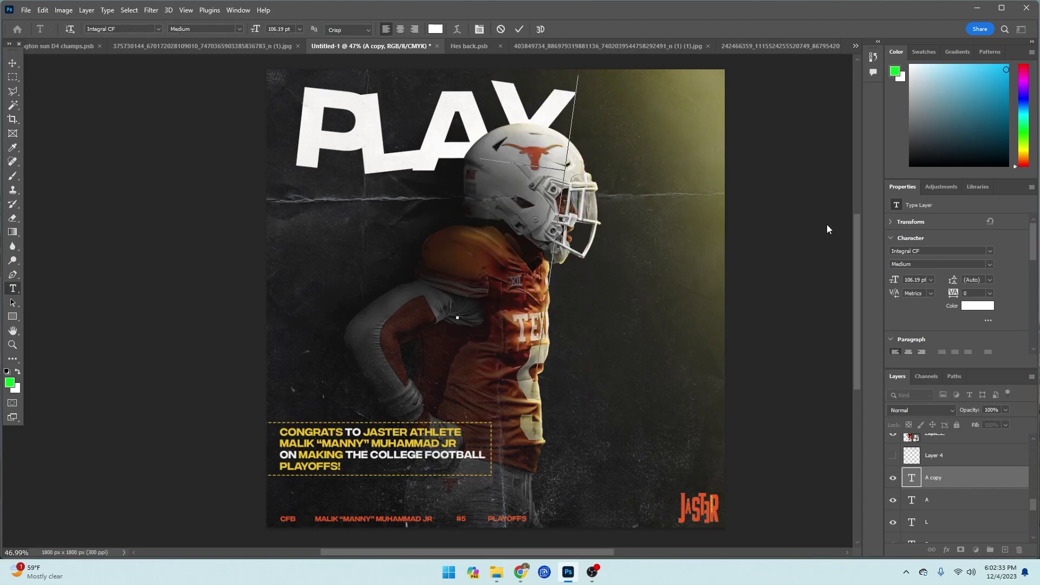
left_click(779, 216)
Step: Duplicate the Y to the right, tilt it counterclockwise, change it to the letter O and nudge it slightly right
key("ctrl+j")
key("ctrl+t")
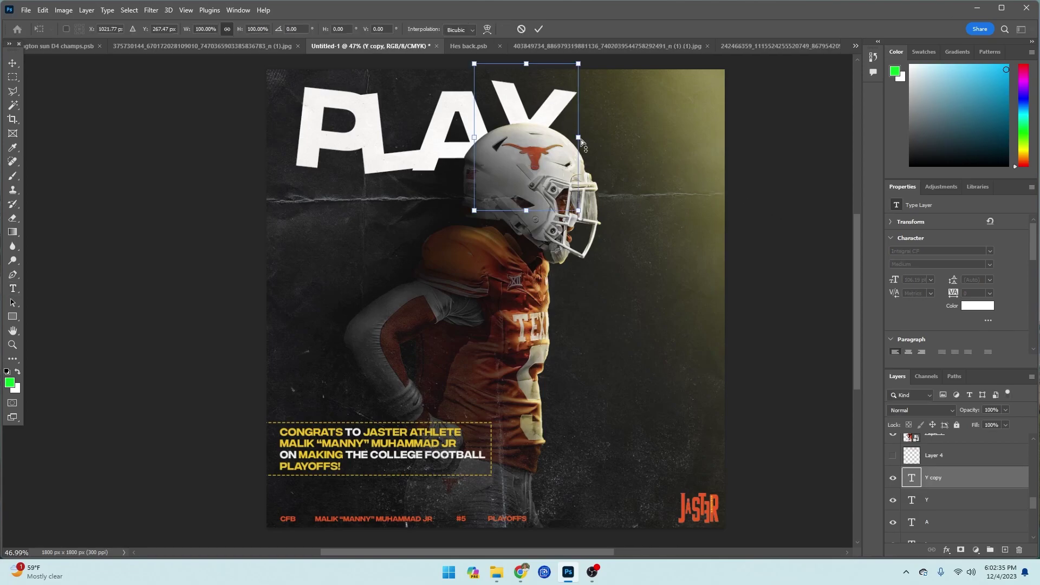
left_click_drag(536, 133, 599, 132)
left_click_drag(696, 141, 703, 121)
key("Return")
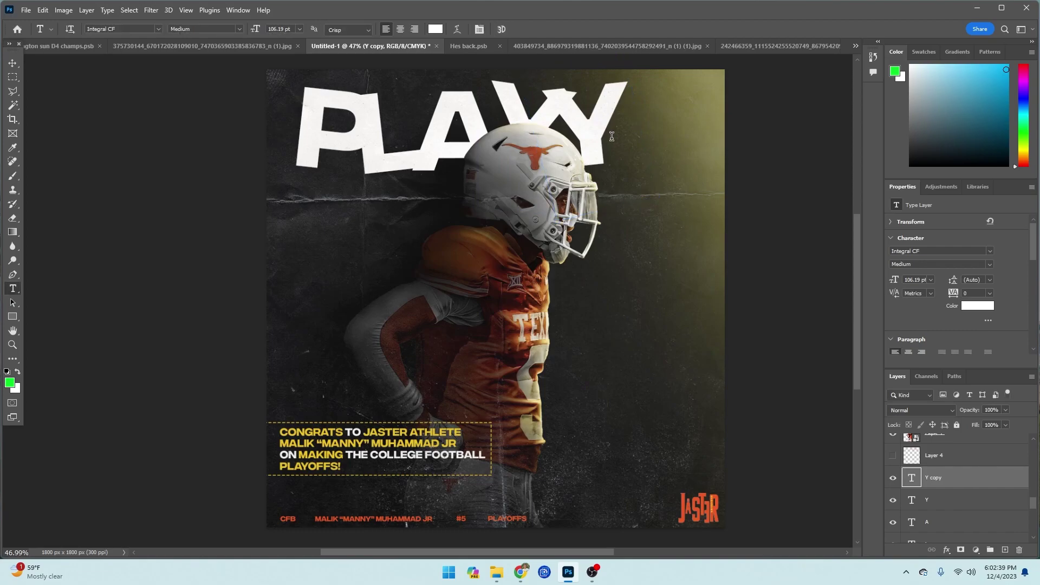
double_click(596, 136)
type("O")
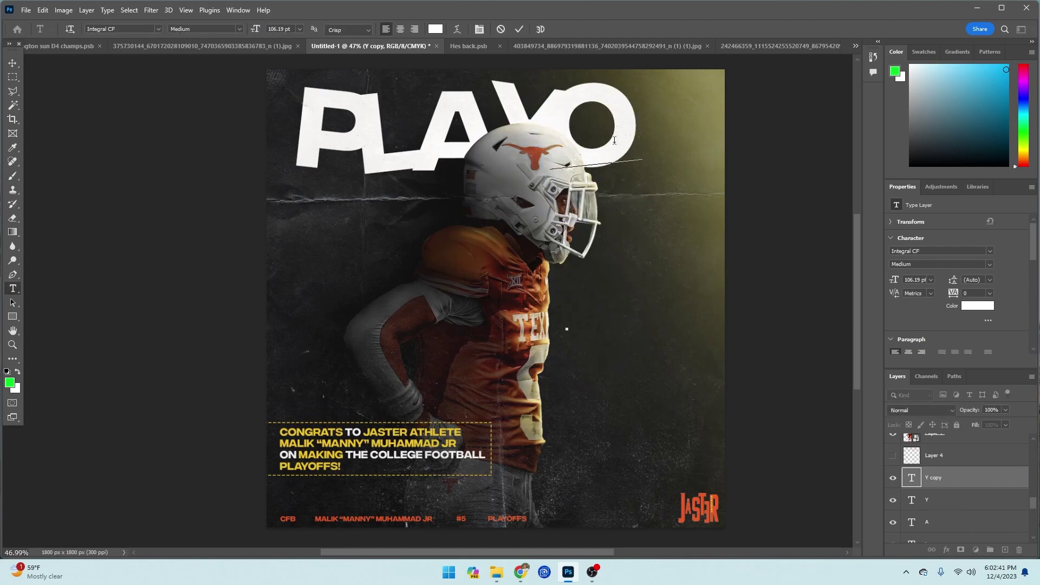
key("ctrl+Return")
key("ctrl+t")
left_click_drag(578, 144, 582, 146)
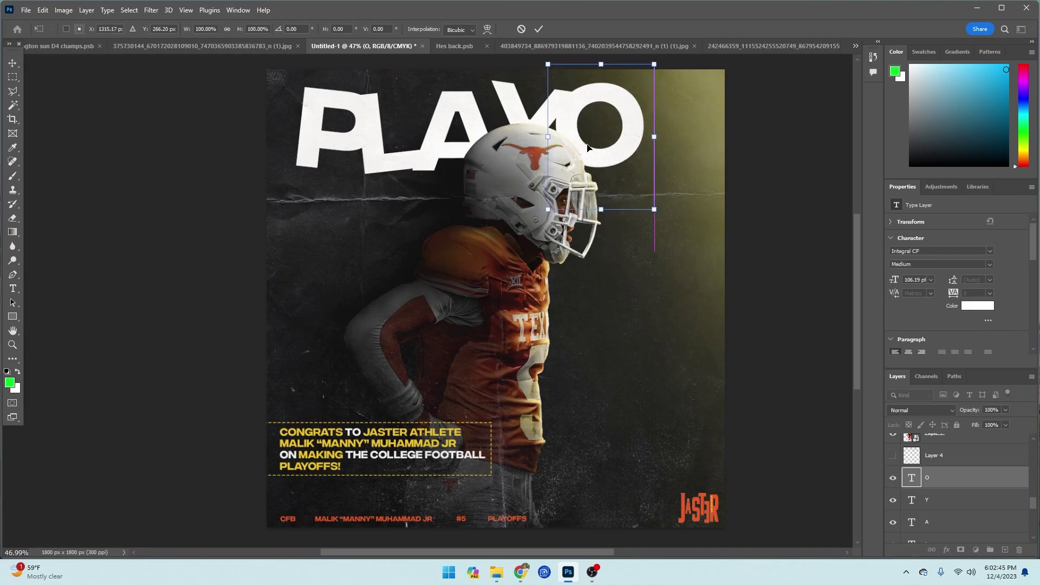
key("Return")
Step: Select the P, L, A, Y and O layers together, scale them to about 82.5% and shift them toward the upper-left corner of the poster
scroll(936, 497, "down", 2)
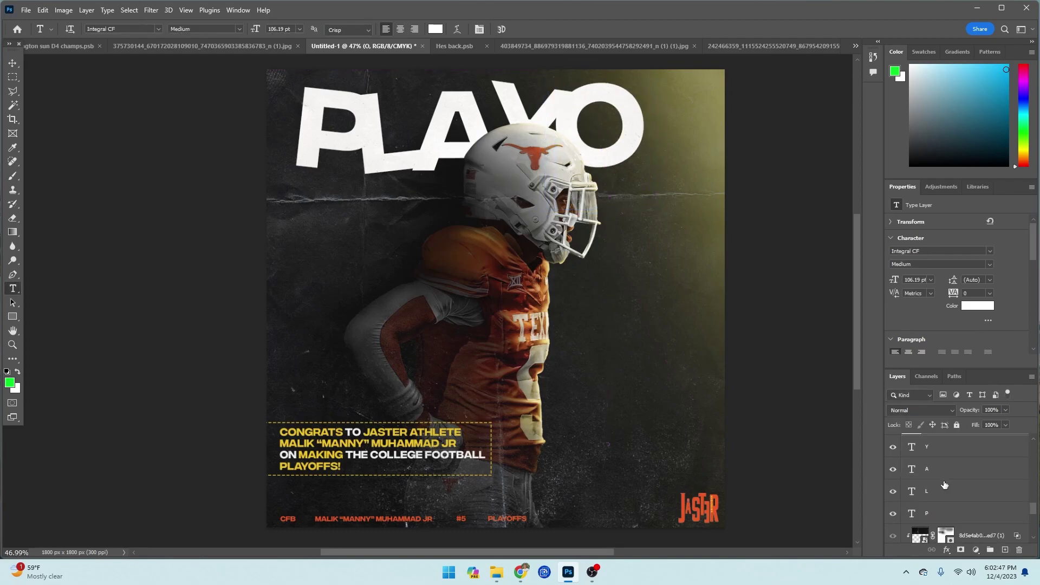
left_click(960, 513, "shift")
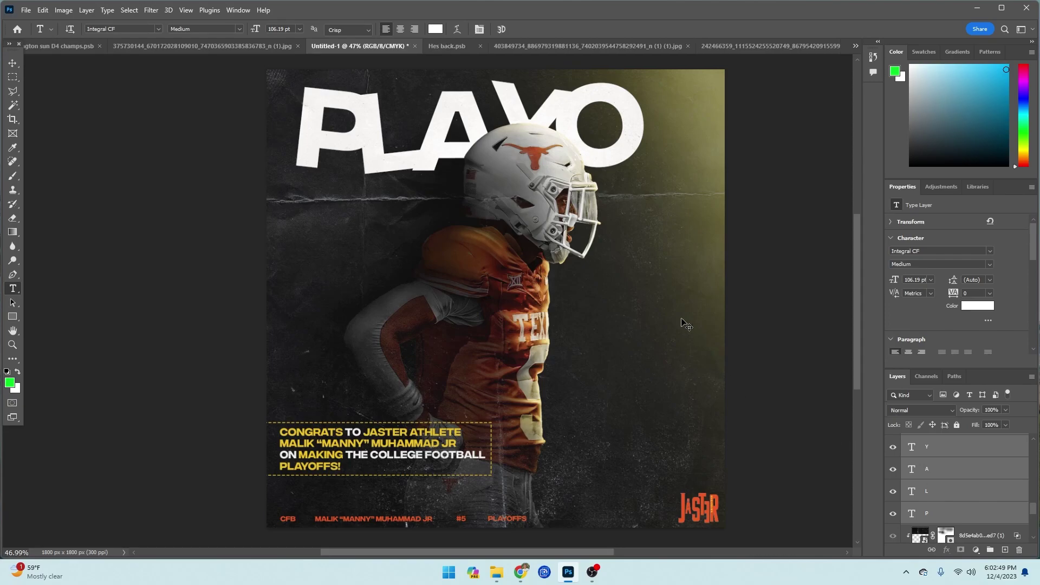
key("ctrl+t")
scroll(949, 479, "up", 2)
left_click(947, 478)
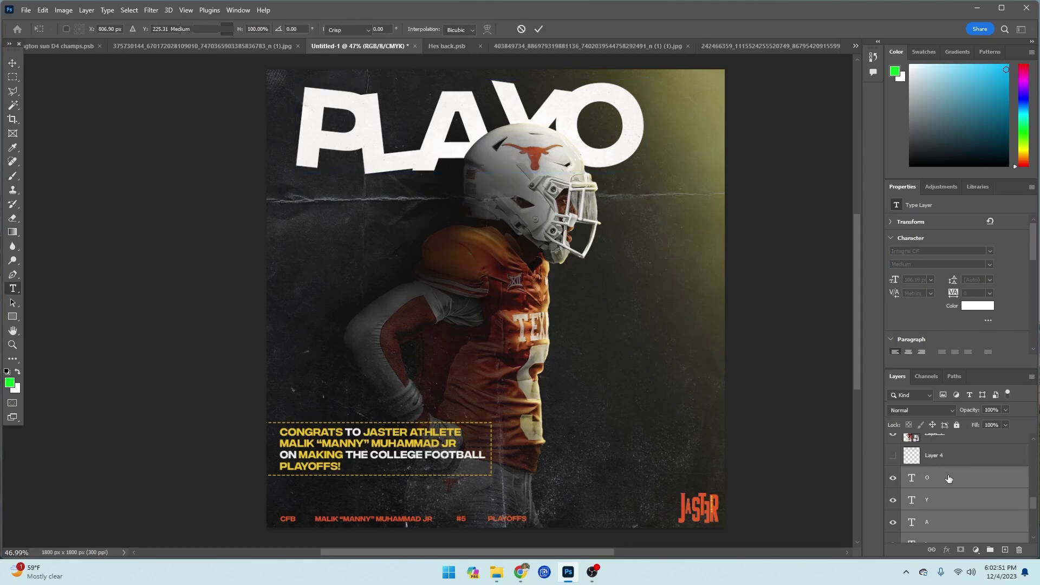
scroll(947, 479, "down", 2)
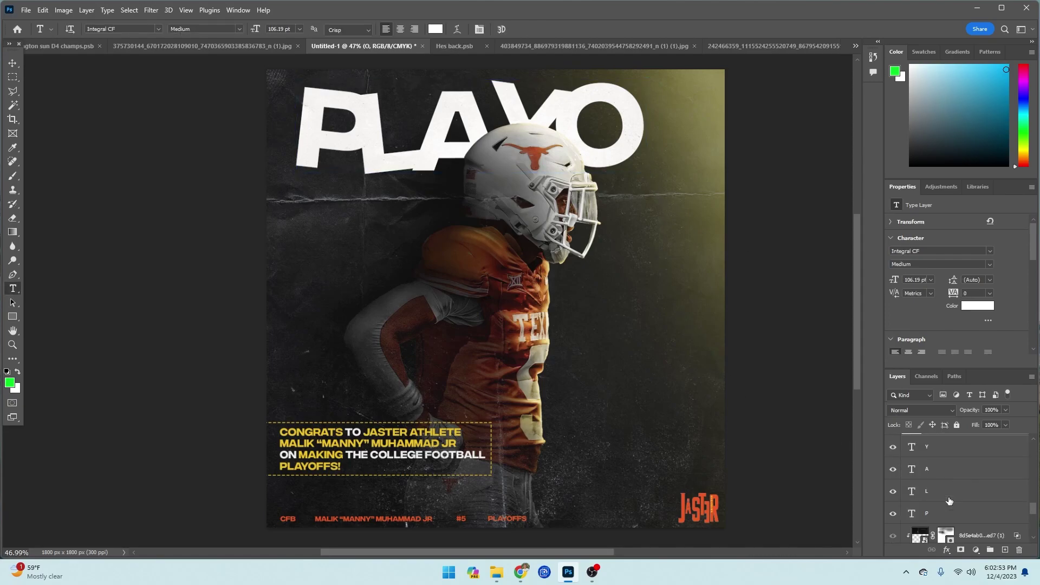
left_click(939, 511, "shift")
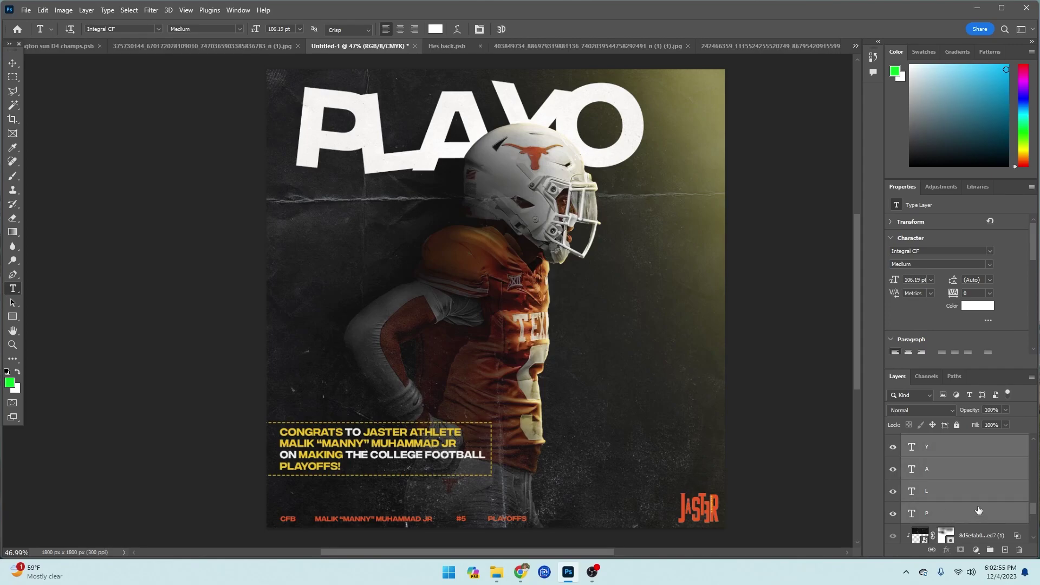
key("ctrl+t")
left_click_drag(647, 173, 616, 164)
left_click_drag(566, 133, 529, 127)
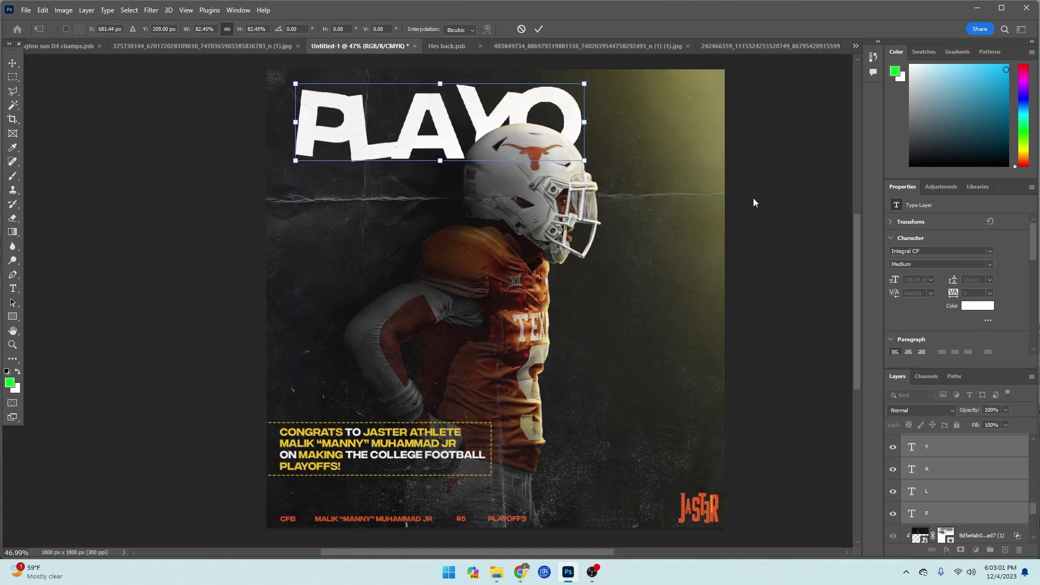
key("Return")
Step: Duplicate the O to the right, tilt the copy slightly clockwise and change it to the letter F
scroll(957, 460, "up", 3)
left_click(947, 479)
key("ctrl+alt+t")
left_click_drag(540, 127, 583, 129)
left_click_drag(667, 133, 674, 150)
key("Return")
key("t")
left_click(606, 126)
key("ctrl+a")
type("F")
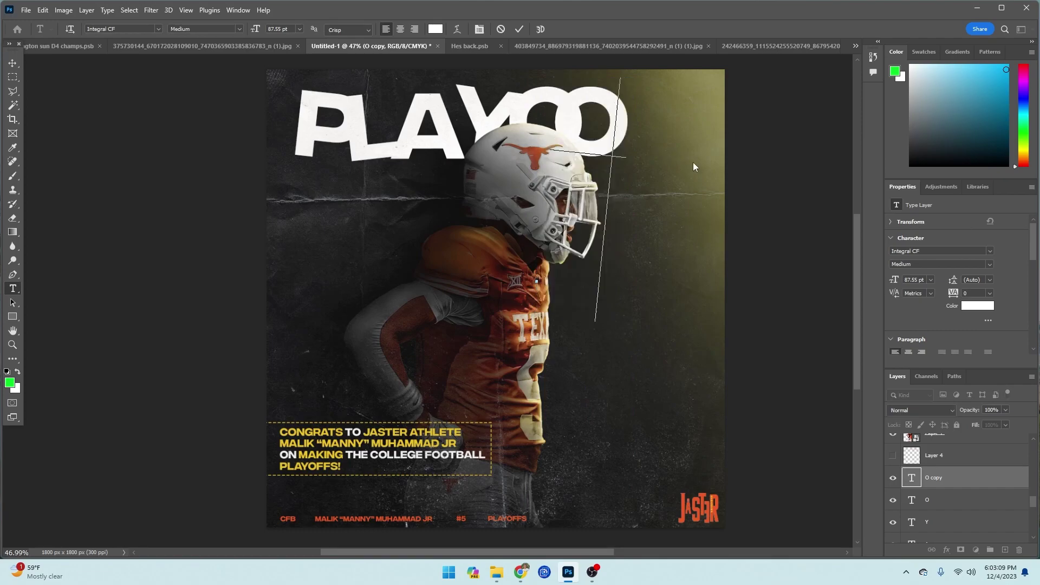
key("ctrl+Return")
Step: Duplicate the F to the right, rotate the copy about -10.4° and lower it about 11 px
key("ctrl+t")
left_click_drag(573, 133, 639, 129)
key("Return")
key("t")
key("ctrl+j")
key("ctrl+t")
left_click_drag(739, 144, 730, 127)
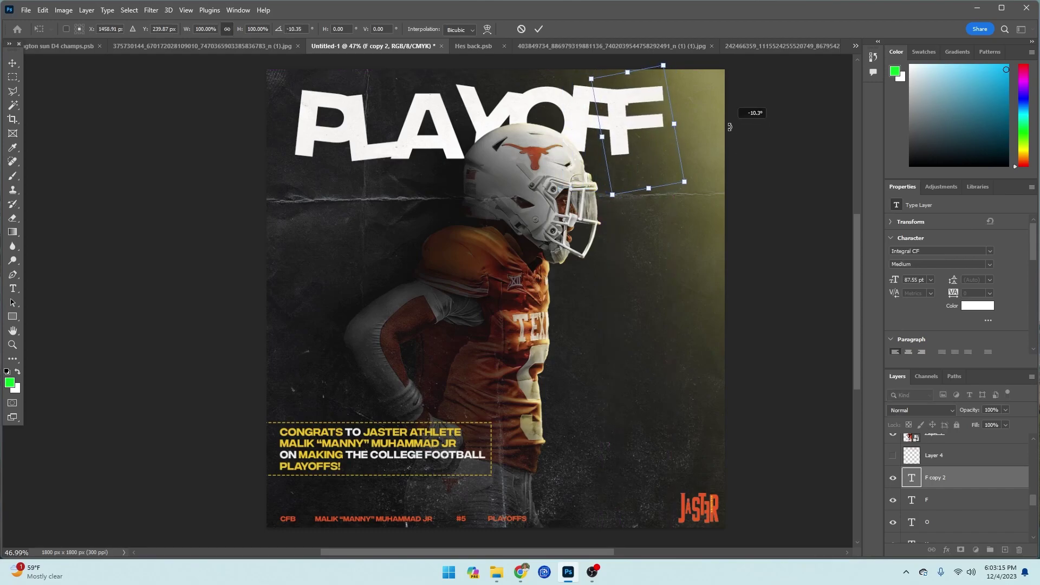
left_click_drag(647, 128, 665, 128)
key("Return")
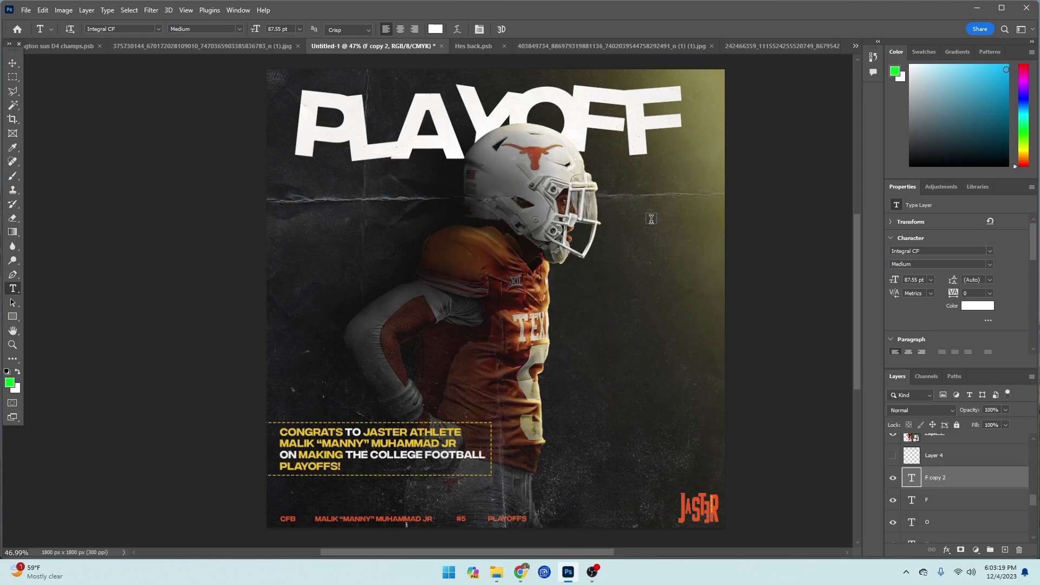
key("ctrl+t")
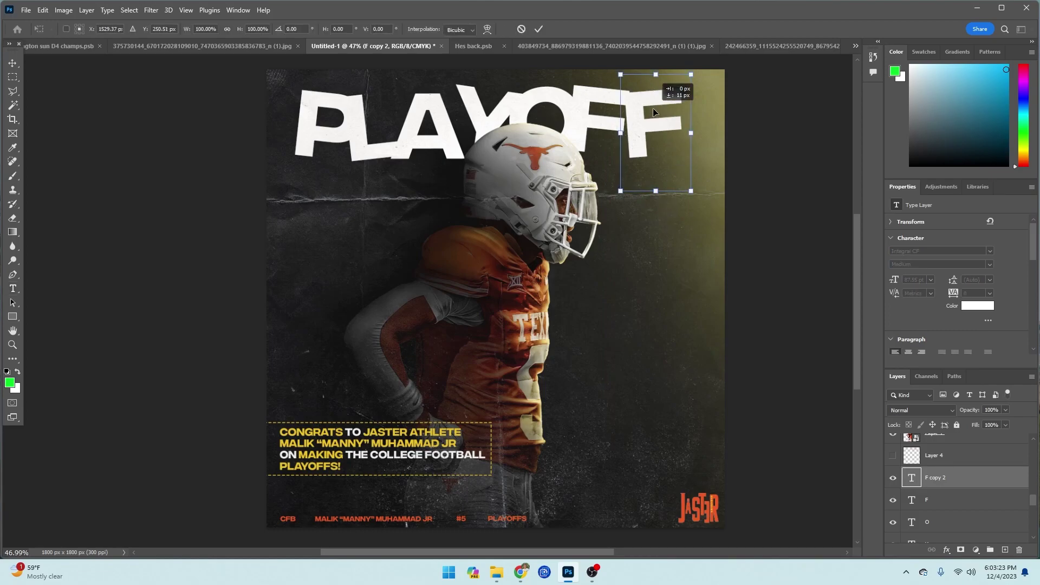
key("Return")
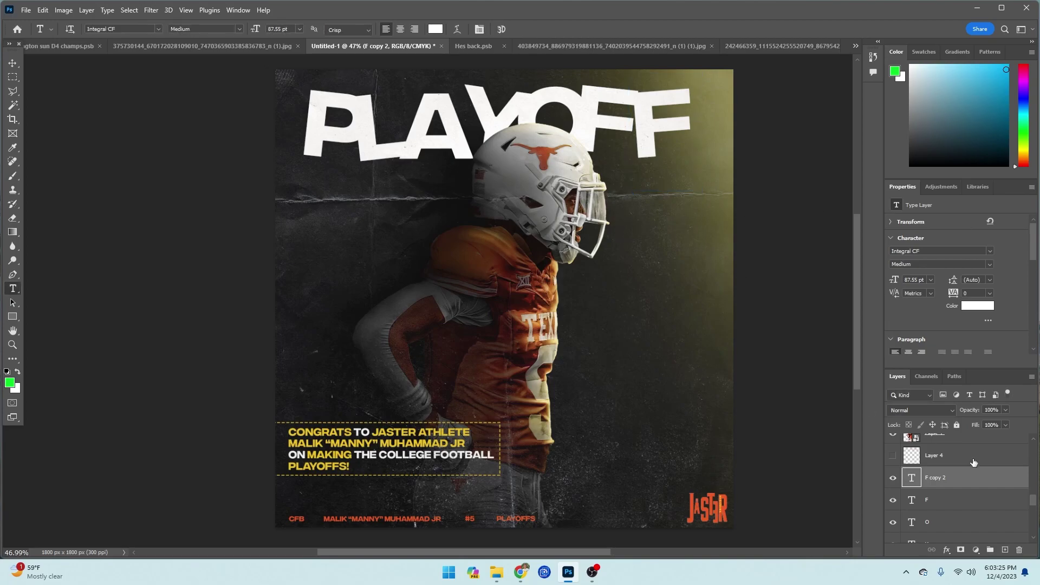
Step: Select the letter P at the start of the headline and recolour it orange (#f0530c)
left_click(893, 478)
left_click(348, 114)
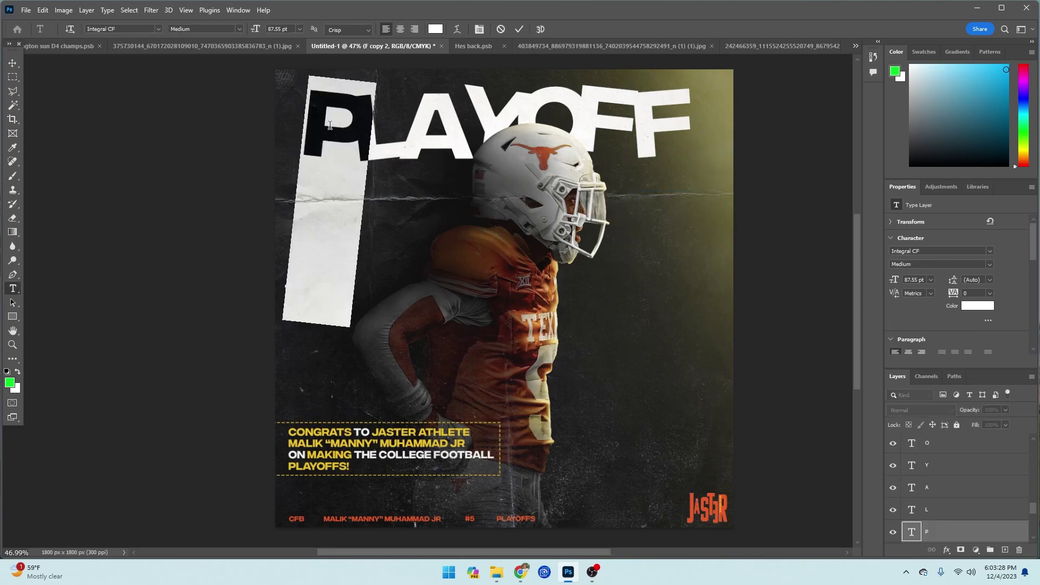
left_click(8, 383)
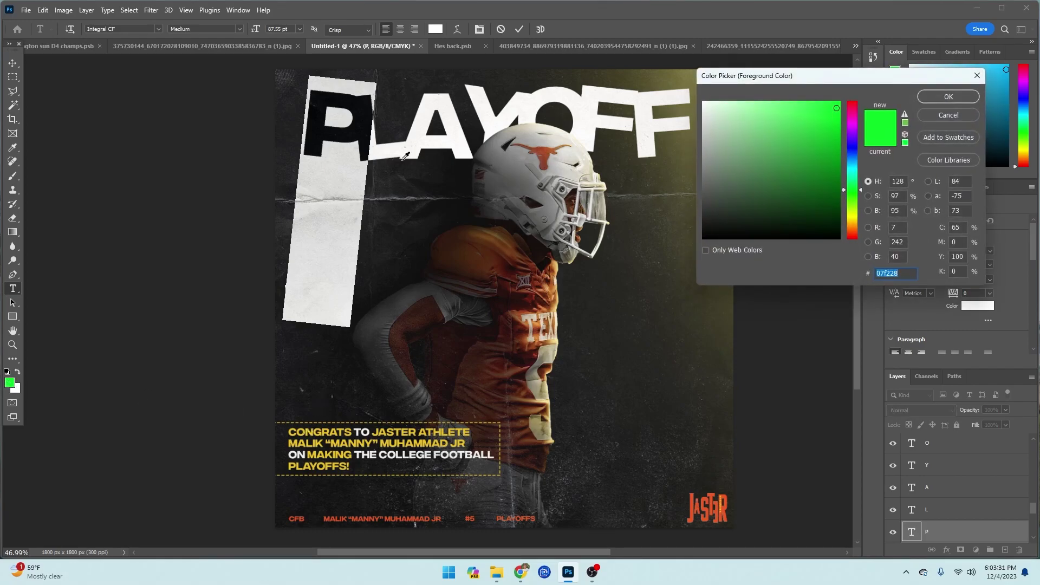
left_click(394, 514)
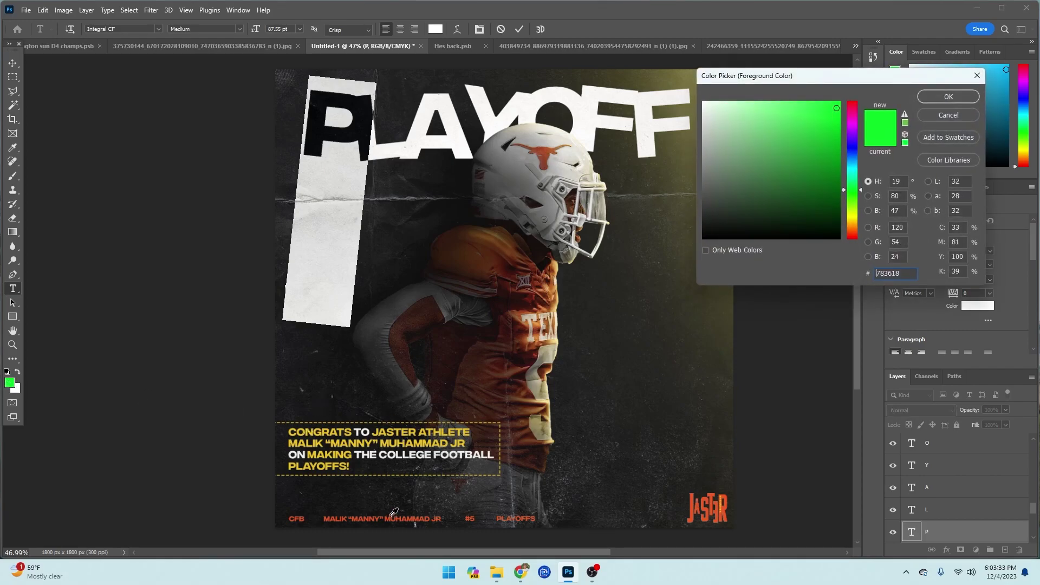
left_click(834, 108)
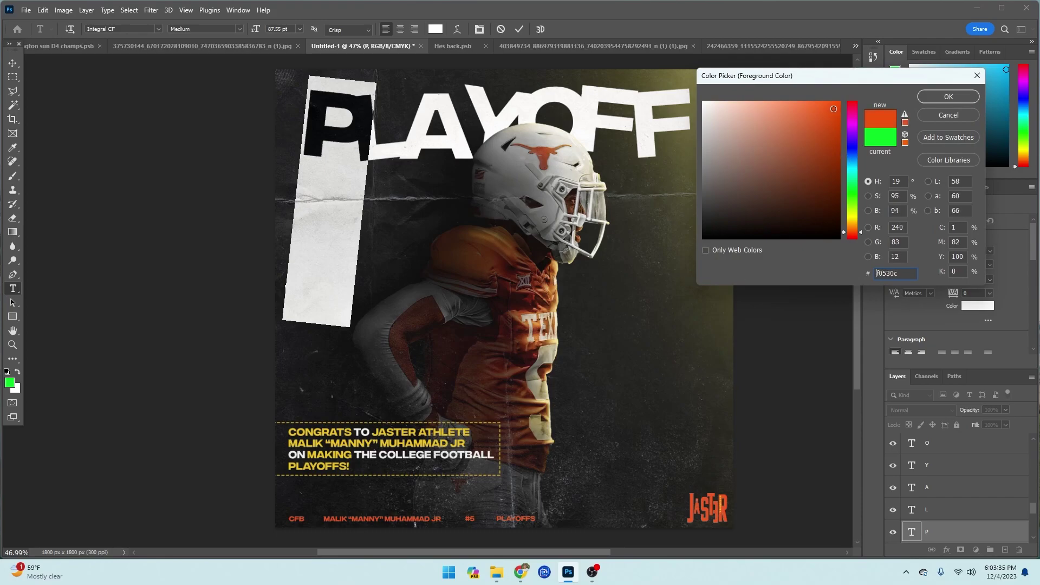
left_click(933, 100)
Step: Recolour the L, the A and the remaining headline letters with the same orange
left_click(948, 513)
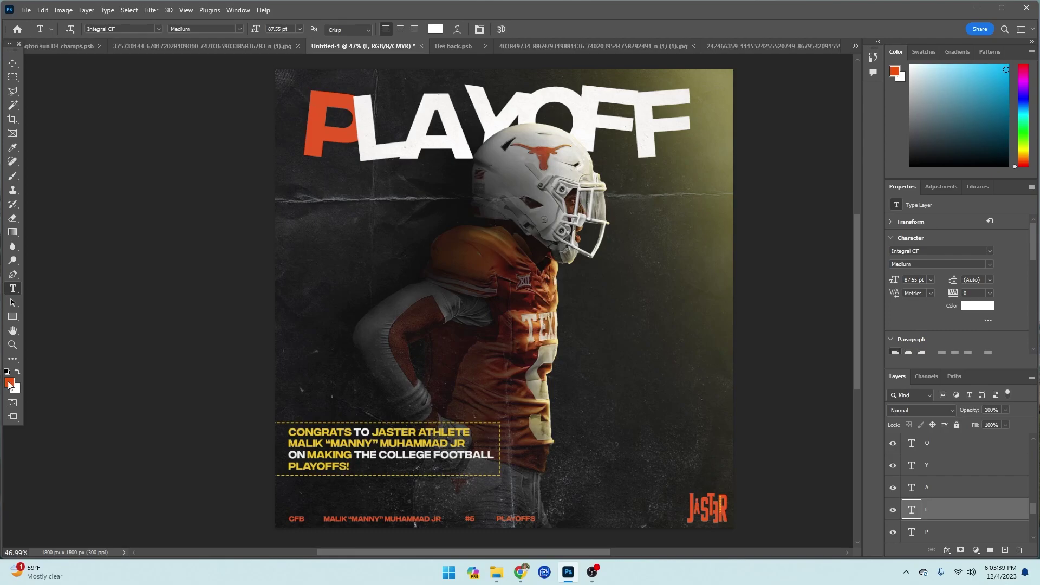
double_click(371, 129)
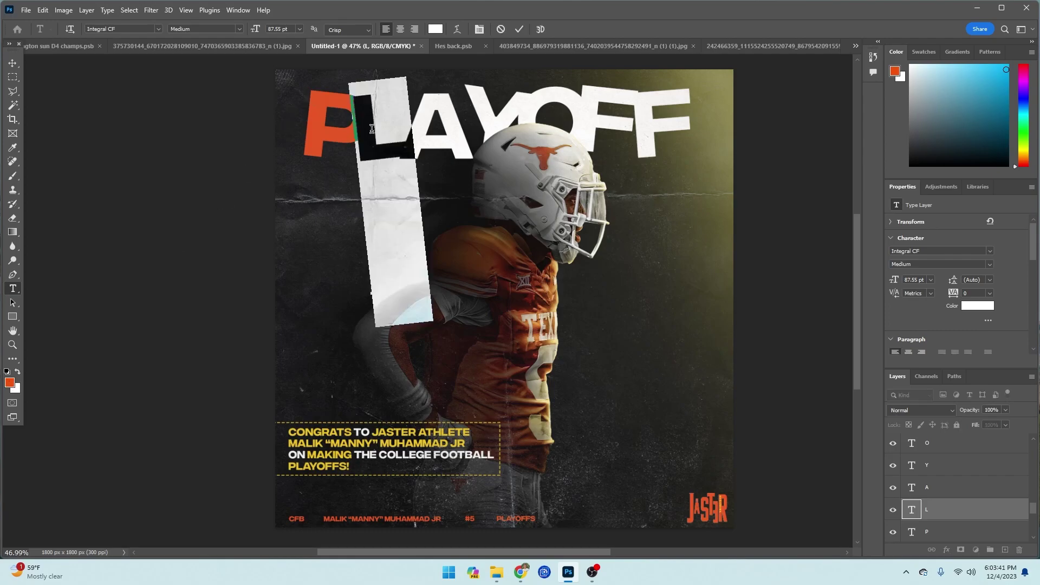
double_click(18, 372)
left_click(152, 334)
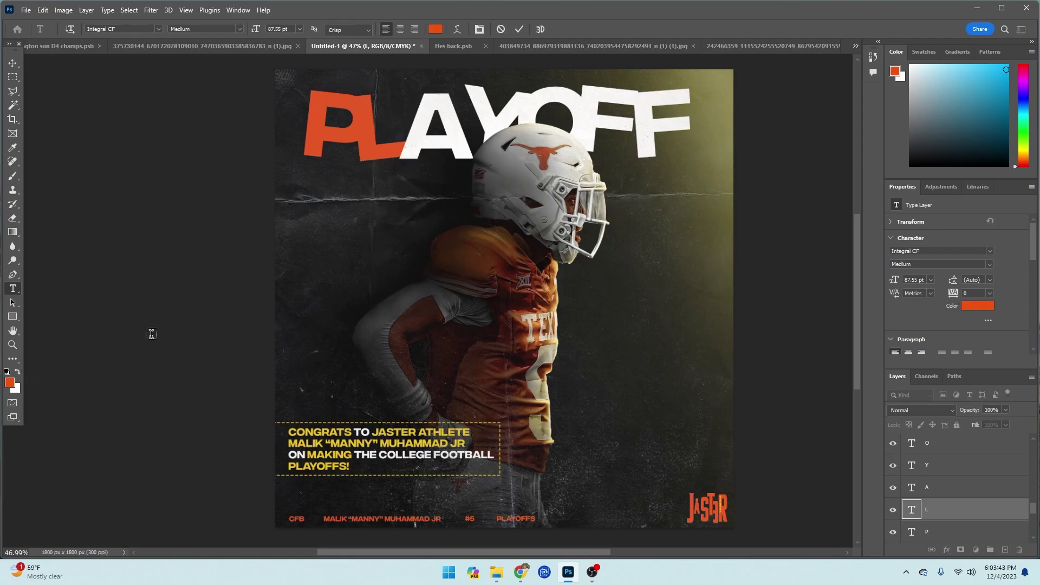
double_click(434, 122)
double_click(18, 372)
left_click(366, 178)
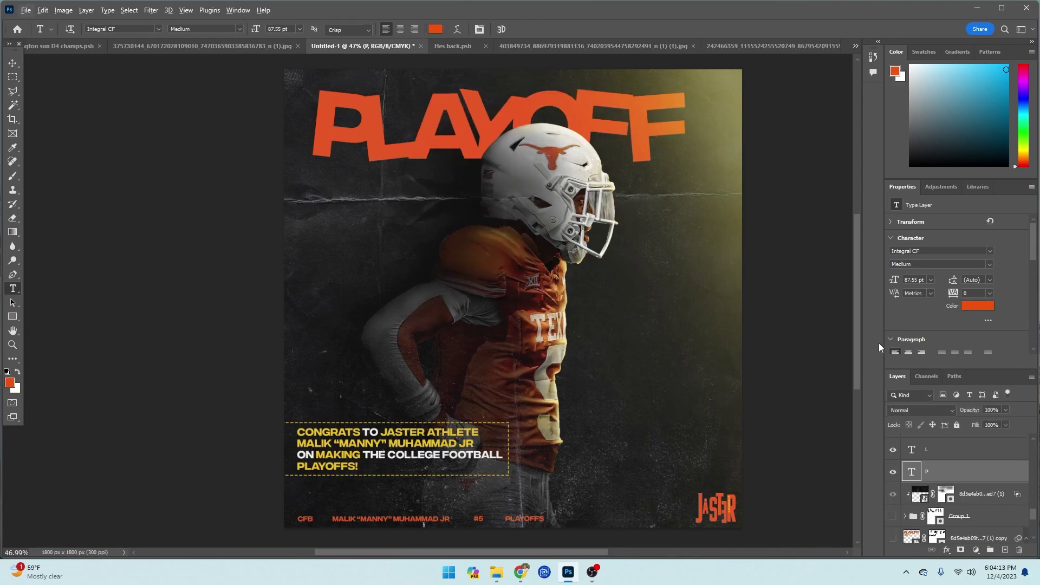
Step: Add an Exposure adjustment at -20.00 above the P, clip it to that letter and invert its mask
left_click(892, 472)
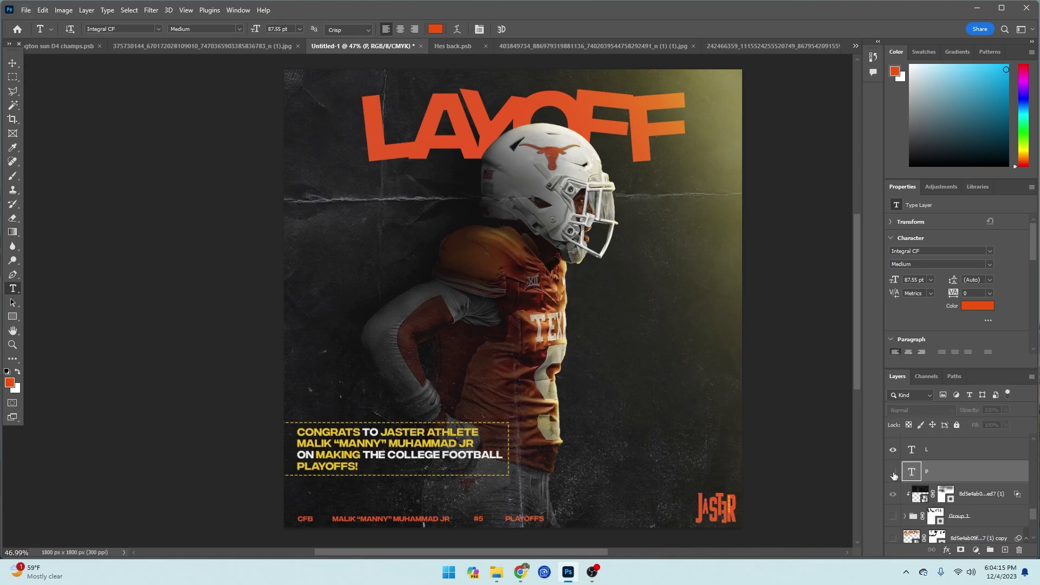
left_click(893, 472)
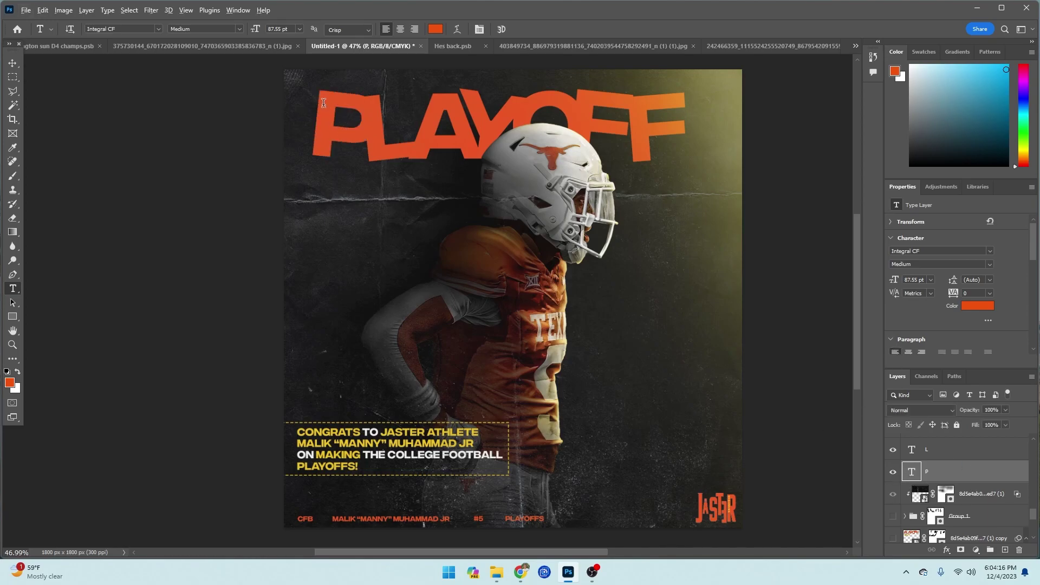
left_click(940, 188)
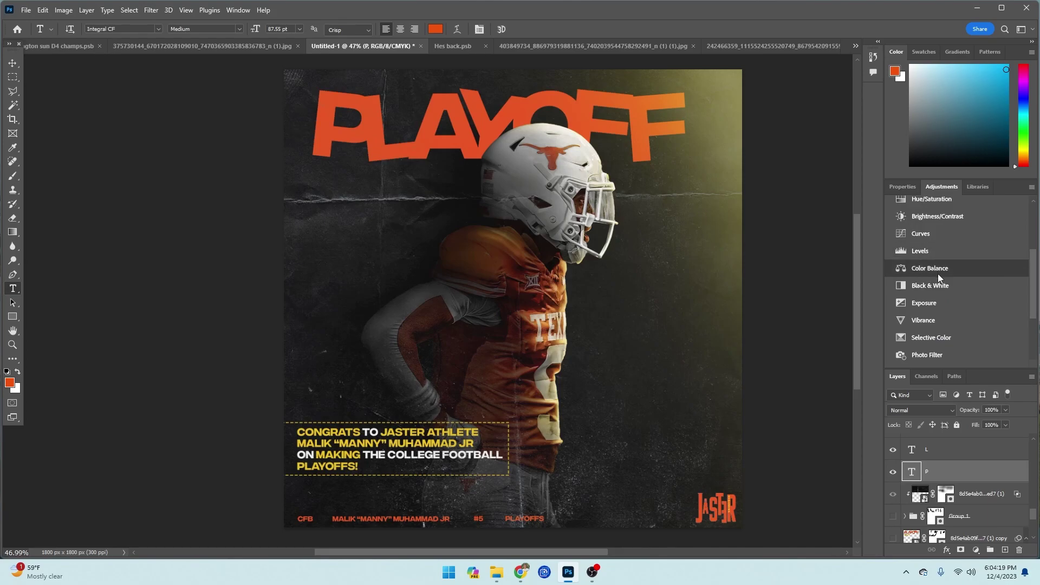
left_click(938, 303)
left_click_drag(958, 249, 848, 252)
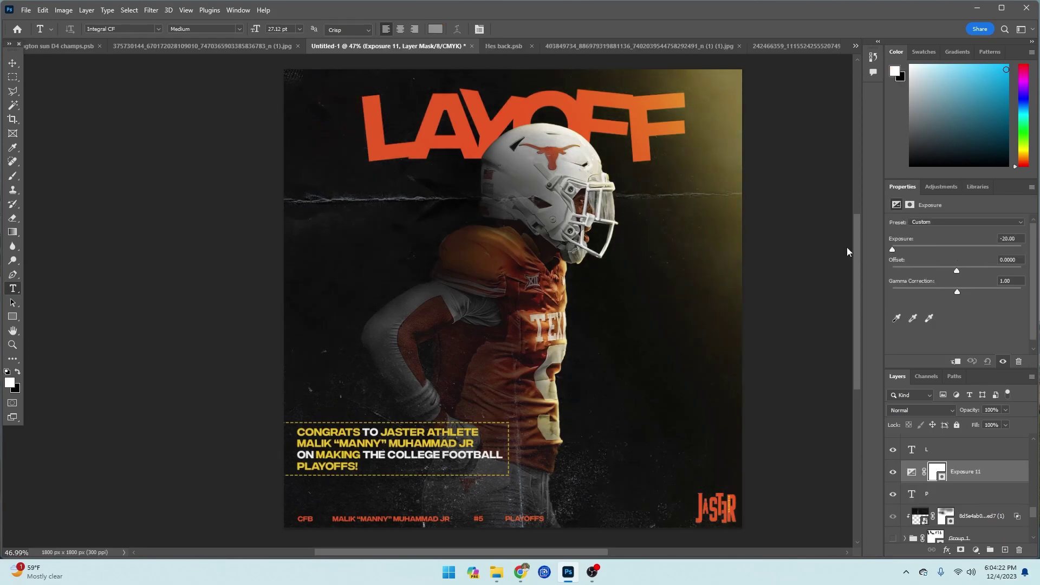
right_click(969, 472)
left_click(983, 251)
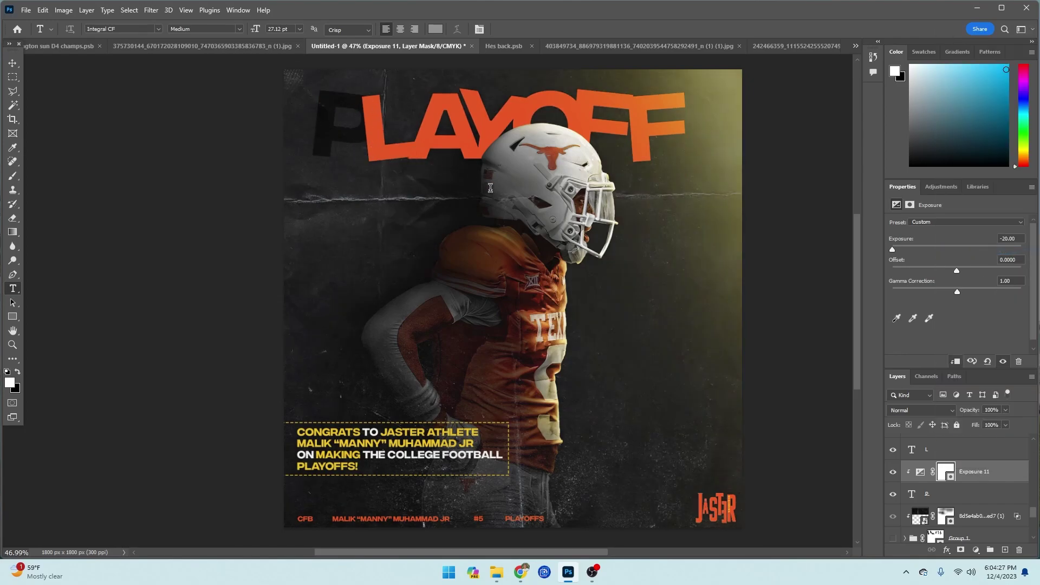
key("ctrl+i")
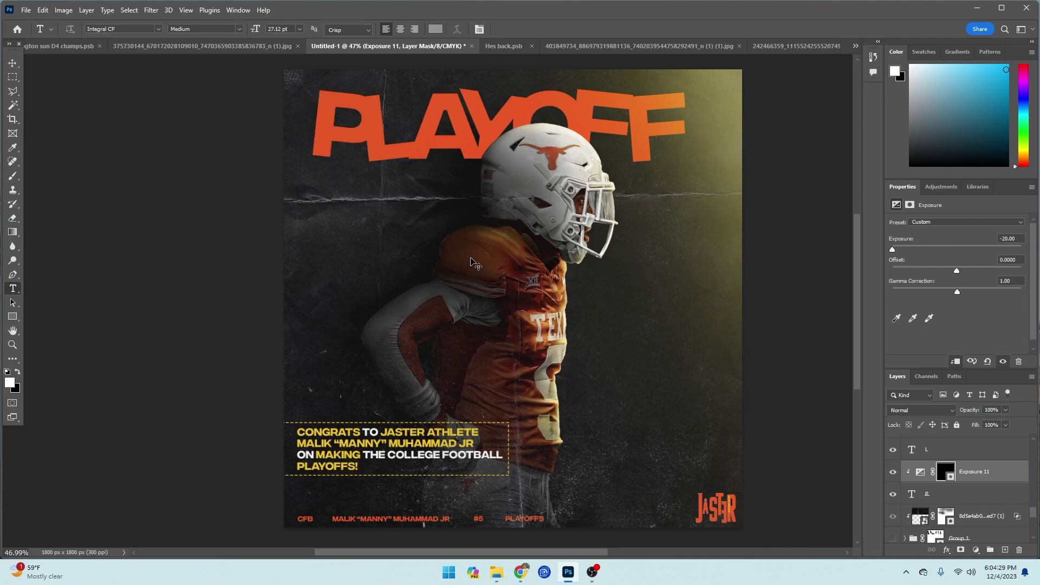
Step: Set up a soft 242 px brush with white as the foreground colour and 6% flow
key("b")
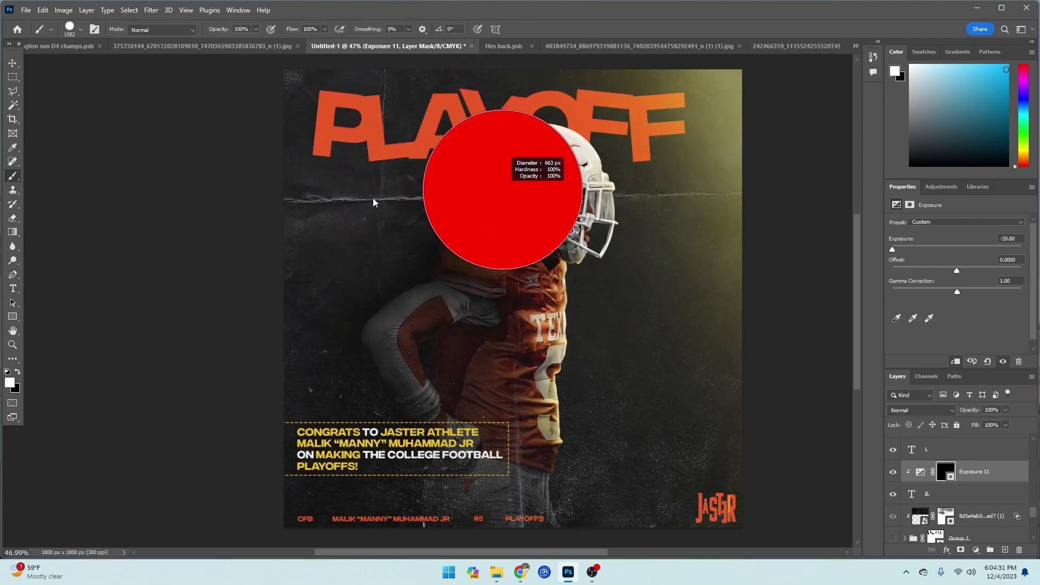
left_click_drag(387, 254, 404, 250)
left_click_drag(299, 137, 315, 138)
key("x")
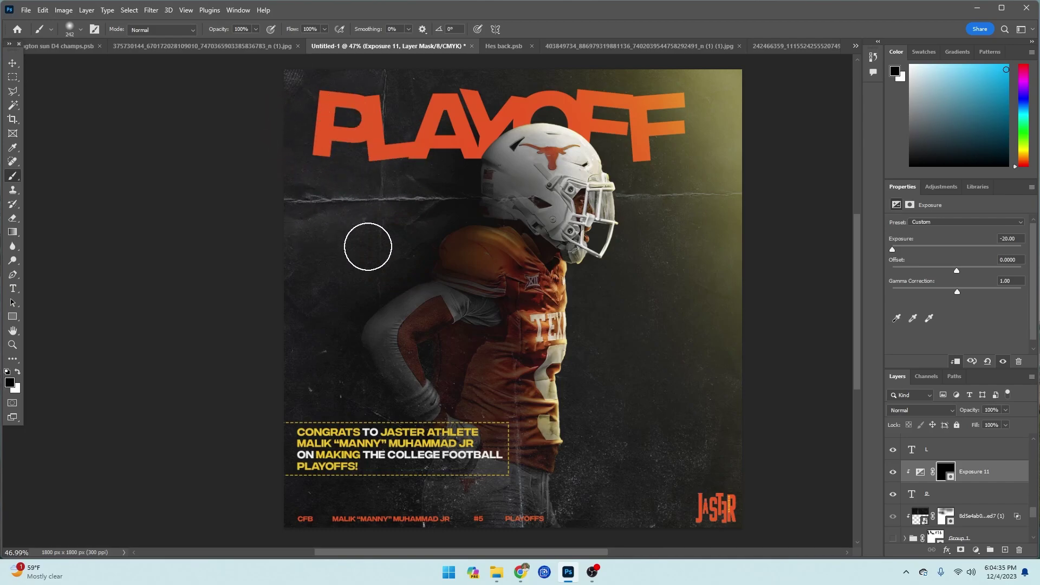
left_click(17, 373)
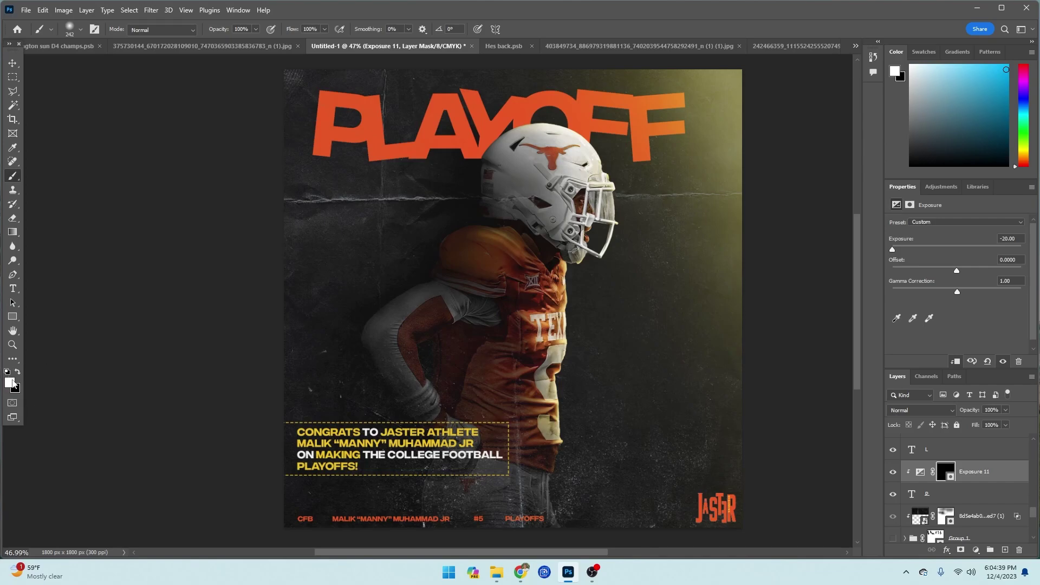
left_click(324, 30)
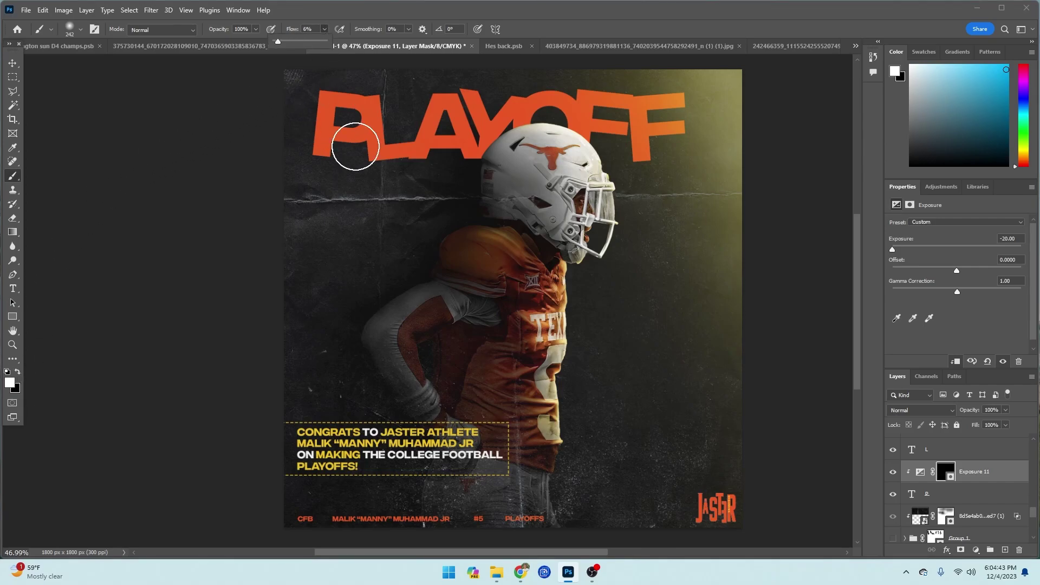
Step: Paint a soft shadow on the P along the L's overlapping edge, using progressively smaller brush sizes on the exposure mask
scroll(374, 157, "up", 3)
scroll(398, 167, "up", 7)
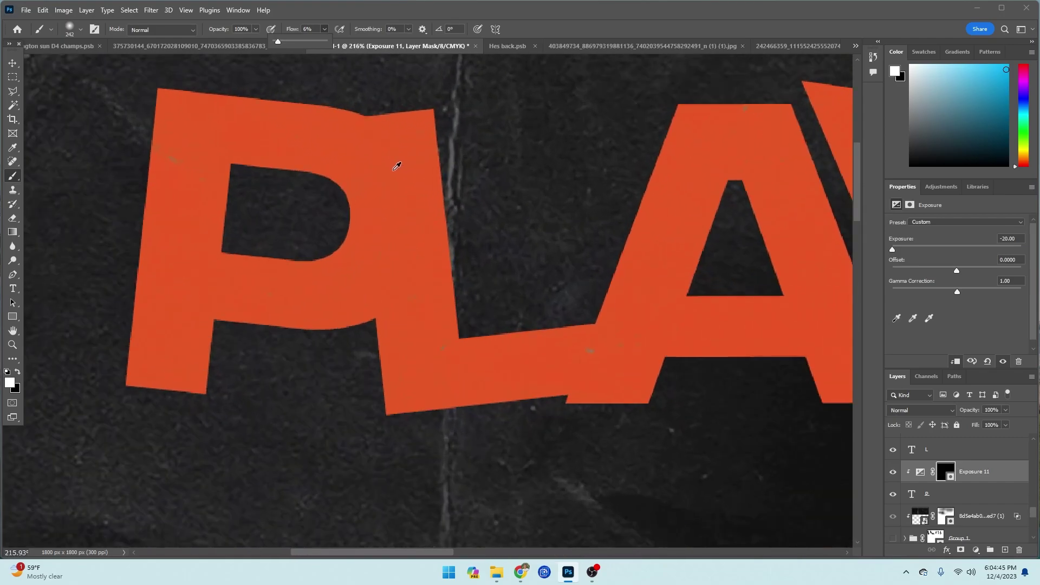
scroll(398, 166, "left", 1)
left_click_drag(429, 174, 332, 199)
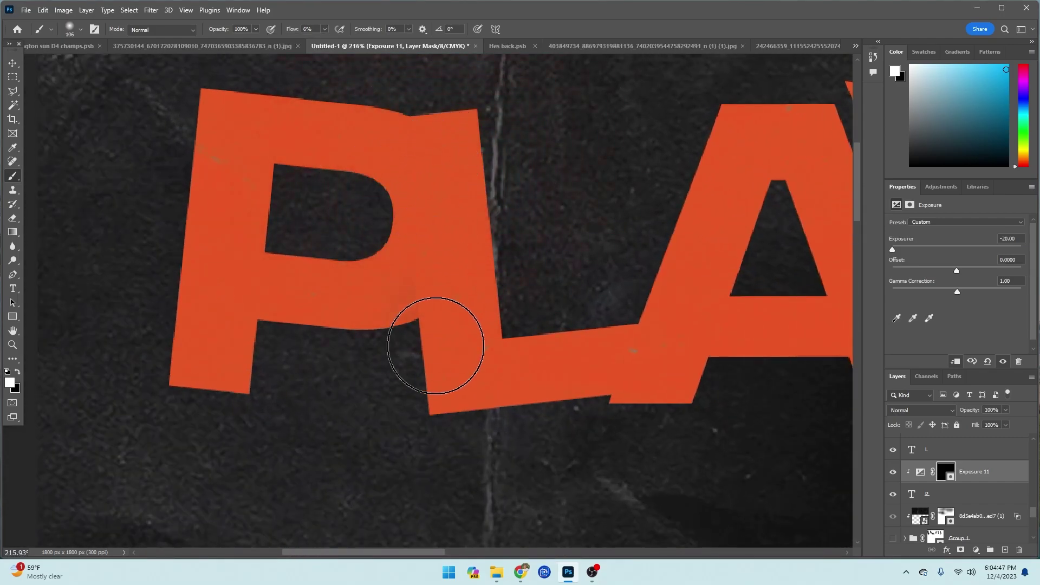
left_click_drag(432, 388, 405, 102)
mouse_move(397, 156)
left_mouse_down()
mouse_move(432, 156)
mouse_move(390, 153)
mouse_move(409, 164)
mouse_move(432, 228)
left_mouse_up()
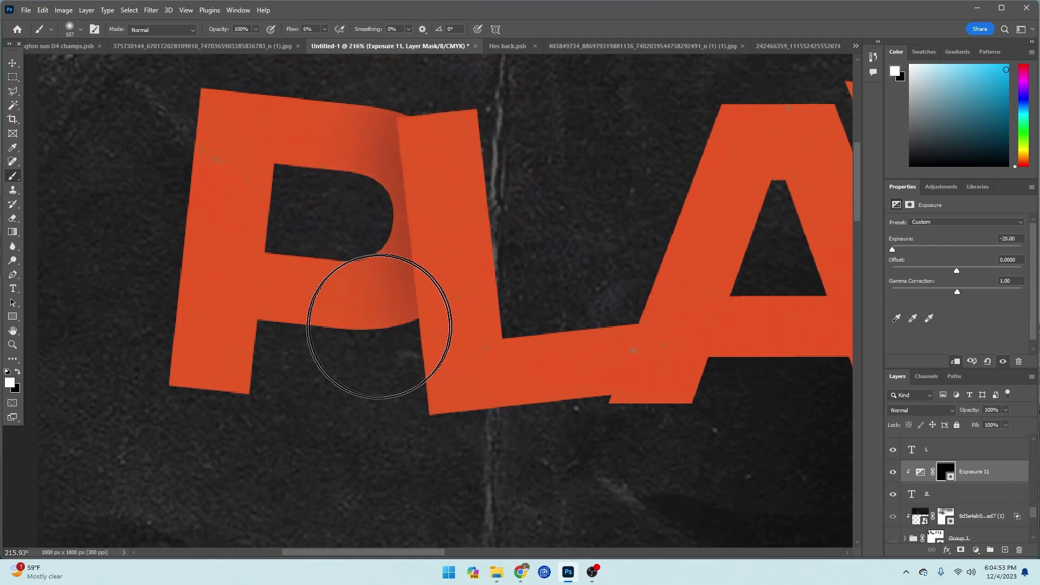
mouse_move(475, 319)
left_mouse_down()
mouse_move(416, 329)
mouse_move(467, 302)
mouse_move(457, 274)
left_mouse_up()
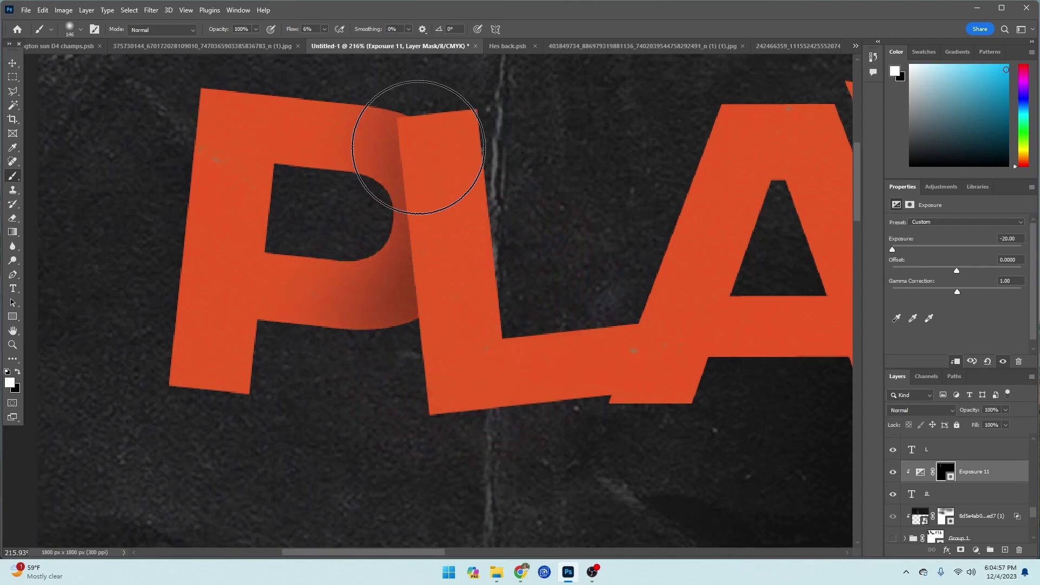
left_click_drag(454, 162, 395, 171)
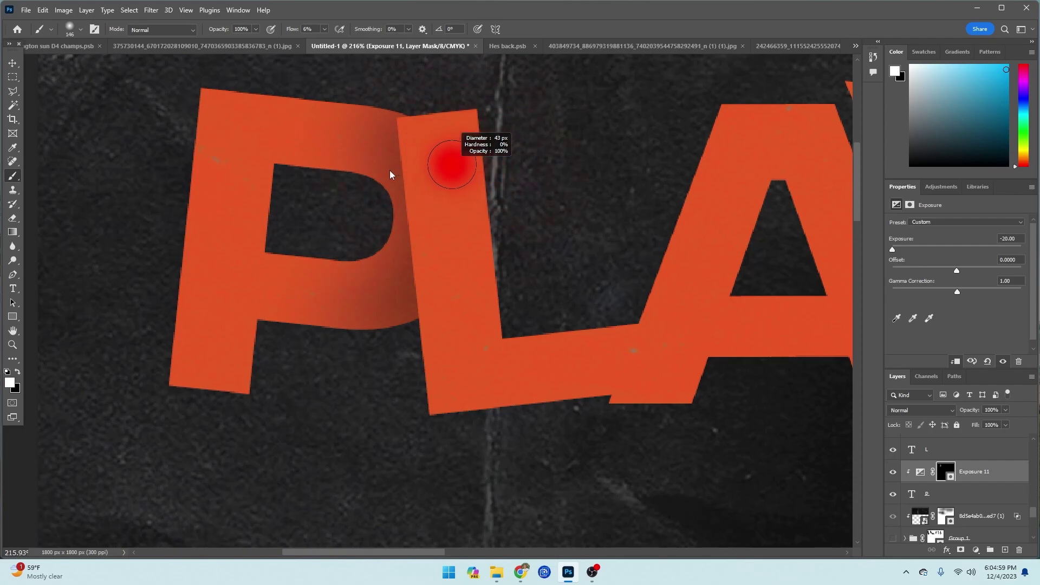
left_click_drag(432, 347, 420, 337)
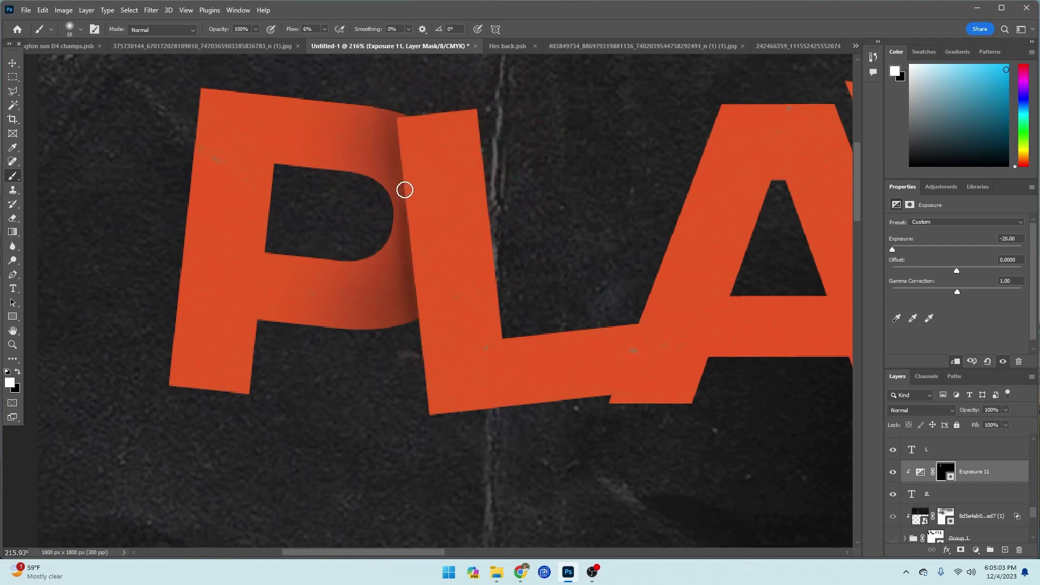
scroll(424, 339, "down", 10)
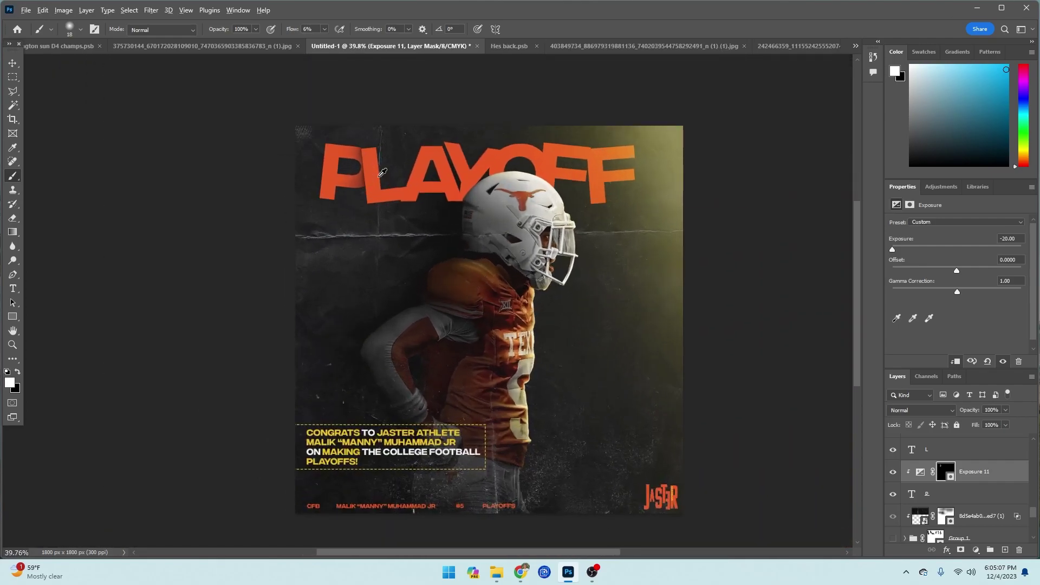
Step: Add an Exposure adjustment at -20.00 above the L and clip it to that letter
scroll(366, 171, "up", 5)
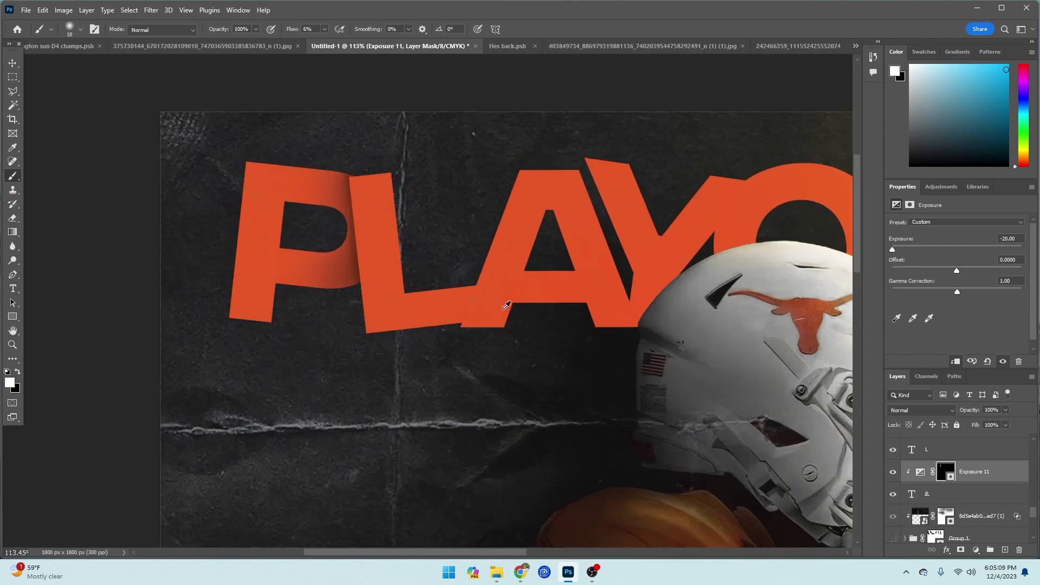
left_click(960, 452)
left_click(942, 187)
scroll(947, 252, "down", 2)
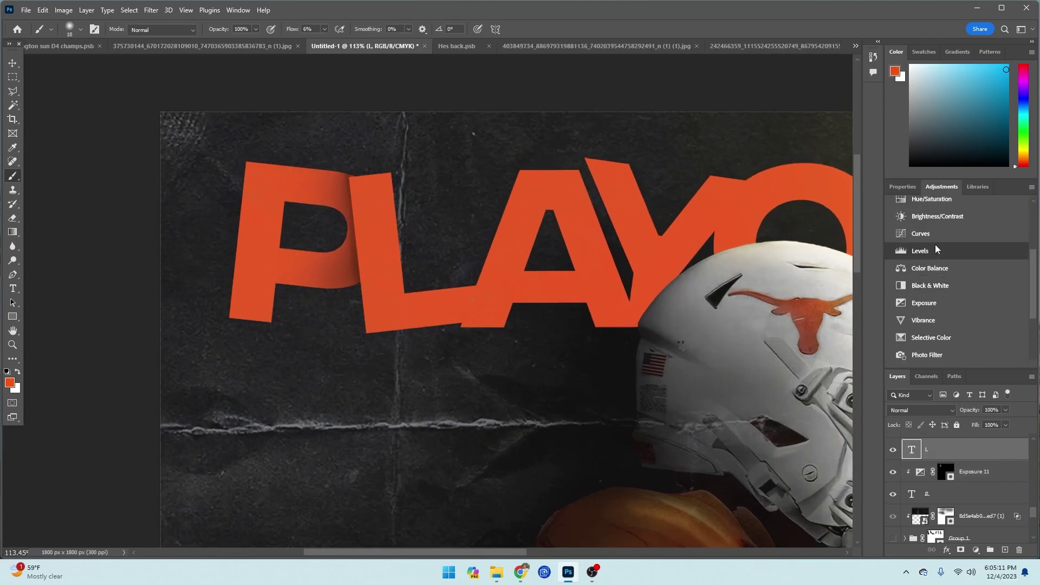
left_click(941, 302)
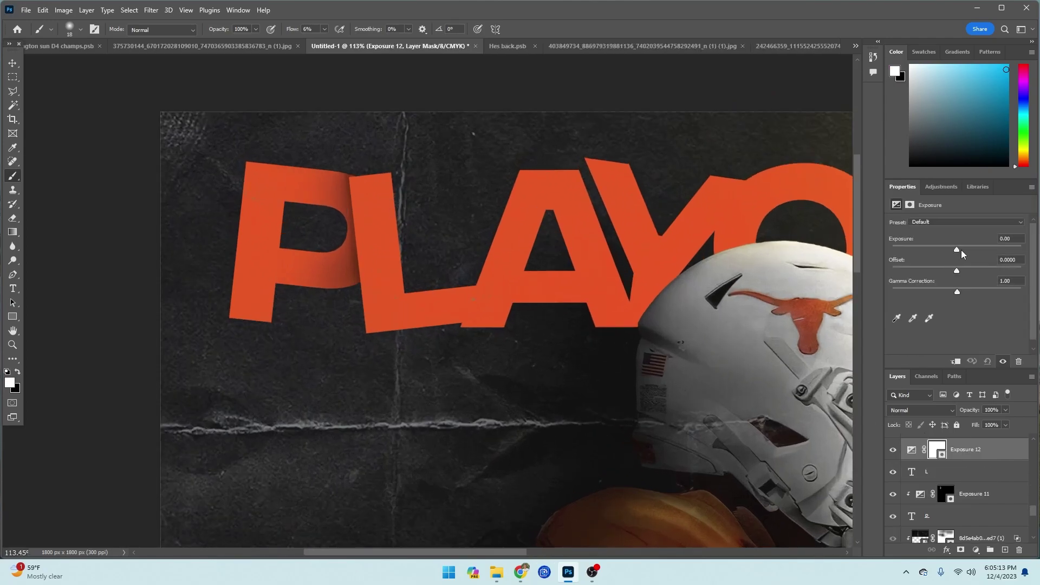
left_click_drag(957, 251, 838, 264)
right_click(950, 455)
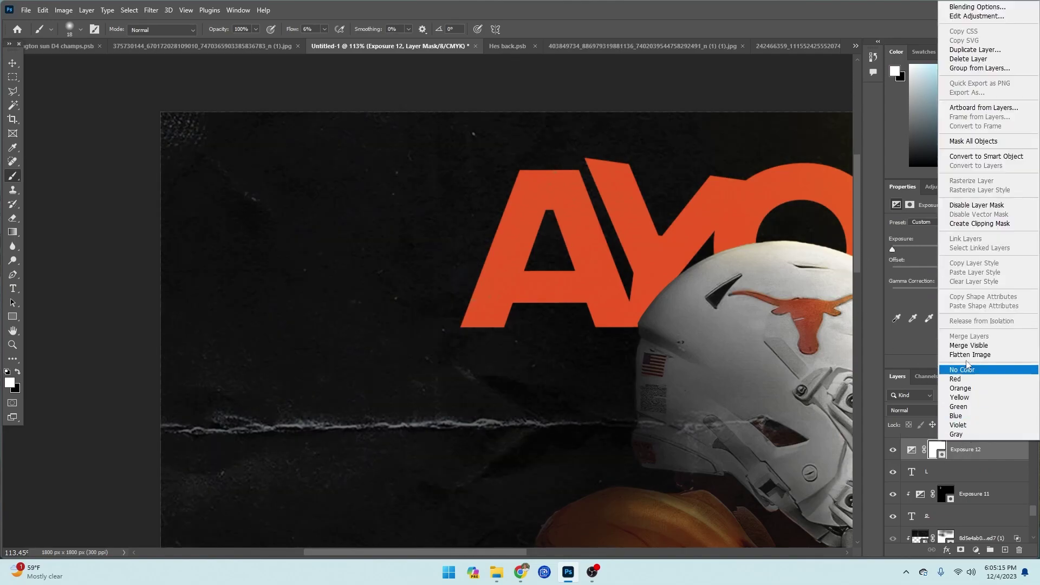
left_click(986, 226)
scroll(479, 287, "right", 1)
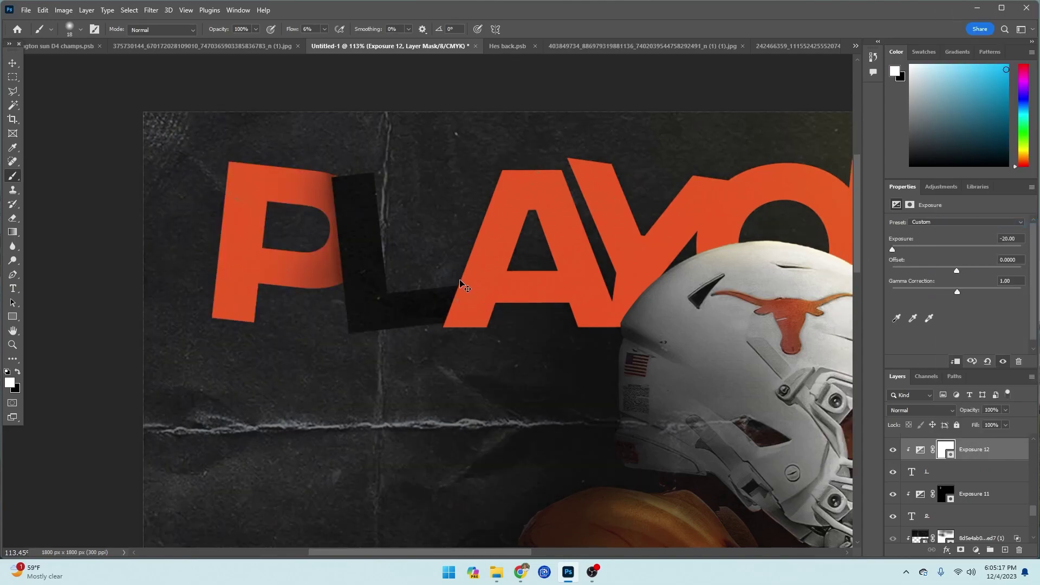
Step: Invert the L's exposure mask and brush a soft shadow onto its foot where the A overlaps
key("ctrl+i")
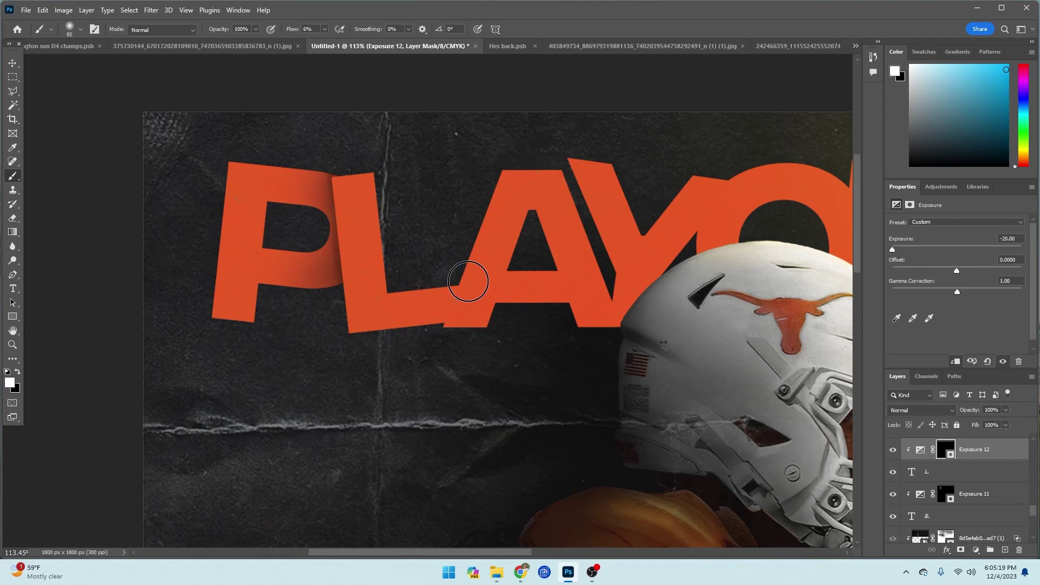
mouse_move(449, 339)
left_mouse_down()
mouse_move(462, 281)
mouse_move(418, 314)
mouse_move(435, 314)
left_mouse_up()
left_click_drag(459, 293, 440, 298)
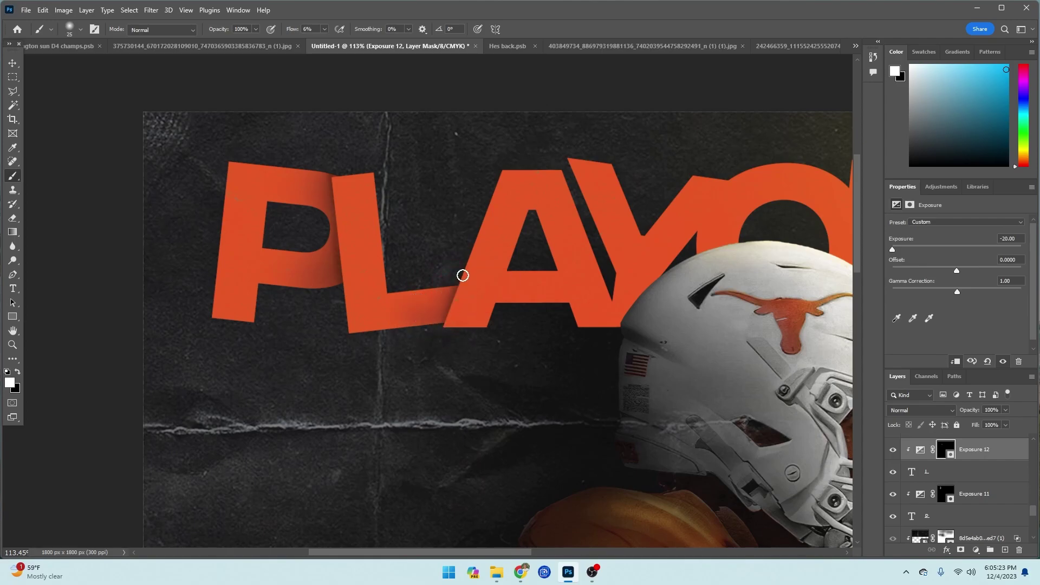
Step: Add an Exposure adjustment at -20.00 above the A and clip it to that letter
scroll(515, 320, "right", 1)
scroll(1004, 483, "up", 2)
left_click(978, 482)
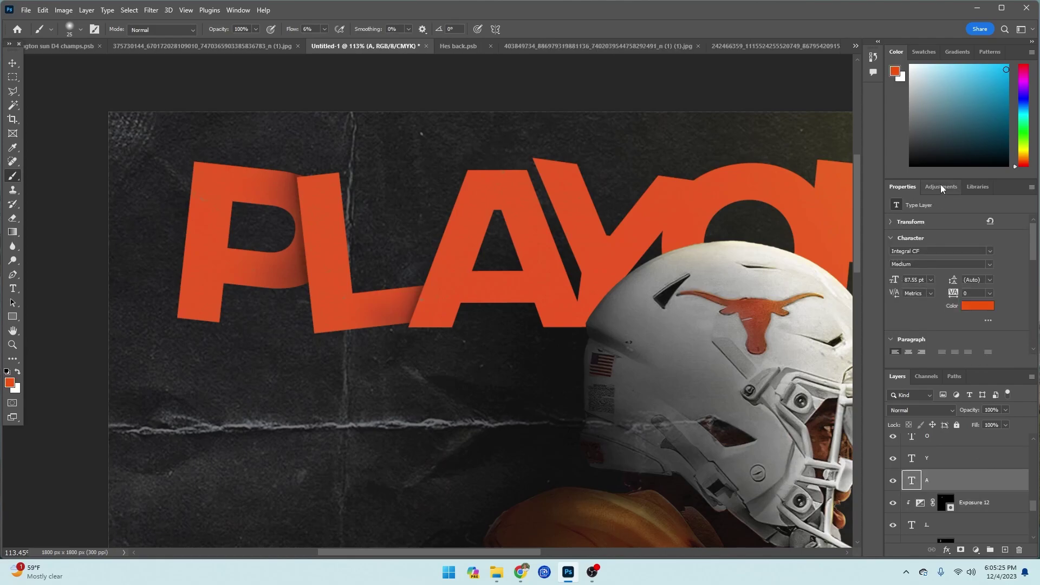
left_click(941, 187)
left_click(943, 304)
left_click_drag(957, 249, 892, 250)
right_click(974, 482)
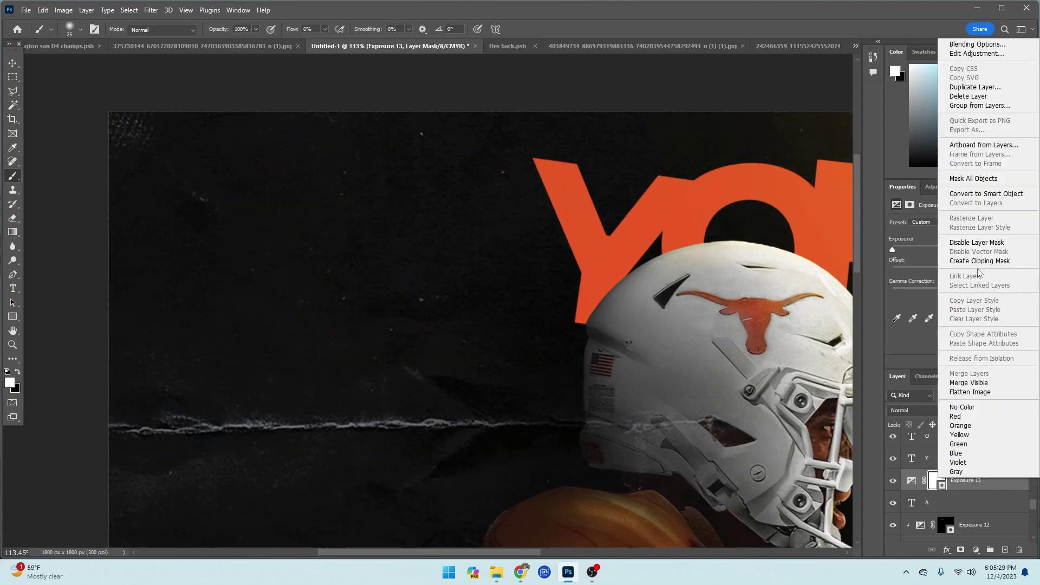
left_click(970, 268)
Step: Invert the A's exposure mask and brush a soft shadow onto its leg where the Y overlaps
scroll(587, 323, "right", 1)
right_click(552, 307, "alt")
left_click_drag(557, 293, 547, 331)
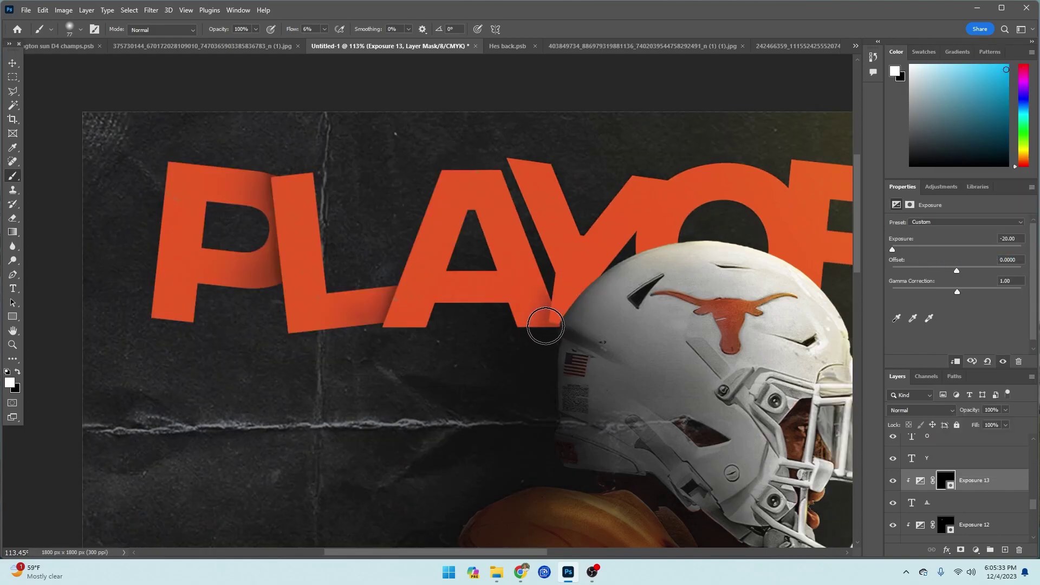
right_click(574, 292, "alt")
right_click(559, 298, "alt")
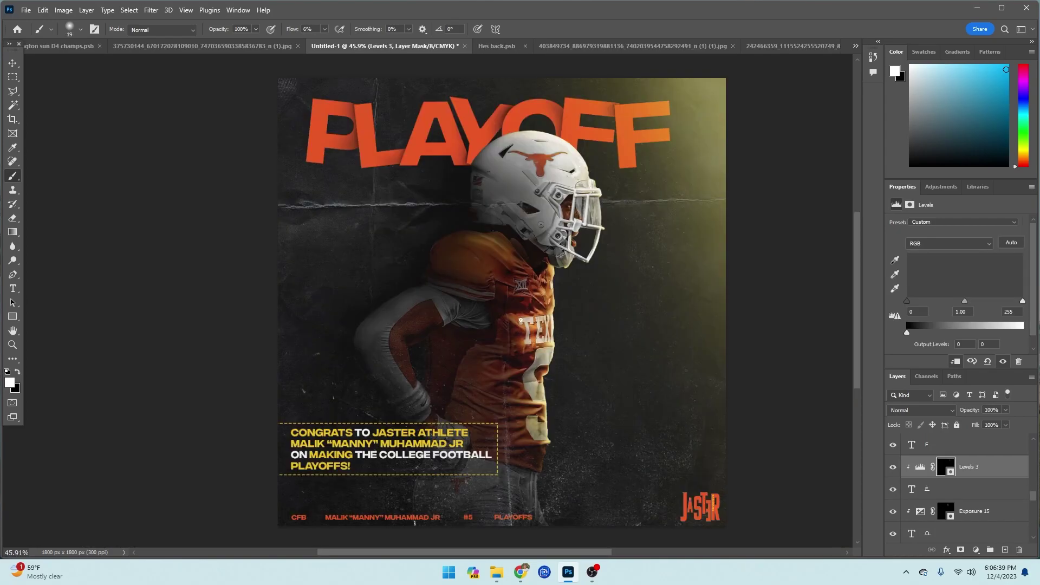
Step: Select all headline letter layers and their clipped adjustments, from the last F down to the P
scroll(942, 493, "up", 3)
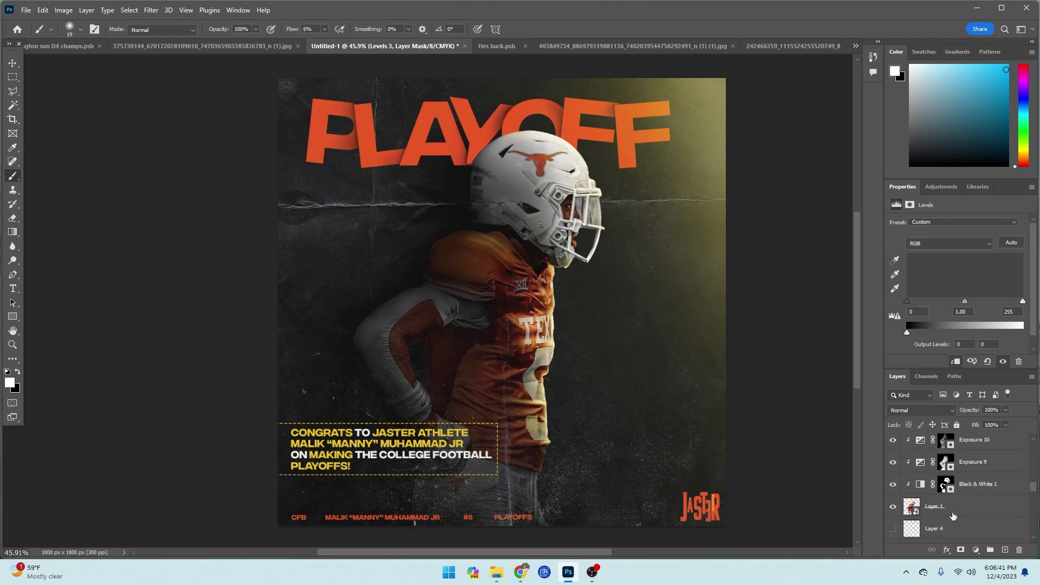
left_click(961, 501)
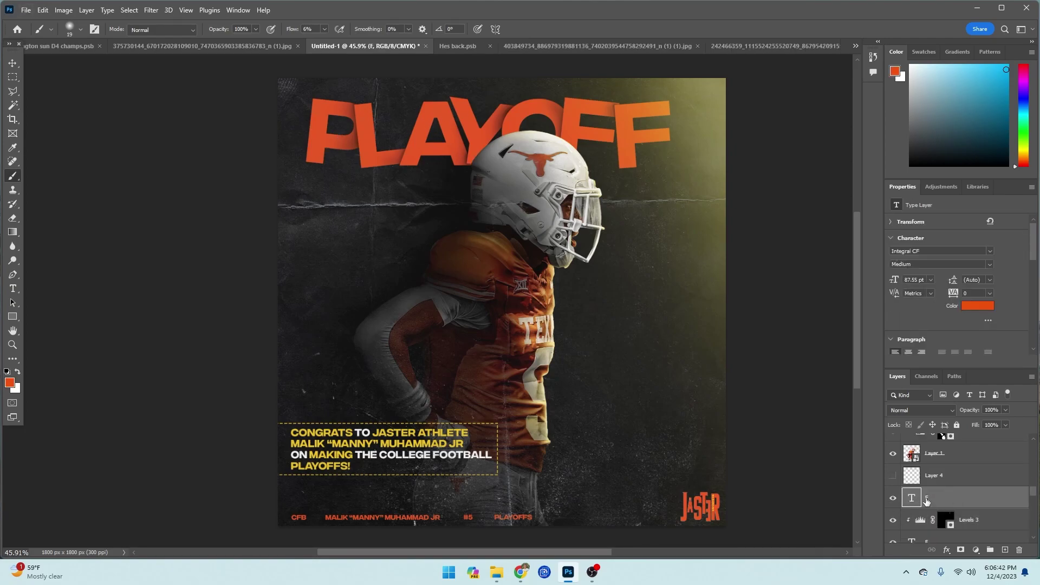
left_click(895, 500)
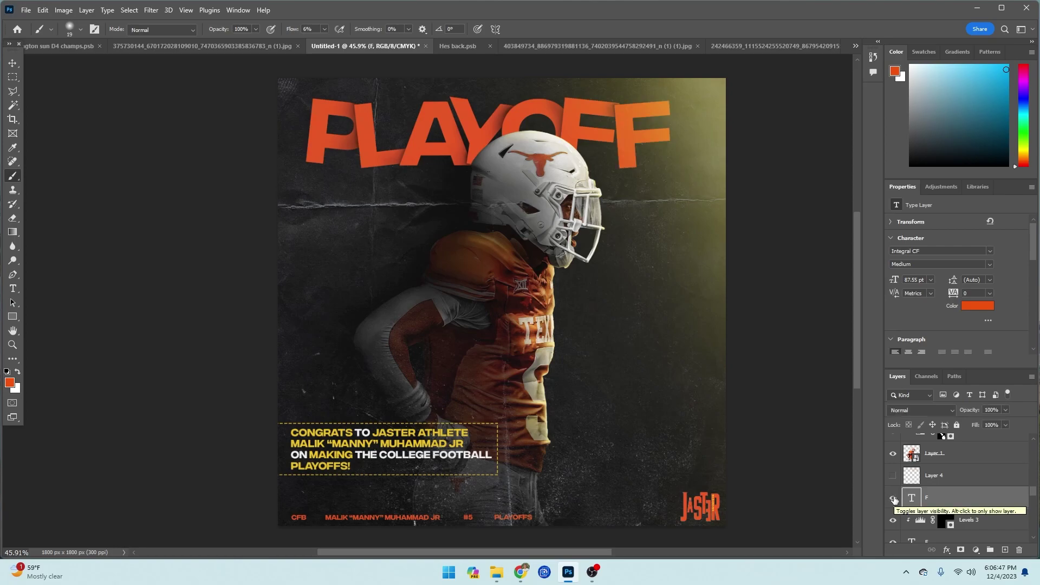
left_click(894, 500)
left_click(895, 500)
scroll(924, 504, "down", 5)
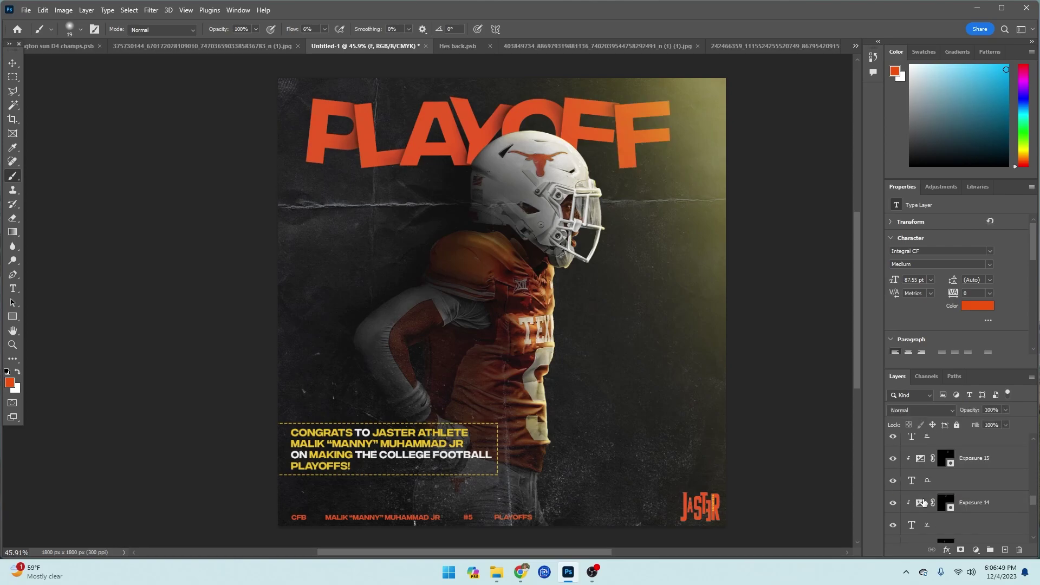
scroll(924, 504, "down", 5)
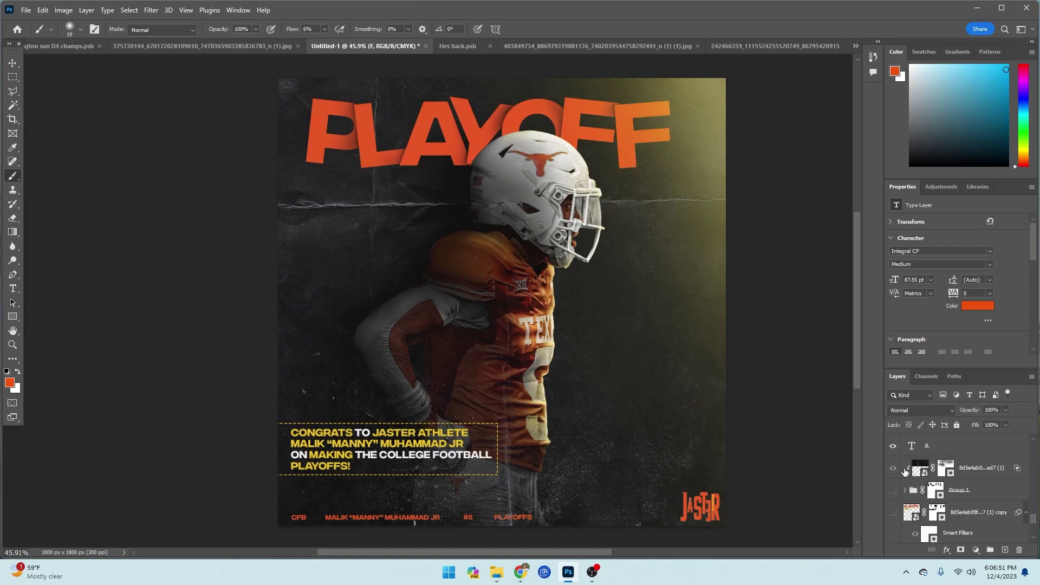
scroll(904, 477, "up", 2)
left_click(893, 499)
left_click(893, 499)
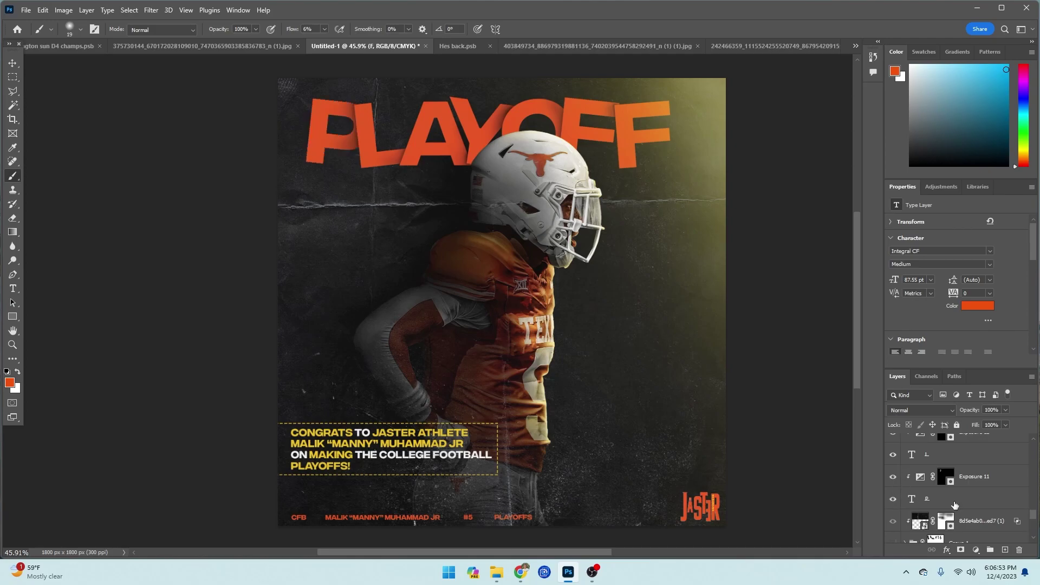
left_click(956, 505, "shift")
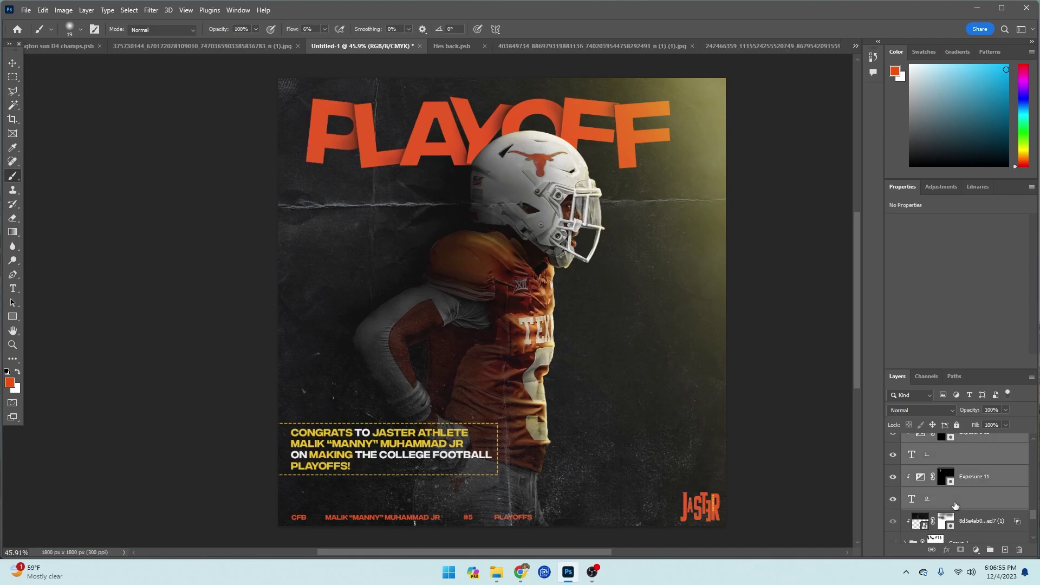
Step: Group the selected headline letter layers with their clipped exposure adjustments and toggle the group's visibility to check its contents
scroll(955, 505, "up", 3)
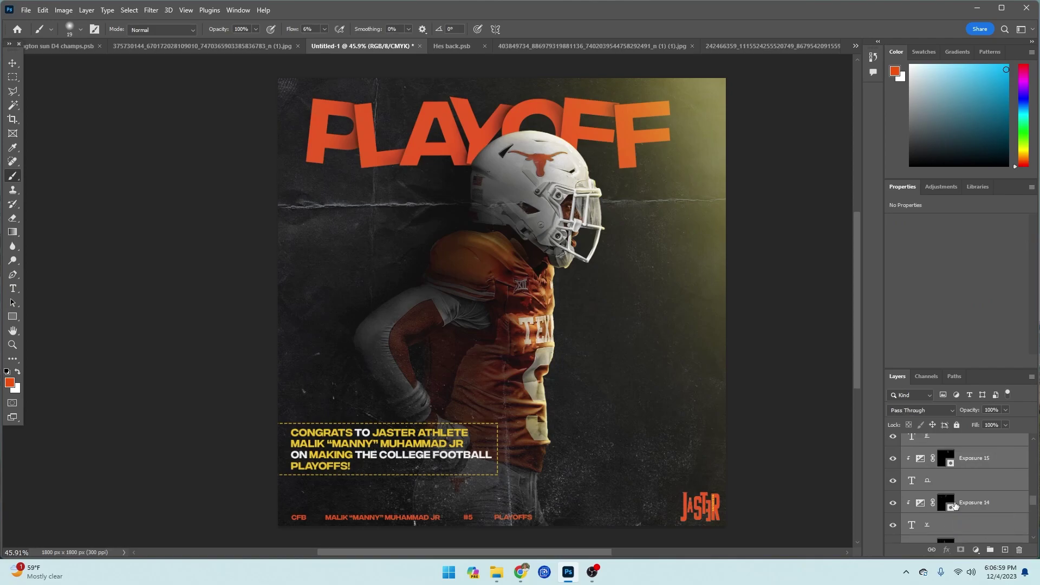
key("ctrl+g")
left_click(894, 442)
left_click(894, 442)
left_click(894, 442)
left_click(894, 441)
Step: Merge a duplicate of the headline group into a single layer and convert it to a smart object
key("ctrl+j")
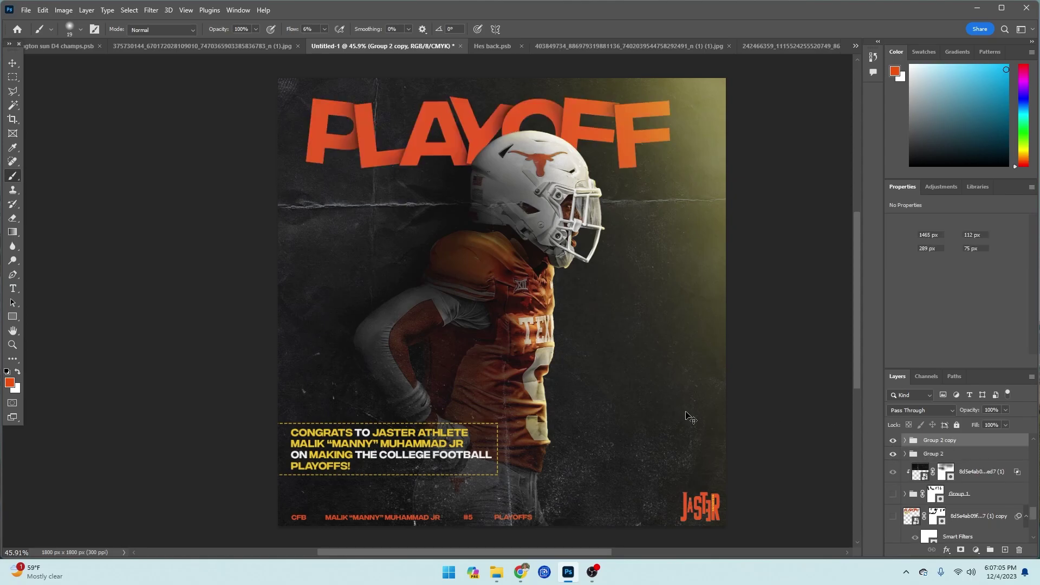
key("ctrl+e")
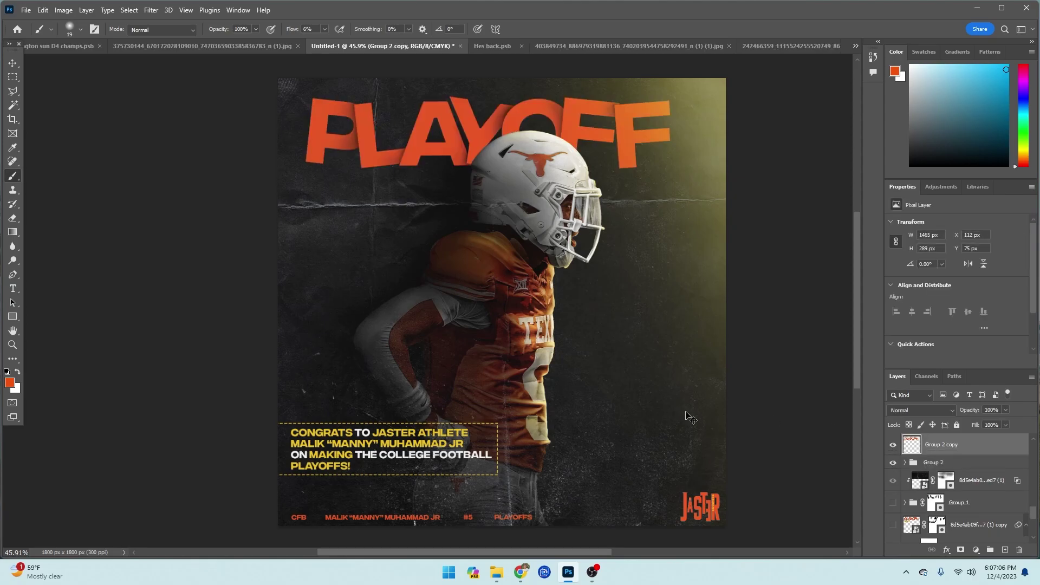
left_click(893, 444)
left_click(893, 444)
left_click(892, 445)
left_click(893, 445)
right_click(940, 445)
left_click(986, 162)
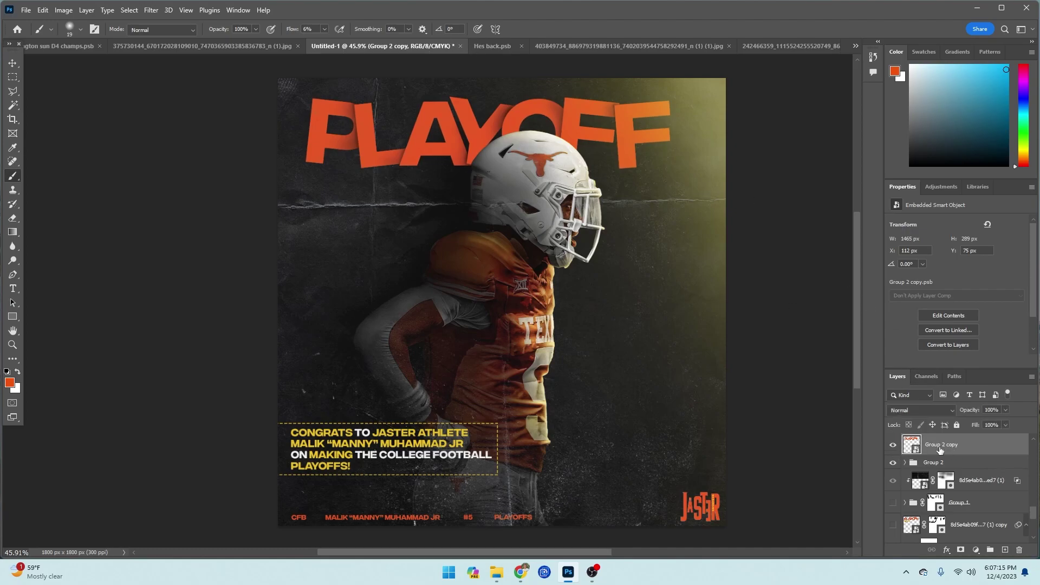
Step: Apply a Motion Blur to the merged headline copy with an angle of 0° and a distance of 22 pixels
left_click(893, 445)
left_click(893, 445)
left_click(151, 10)
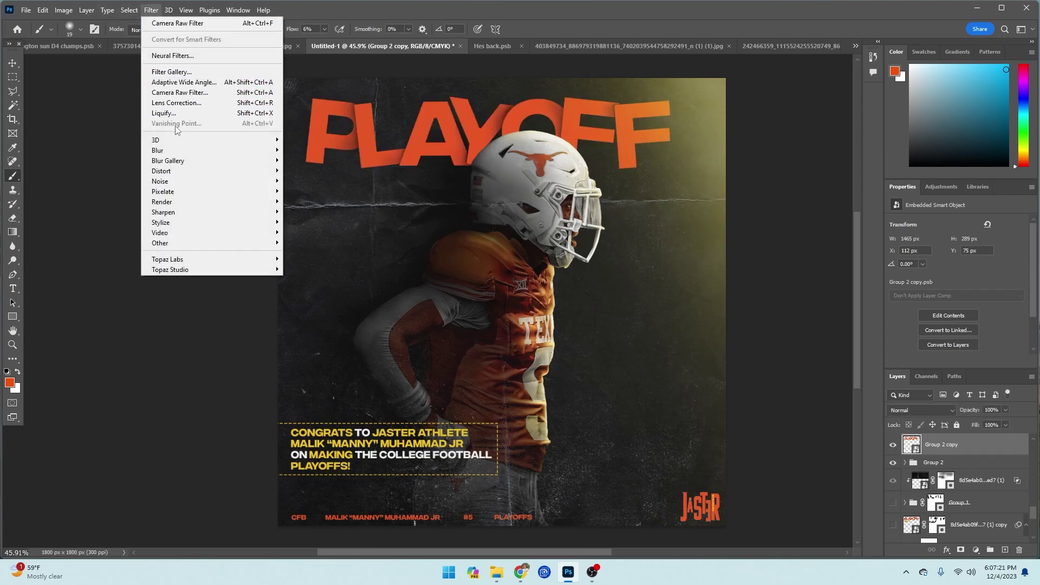
mouse_move(276, 163)
left_click(311, 212)
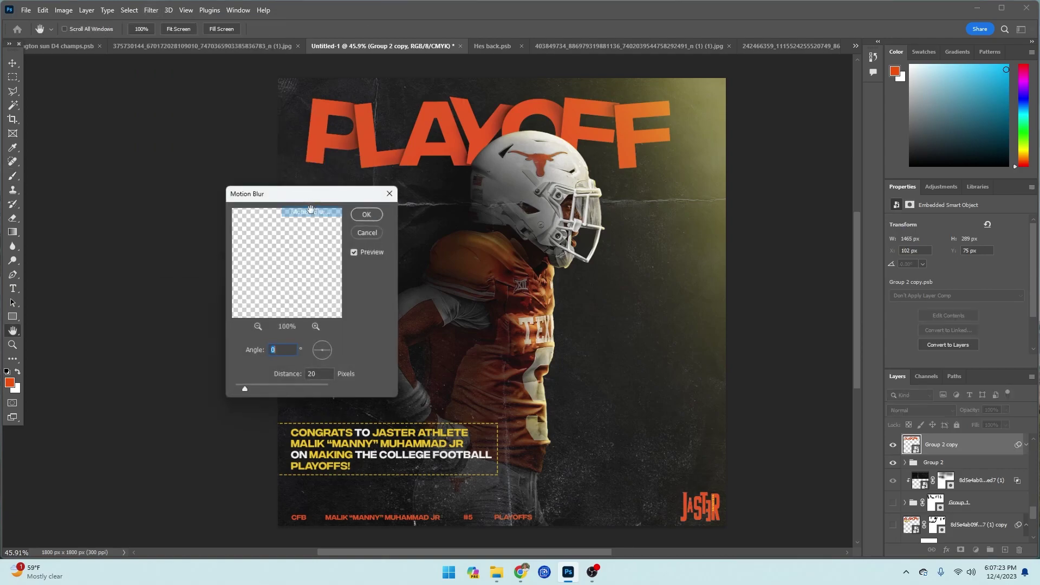
left_click(327, 374)
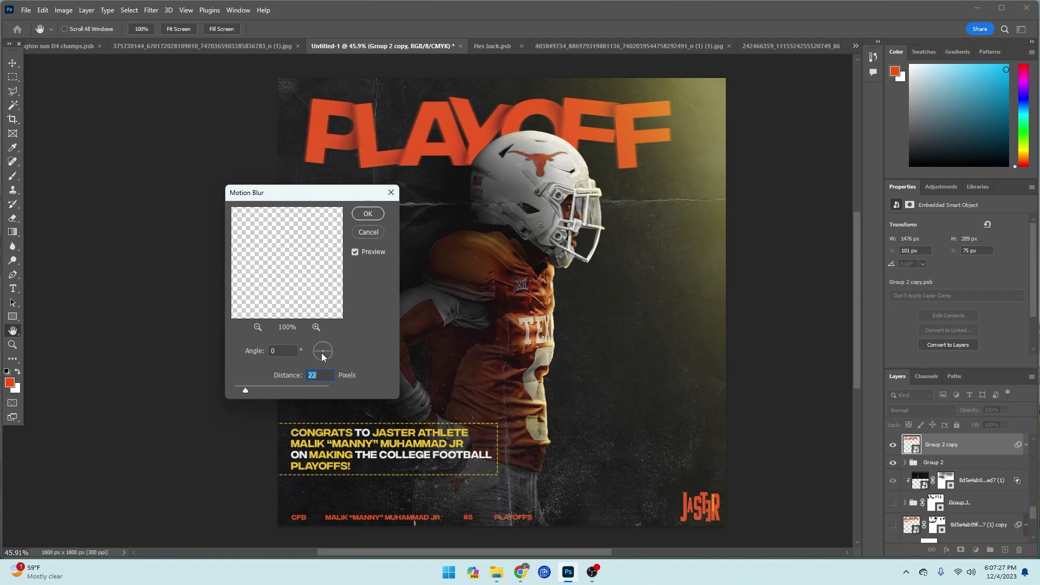
left_click(364, 212)
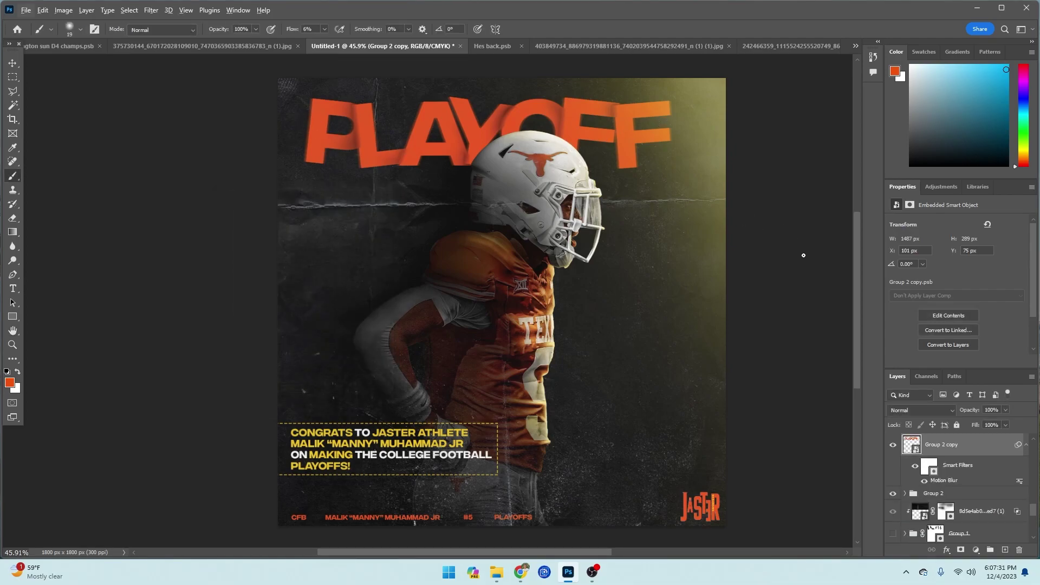
Step: Place the blurred headline copy below the original letter group and toggle both layers' visibility to compare them
left_click_drag(945, 449, 947, 501)
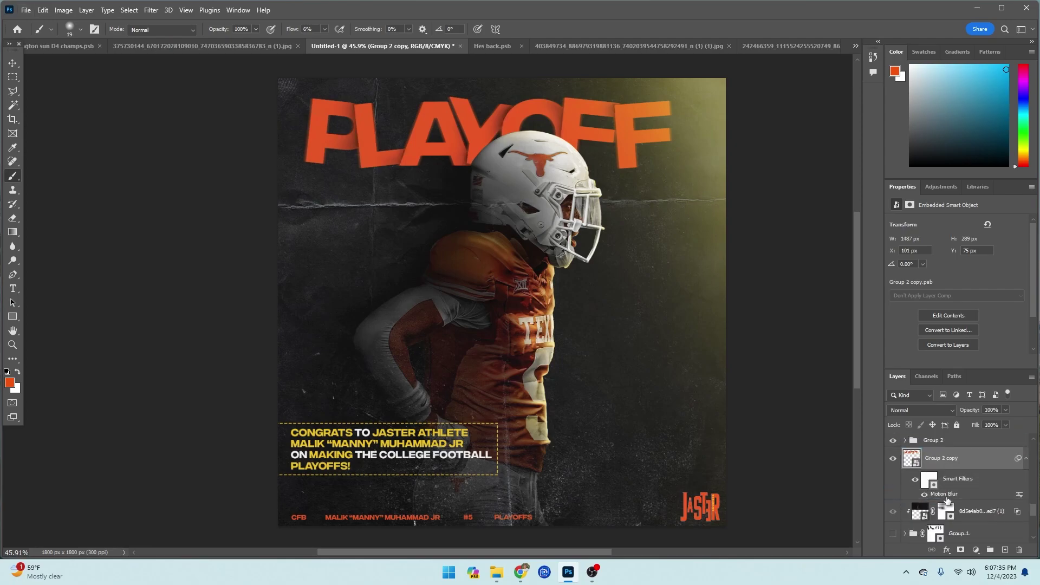
left_click(893, 440)
left_click(893, 440)
left_click(893, 440)
left_click(894, 440)
left_click(894, 460)
left_click(894, 460)
left_click(942, 442)
left_click(894, 441)
left_click(894, 441)
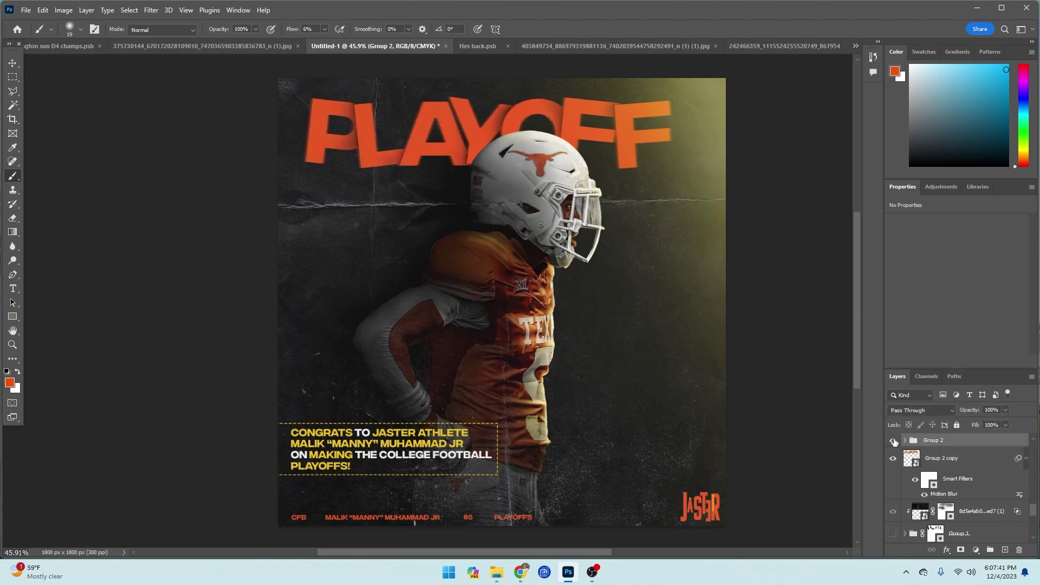
Step: Add a layer mask to the blurred headline copy and prepare a large soft black brush for masking
left_click(964, 462)
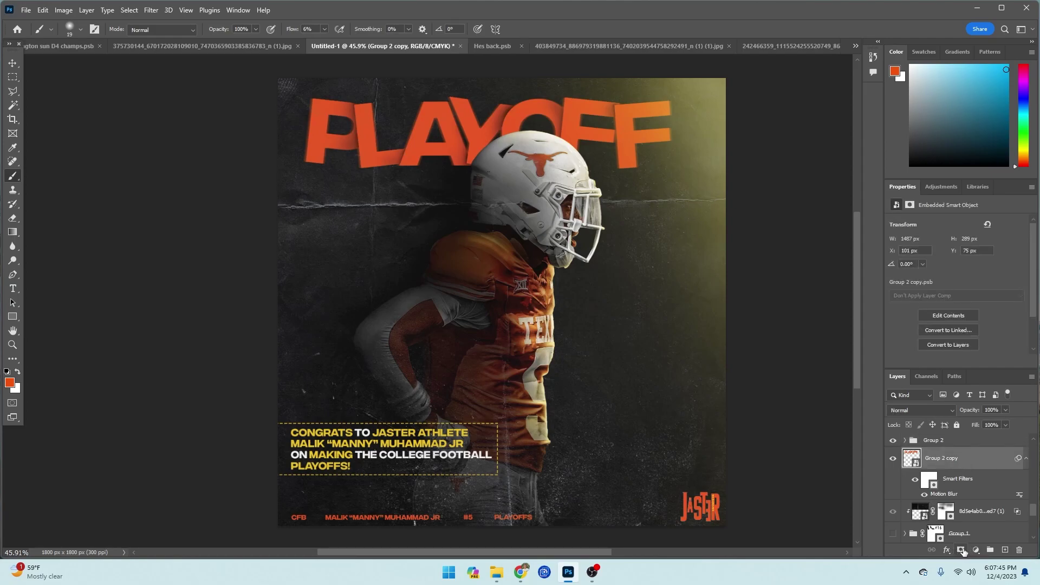
left_click(963, 550)
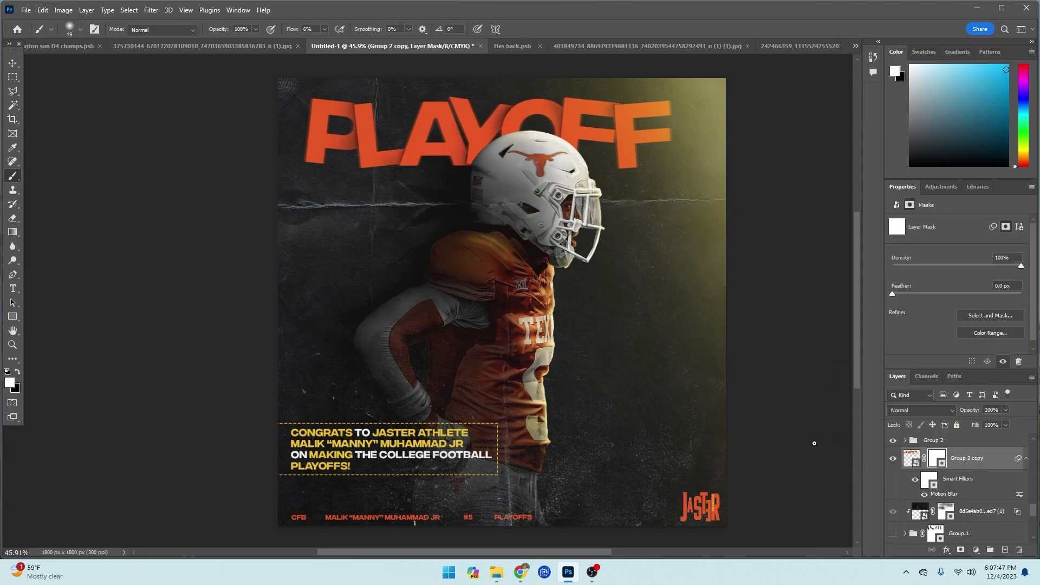
left_click_drag(372, 256, 420, 256)
left_click(18, 372)
left_click_drag(370, 310, 369, 310)
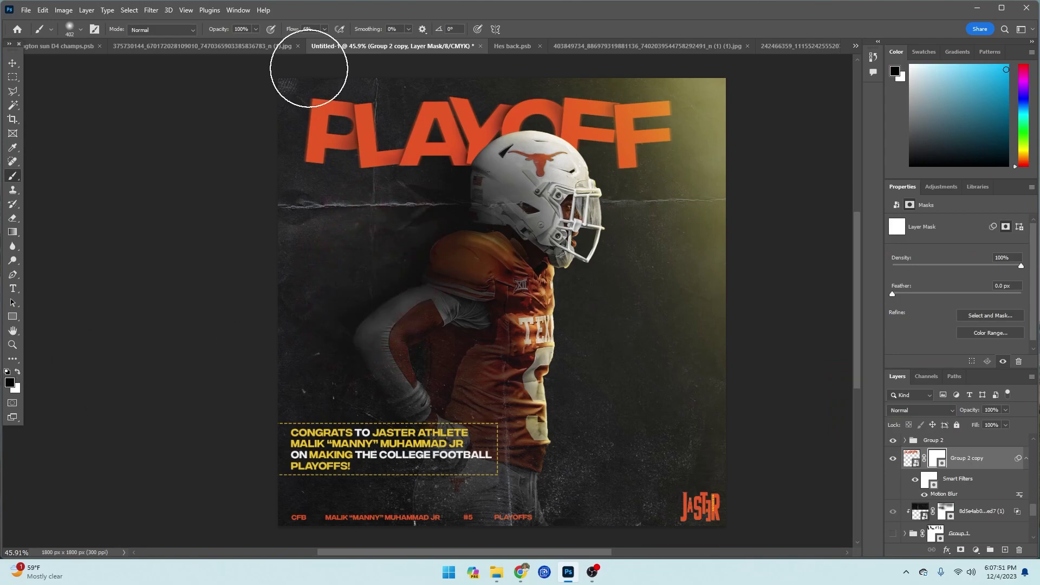
left_click_drag(330, 137, 320, 137)
left_click(7, 374)
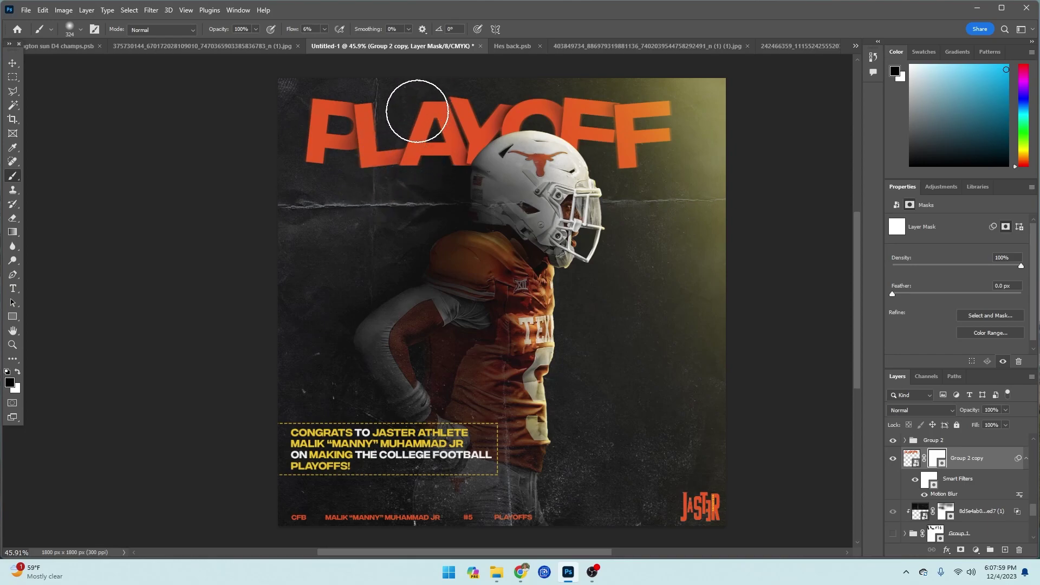
left_click(893, 461)
left_click(892, 461)
Step: Brush black and white over the blurred copy's mask to vary the motion blur along the PLAYOFF letters
left_click_drag(620, 133, 647, 140)
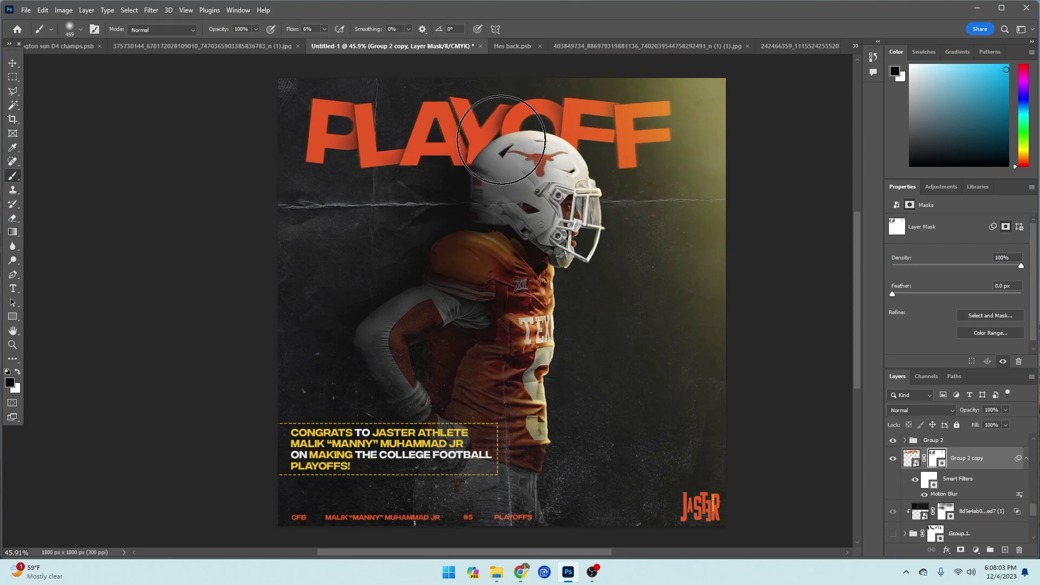
key("x")
left_click_drag(328, 130, 348, 123)
key("x")
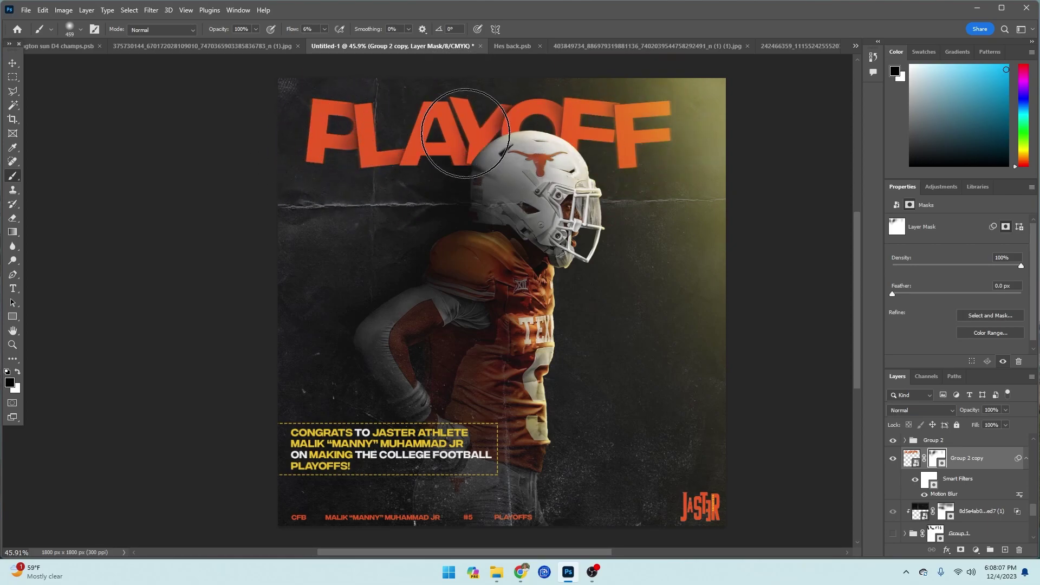
key("x")
mouse_move(449, 172)
left_mouse_down()
mouse_move(451, 100)
mouse_move(485, 147)
mouse_move(447, 144)
mouse_move(476, 190)
mouse_move(479, 168)
mouse_move(450, 137)
mouse_move(473, 138)
mouse_move(480, 185)
left_mouse_up()
key("x")
left_click_drag(557, 95, 580, 115)
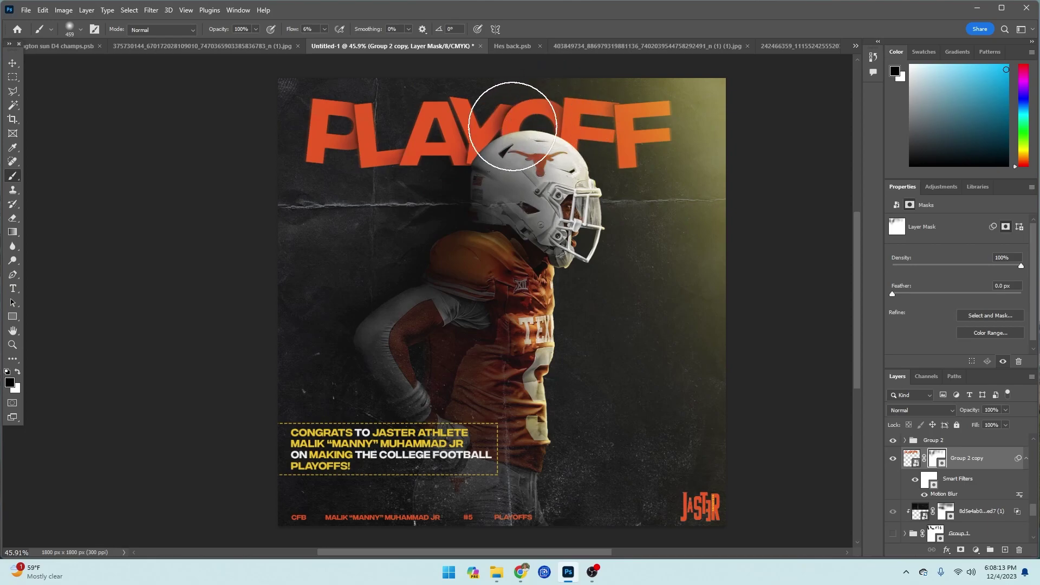
mouse_move(332, 144)
left_mouse_down()
mouse_move(310, 128)
mouse_move(305, 148)
mouse_move(319, 177)
mouse_move(301, 163)
mouse_move(303, 147)
mouse_move(309, 182)
mouse_move(318, 154)
mouse_move(315, 185)
mouse_move(326, 169)
mouse_move(299, 177)
mouse_move(306, 164)
mouse_move(306, 196)
left_mouse_up()
key("x")
Step: Add a mask to the sharp letter group and brush black along the letter edges to reveal the blur beneath
left_click(935, 445)
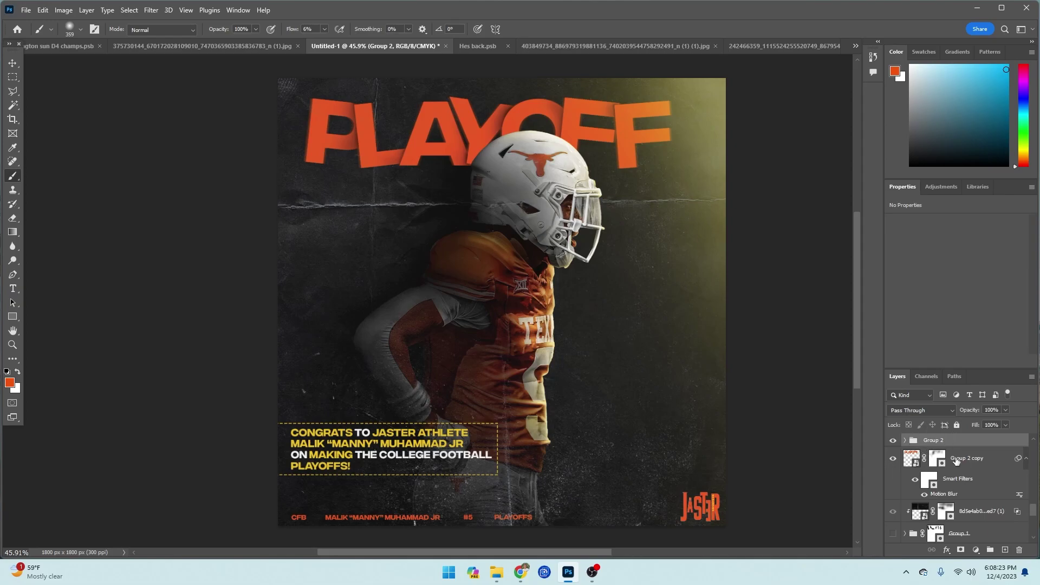
left_click(961, 550)
left_click(891, 446)
left_click_drag(407, 172, 388, 159)
key("x")
mouse_move(303, 143)
left_mouse_down()
mouse_move(301, 158)
mouse_move(311, 117)
mouse_move(318, 167)
left_mouse_up()
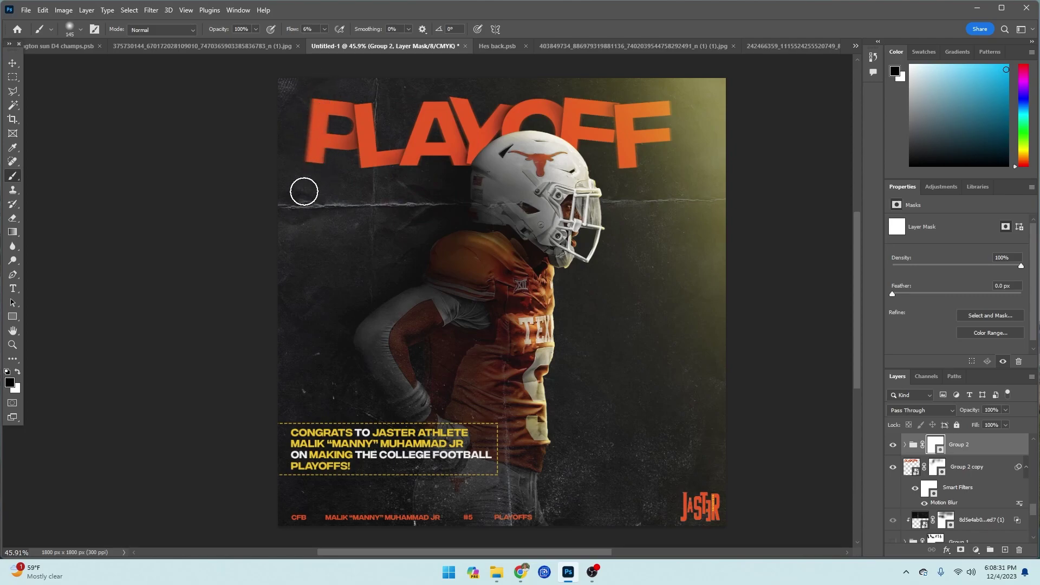
left_click_drag(421, 164, 427, 169)
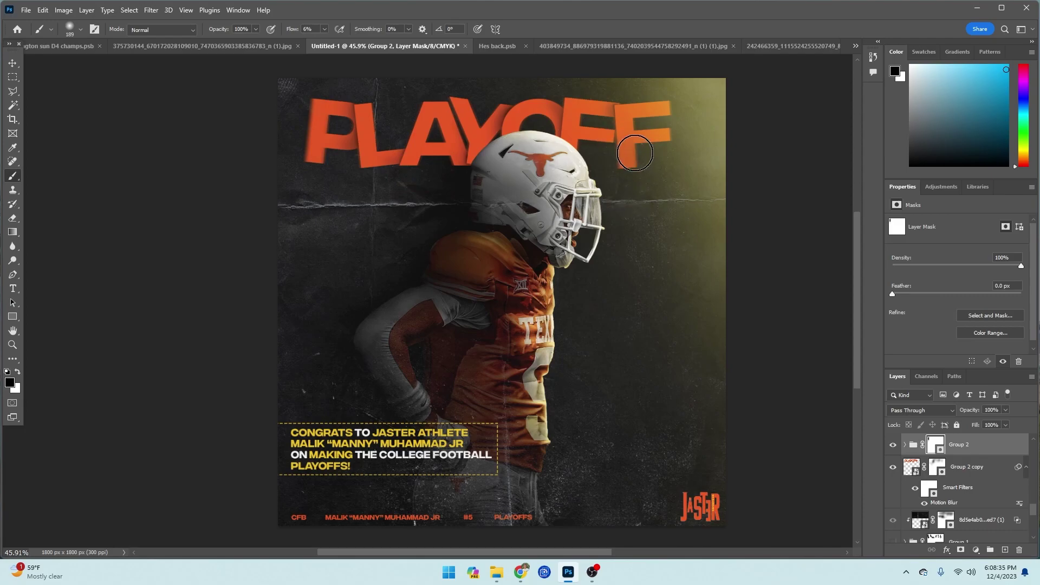
Step: Add a new layer above the headline group, enlarge the soft brush and set the layer's blend mode to Linear Dodge (Add)
scroll(975, 467, "up", 2)
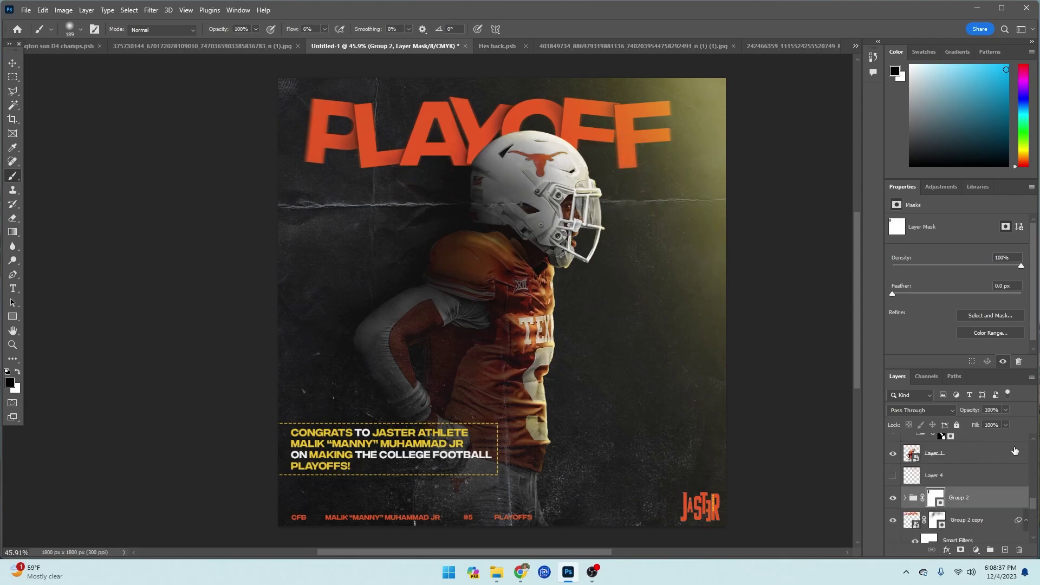
left_click(1006, 550)
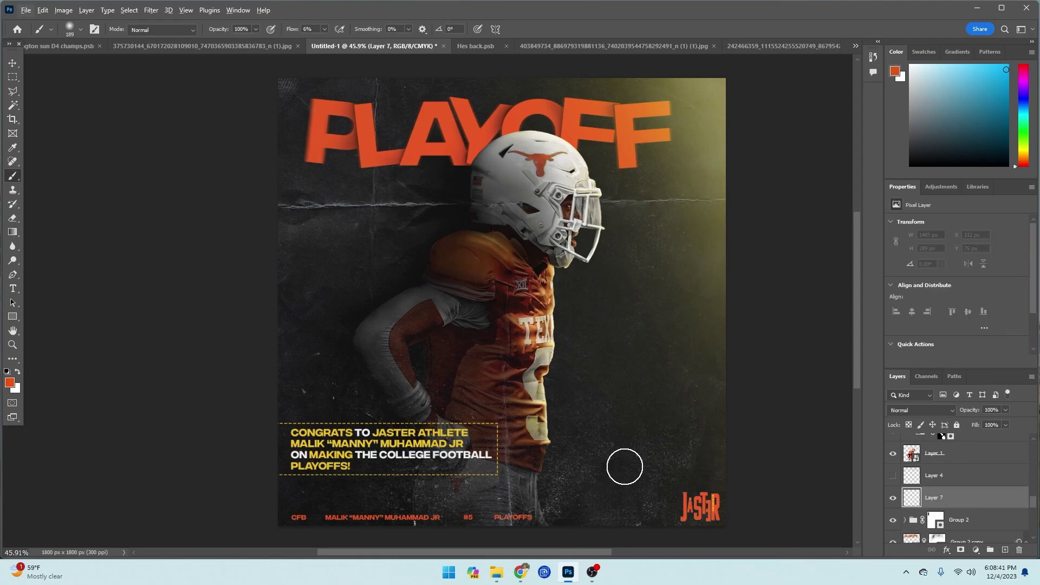
left_click_drag(471, 139, 504, 139)
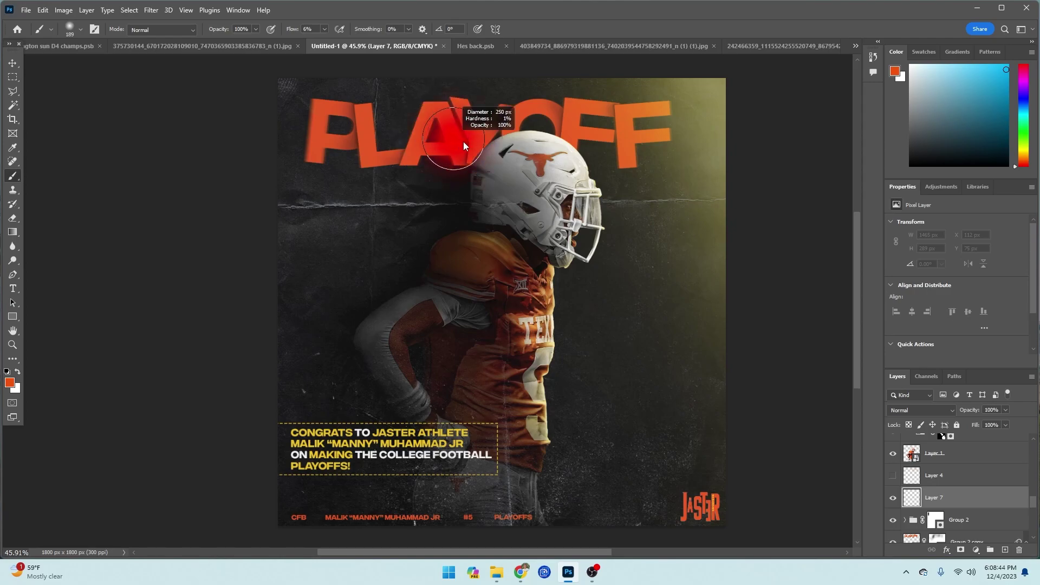
left_click(914, 411)
left_click(915, 369)
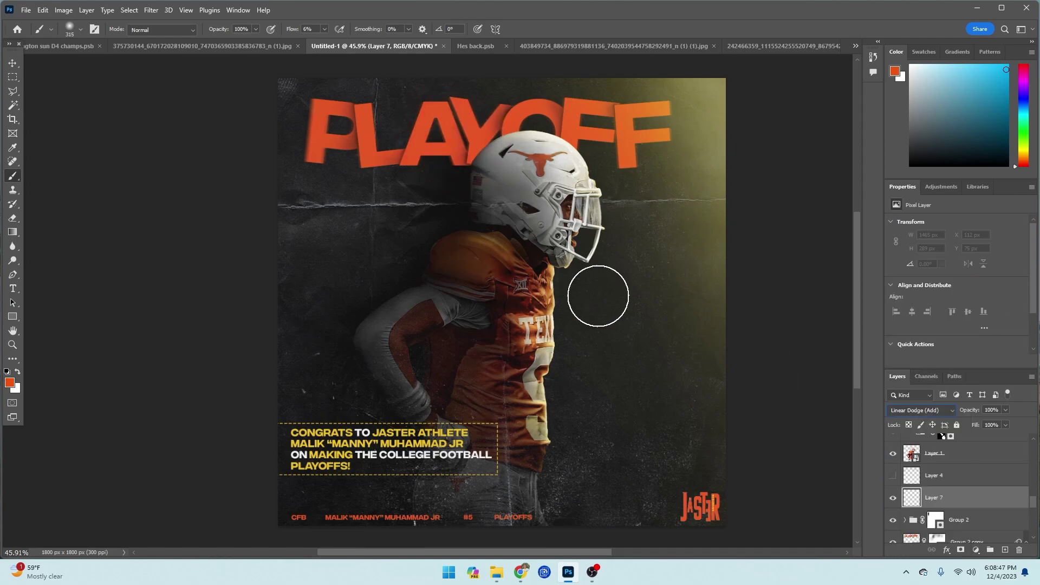
Step: Brush a soft orange glow across the PLAYOFF letters from the P to the last F on the Linear Dodge layer
left_click_drag(346, 155, 315, 155)
left_click_drag(345, 105, 322, 102)
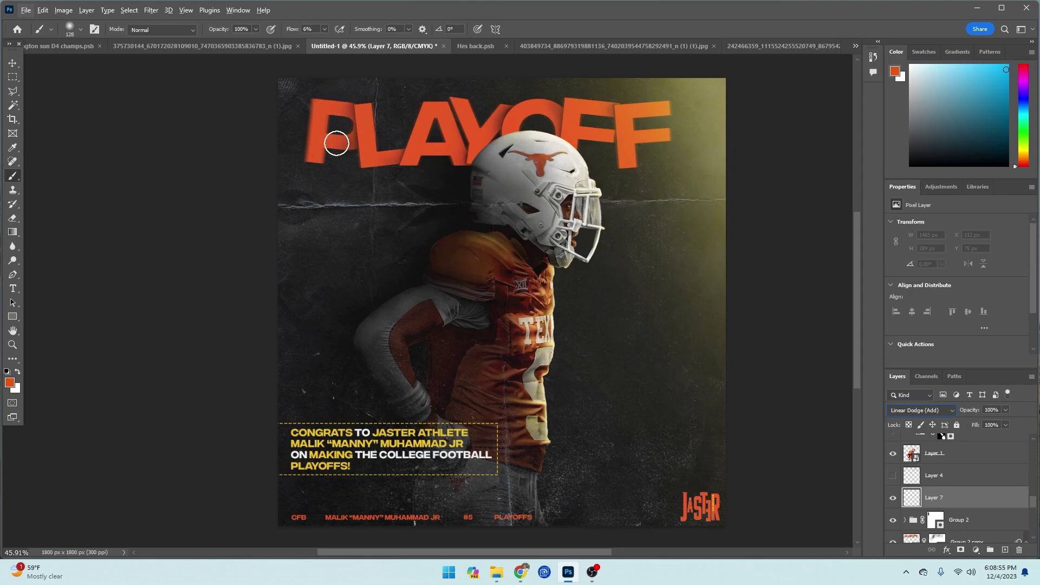
mouse_move(319, 106)
left_mouse_down()
mouse_move(355, 119)
mouse_move(355, 137)
mouse_move(332, 141)
mouse_move(322, 103)
mouse_move(315, 161)
mouse_move(330, 156)
mouse_move(315, 152)
mouse_move(320, 112)
mouse_move(370, 116)
mouse_move(370, 157)
mouse_move(396, 155)
mouse_move(384, 155)
mouse_move(429, 107)
mouse_move(418, 147)
mouse_move(437, 105)
mouse_move(456, 141)
mouse_move(425, 132)
mouse_move(447, 129)
mouse_move(455, 102)
mouse_move(476, 136)
mouse_move(546, 114)
mouse_move(606, 115)
mouse_move(598, 108)
mouse_move(571, 108)
mouse_move(618, 141)
mouse_move(585, 131)
mouse_move(630, 131)
mouse_move(623, 113)
mouse_move(633, 181)
mouse_move(626, 117)
mouse_move(644, 113)
mouse_move(645, 135)
left_mouse_up()
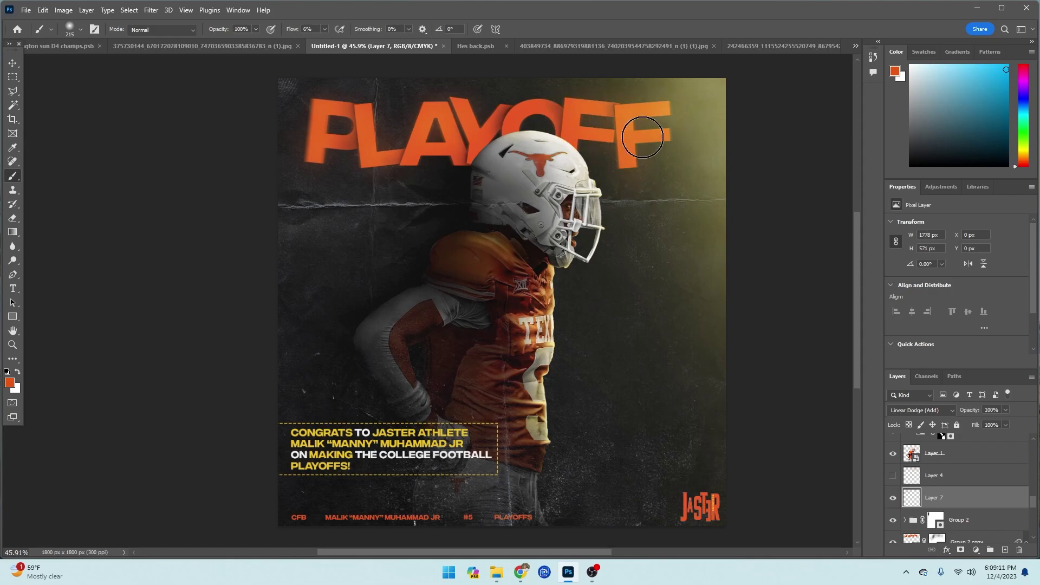
scroll(563, 183, "down", 2)
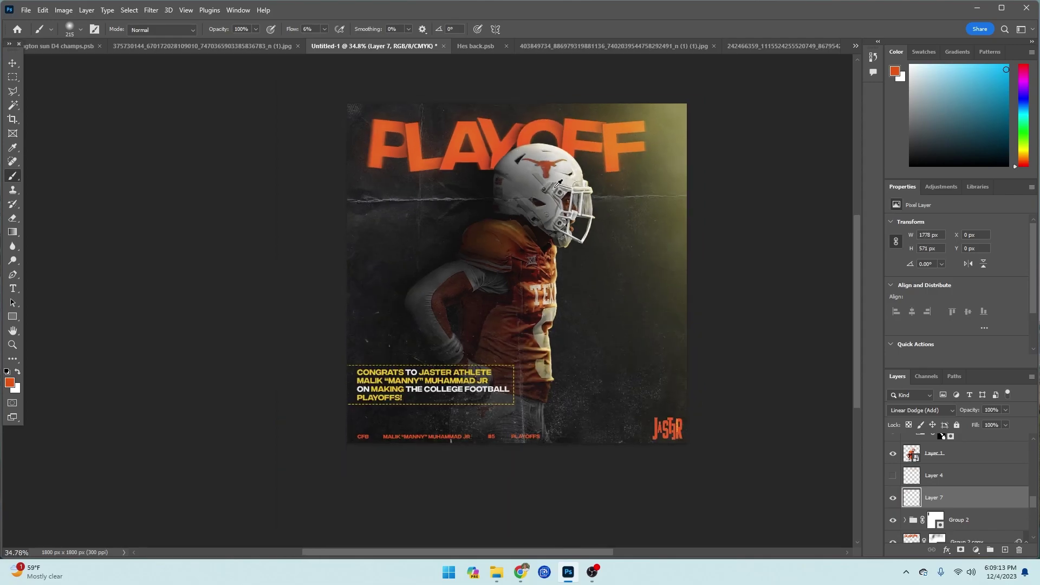
scroll(563, 182, "up", 3)
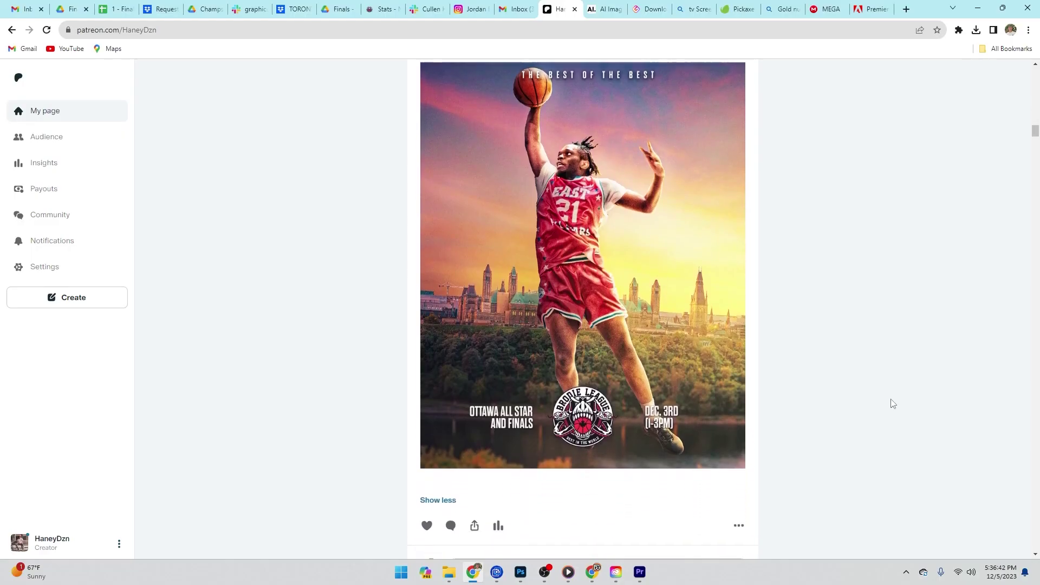
Step: Switch to the HaneyDzn Patreon page in the browser and look through its sports poster posts and PSD downloads
scroll(940, 410, "down", 9)
scroll(942, 411, "down", 15)
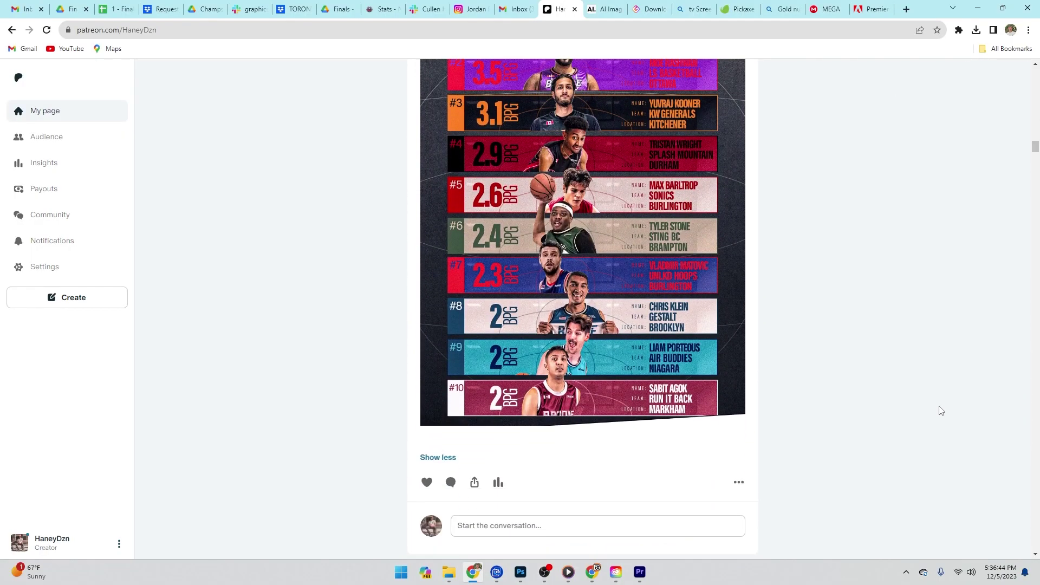
scroll(942, 412, "down", 14)
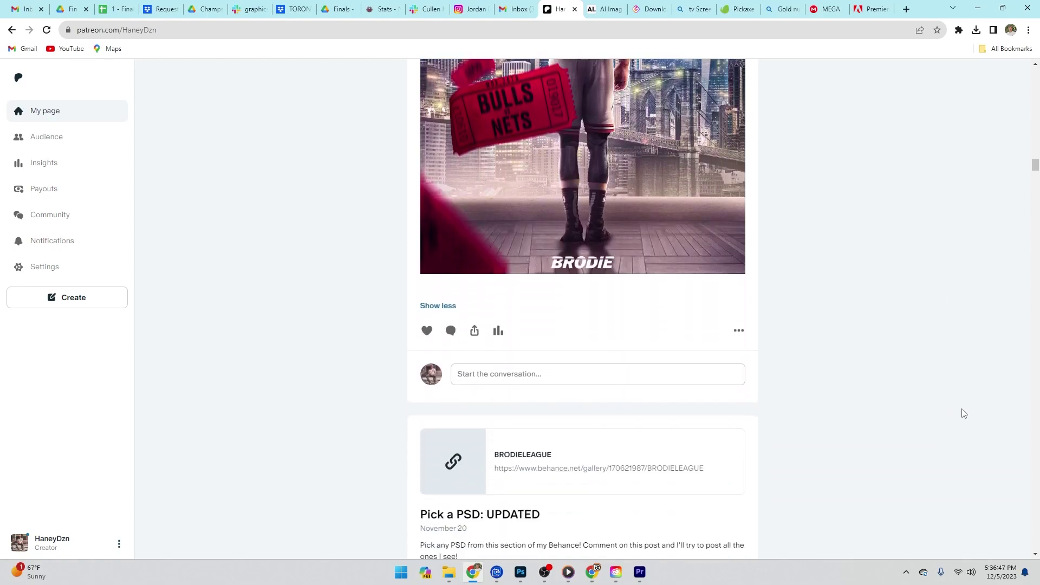
scroll(964, 413, "down", 15)
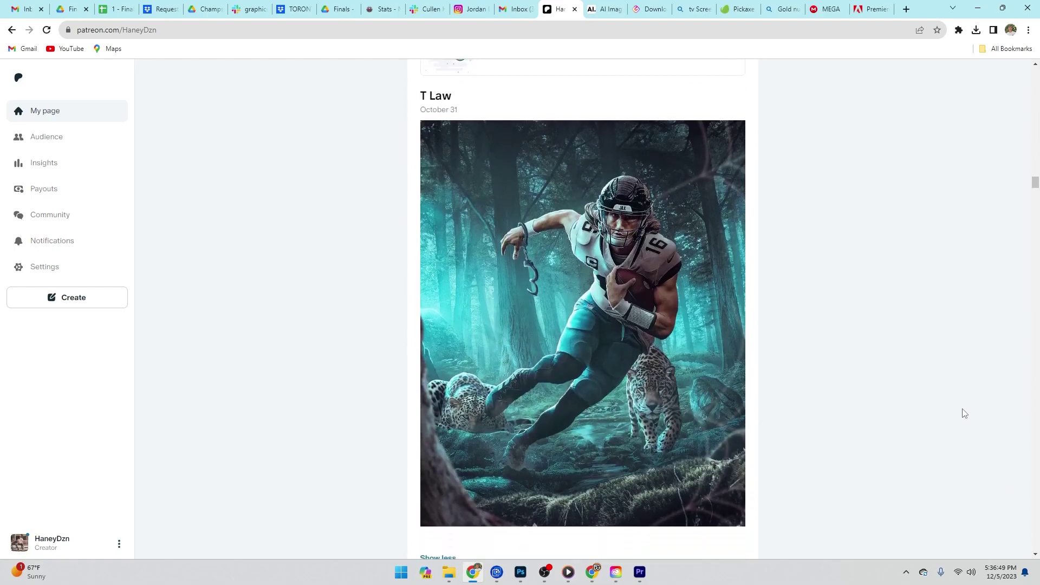
scroll(964, 413, "down", 15)
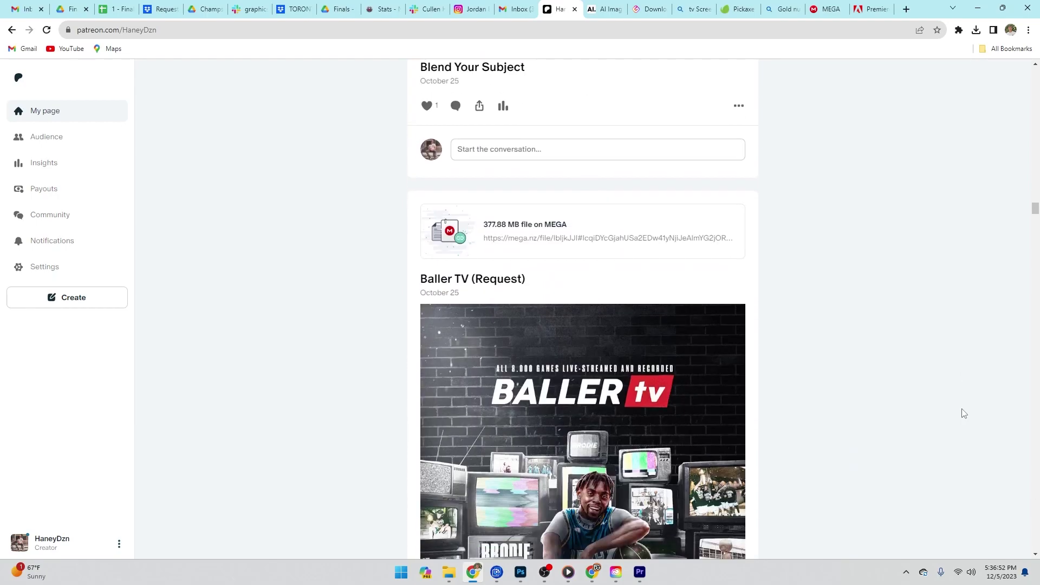
scroll(963, 414, "down", 15)
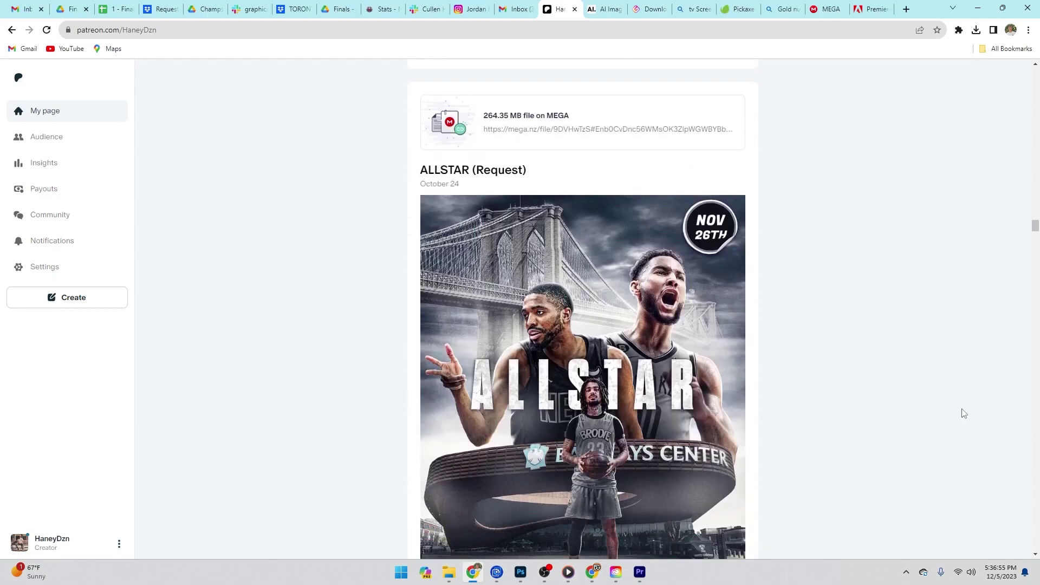
scroll(964, 413, "down", 15)
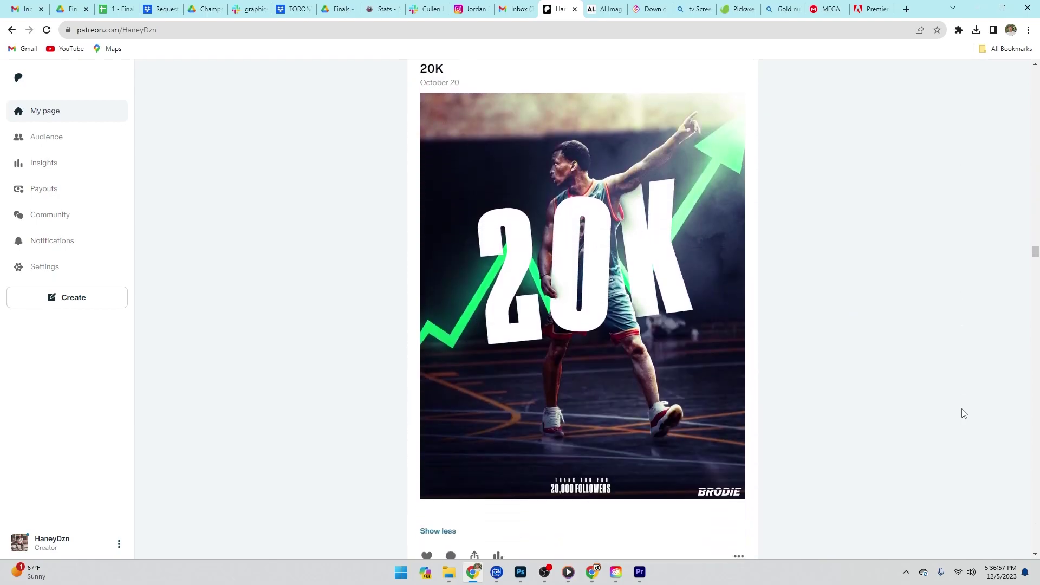
scroll(963, 414, "down", 10)
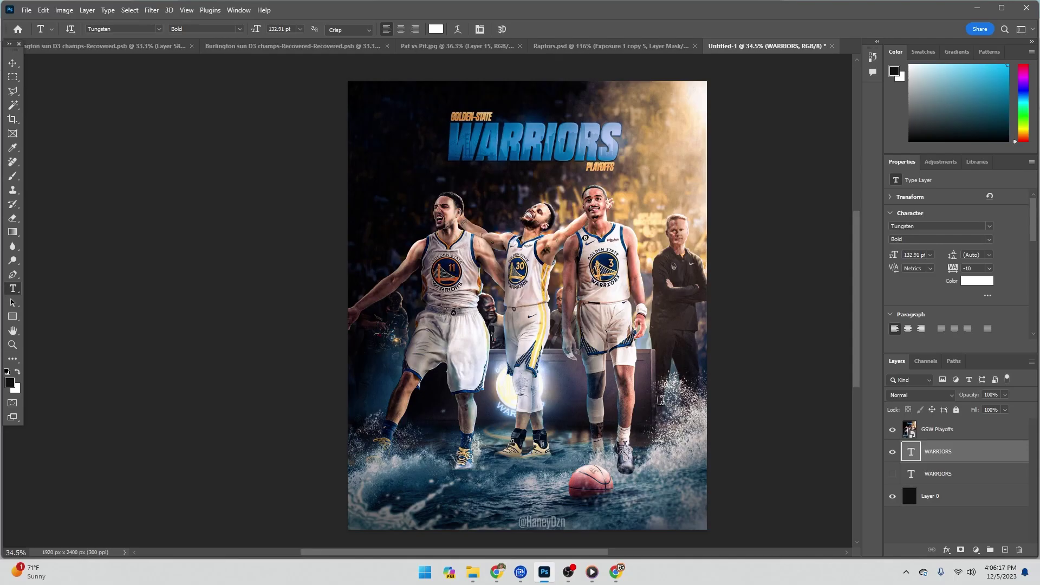
Step: Examine the skyline-textured WARRIORS title on the GSW Playoffs poster up close and hide that poster layer
scroll(522, 139, "up", 4)
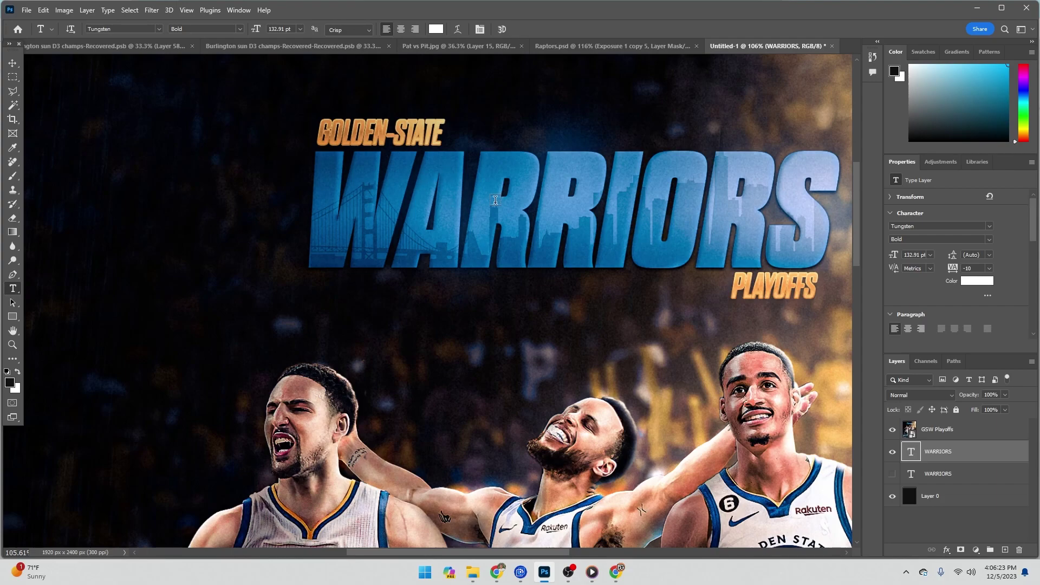
scroll(446, 198, "down", 2)
scroll(405, 188, "down", 4)
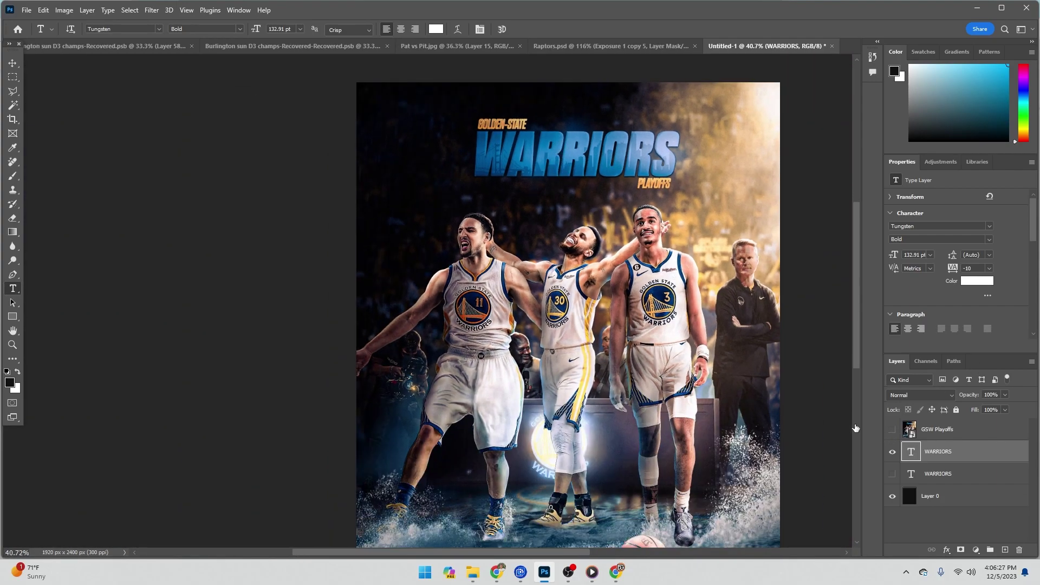
scroll(563, 337, "down", 1)
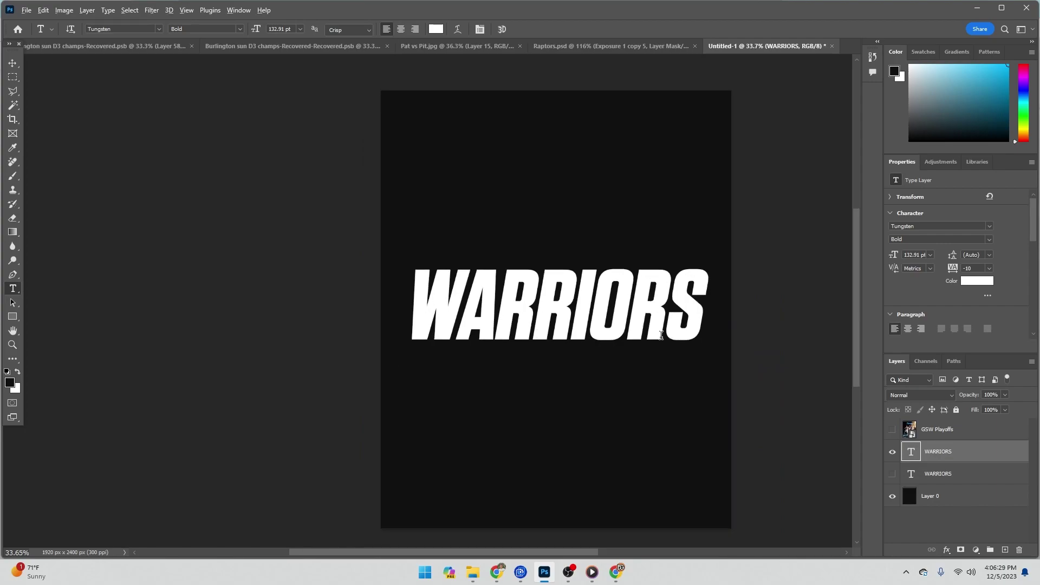
Step: Select the WARRIORS text to check its font settings and leave text editing
scroll(638, 334, "up", 1)
double_click(626, 310)
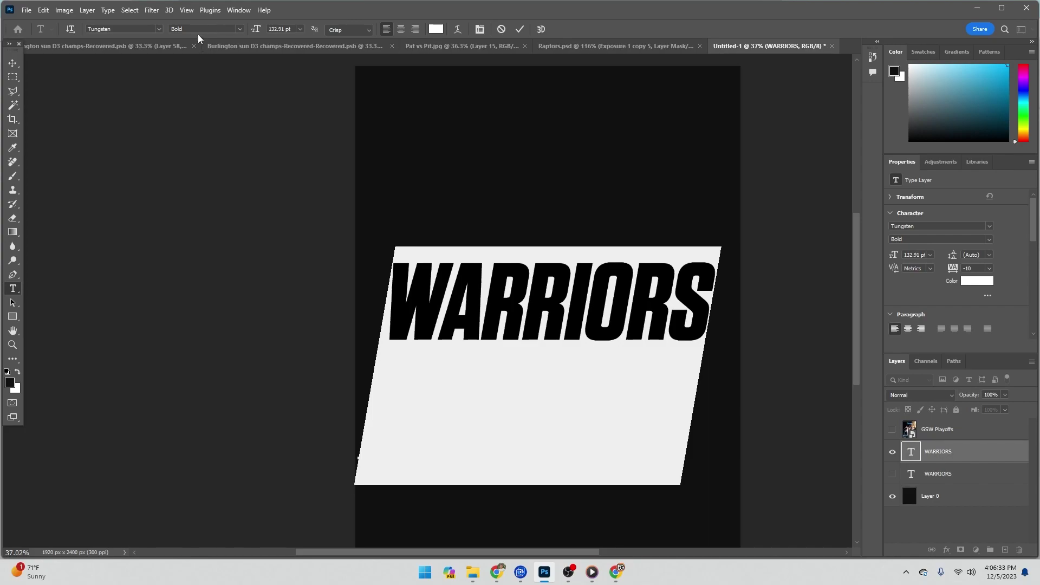
left_click(729, 133)
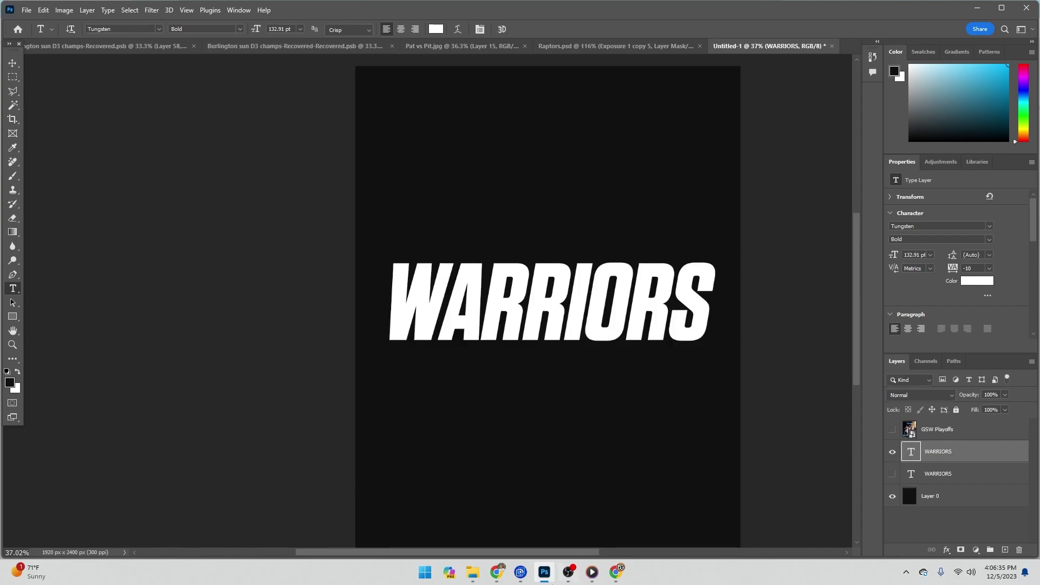
Step: Switch to the browser and review the image search for "san francisco skyline silhouette"
left_click(622, 577)
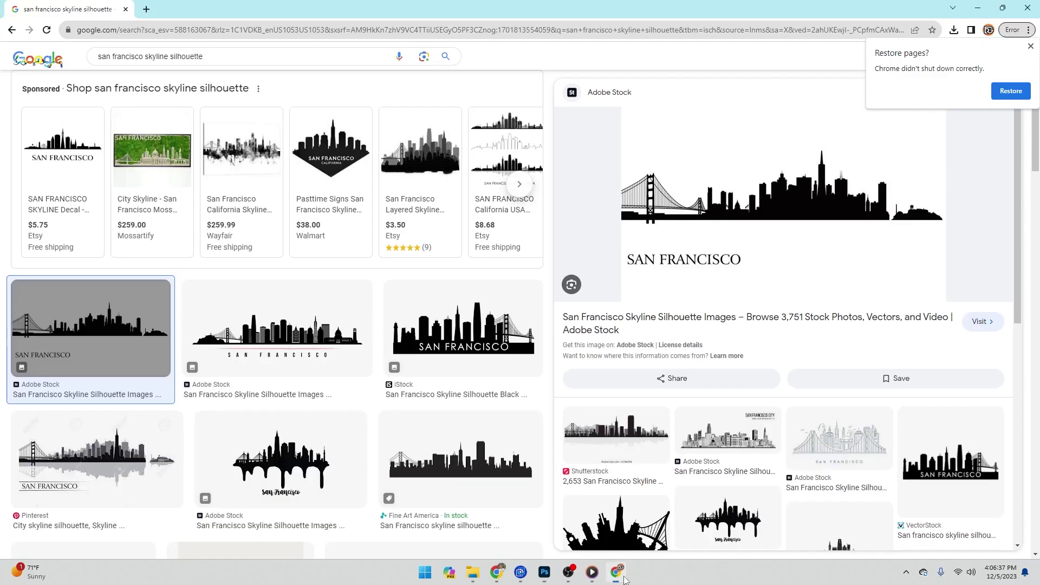
left_click(138, 56)
left_click_drag(138, 56, 192, 56)
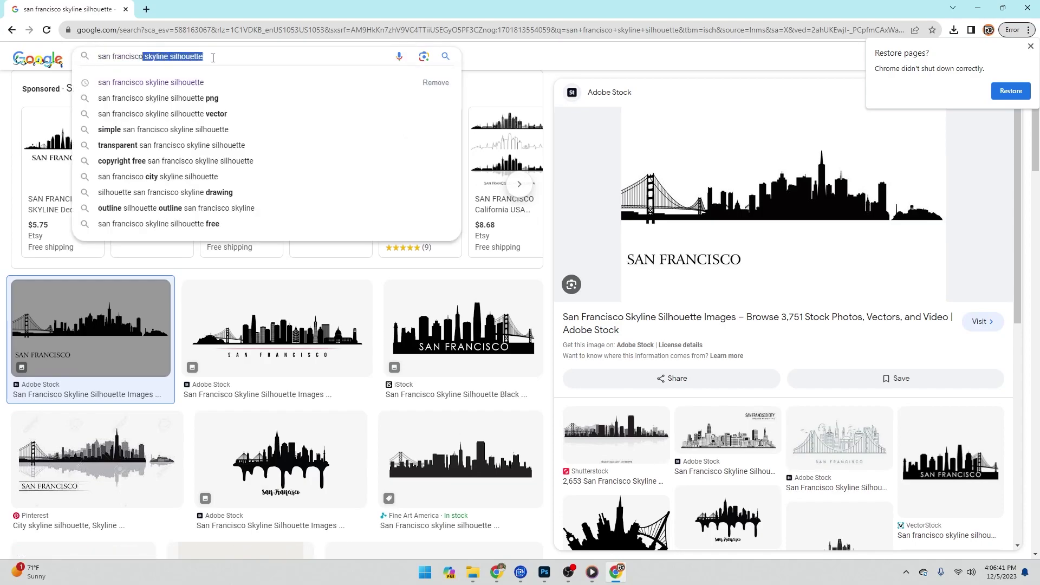
left_click(213, 58)
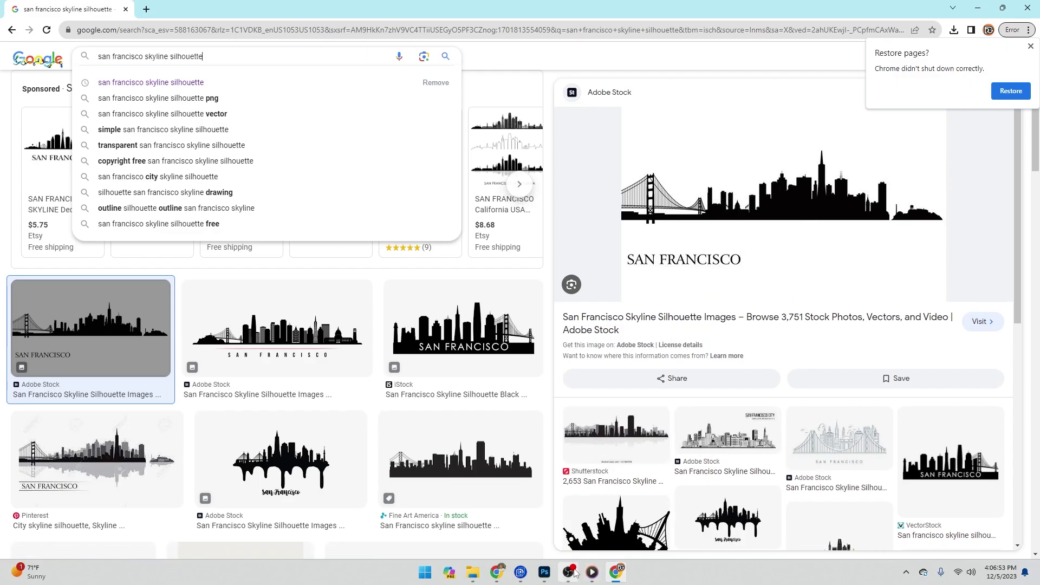
Step: Return to Photoshop and undo the recent changes until the skyline silhouette layer is back above the WARRIORS text
left_click(548, 570)
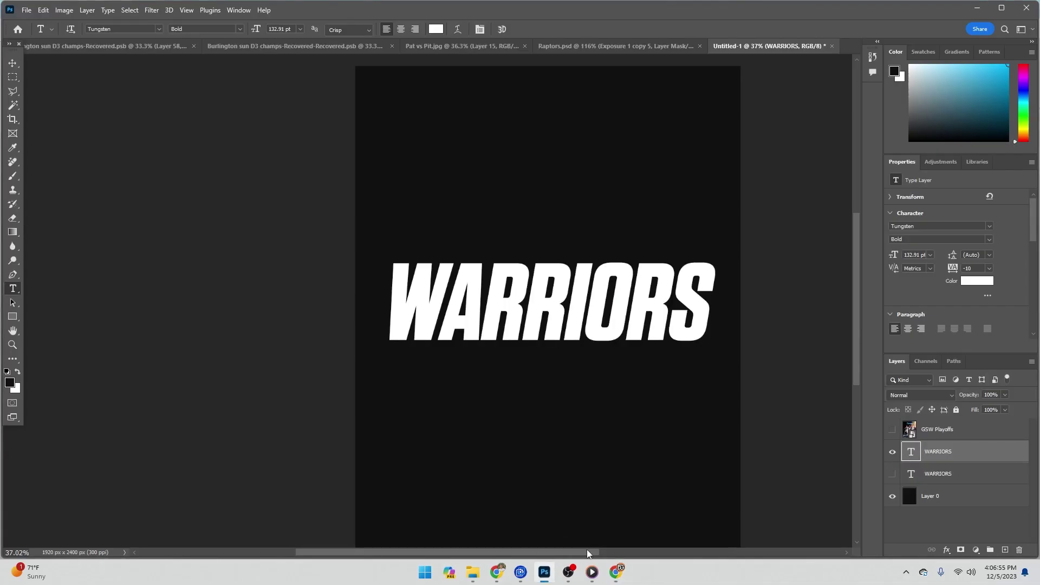
key("ctrl+z")
key("ctrl+z")
key("ctrl+z")
key("ctrl+z")
key("ctrl+z")
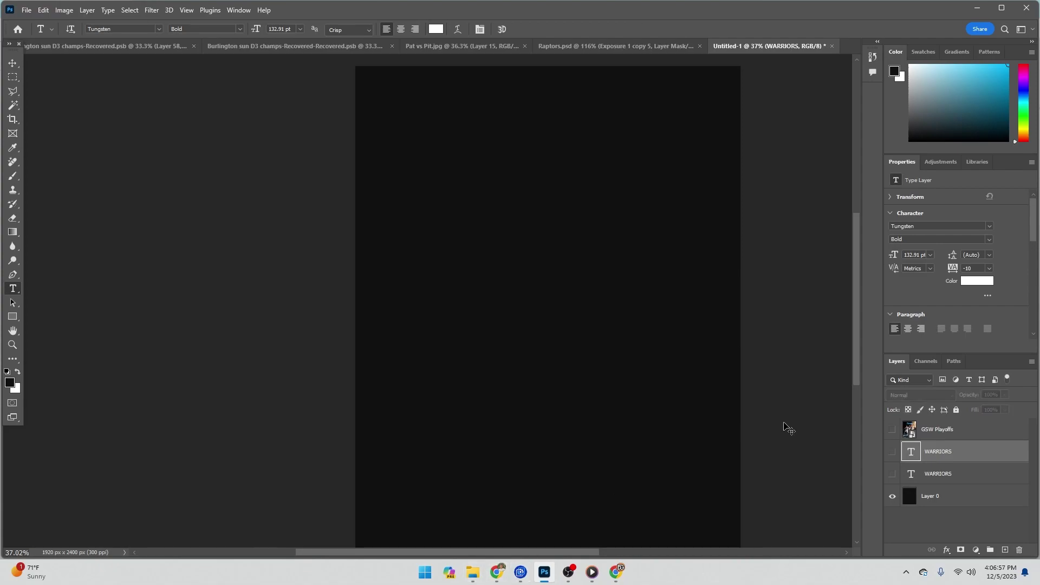
key("ctrl+z")
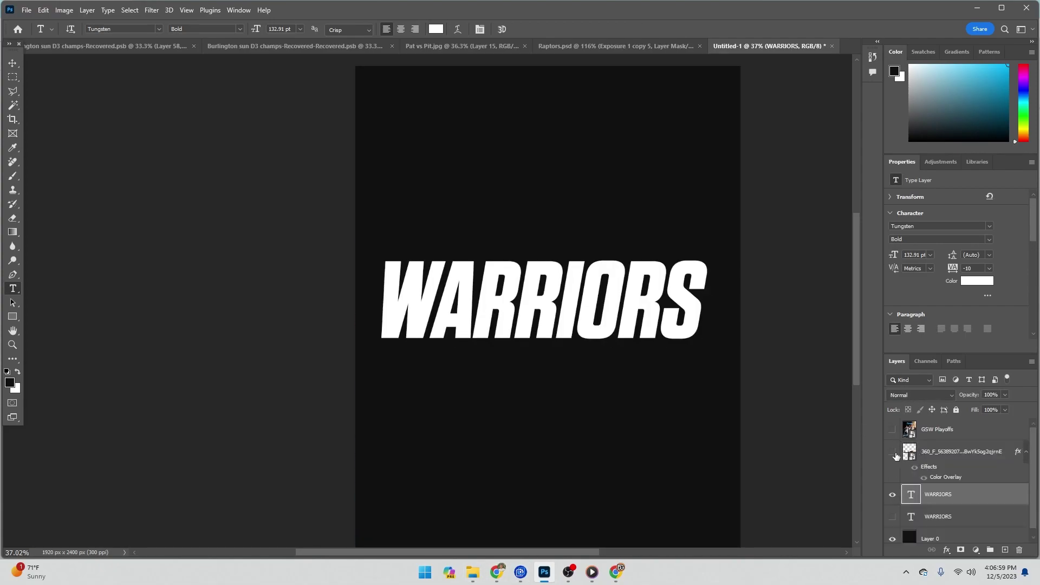
Step: Show the skyline silhouette layer and move it over the lower part of the WARRIORS letters, with the bridge on the W
left_click(893, 453)
left_click(892, 452)
left_click(892, 452)
left_click(964, 454)
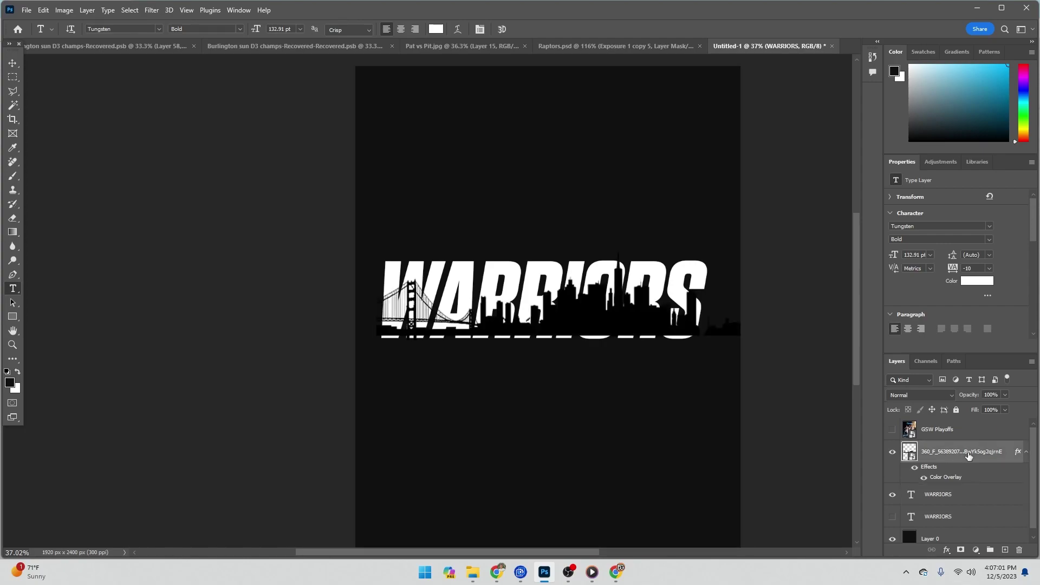
key("ctrl+t")
left_click_drag(619, 302, 684, 316)
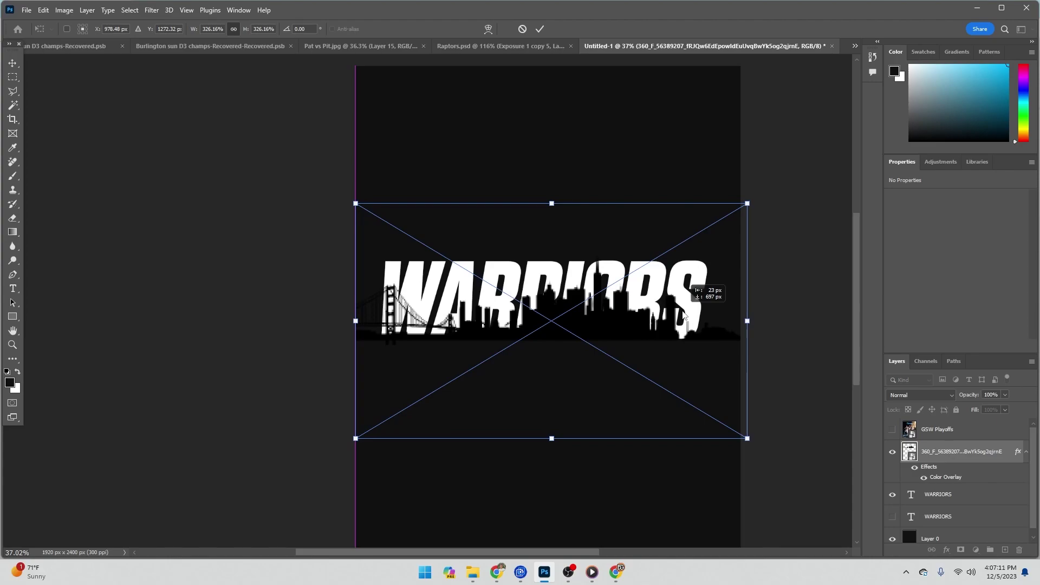
left_click_drag(684, 315, 684, 316)
scroll(818, 100, "up", 1)
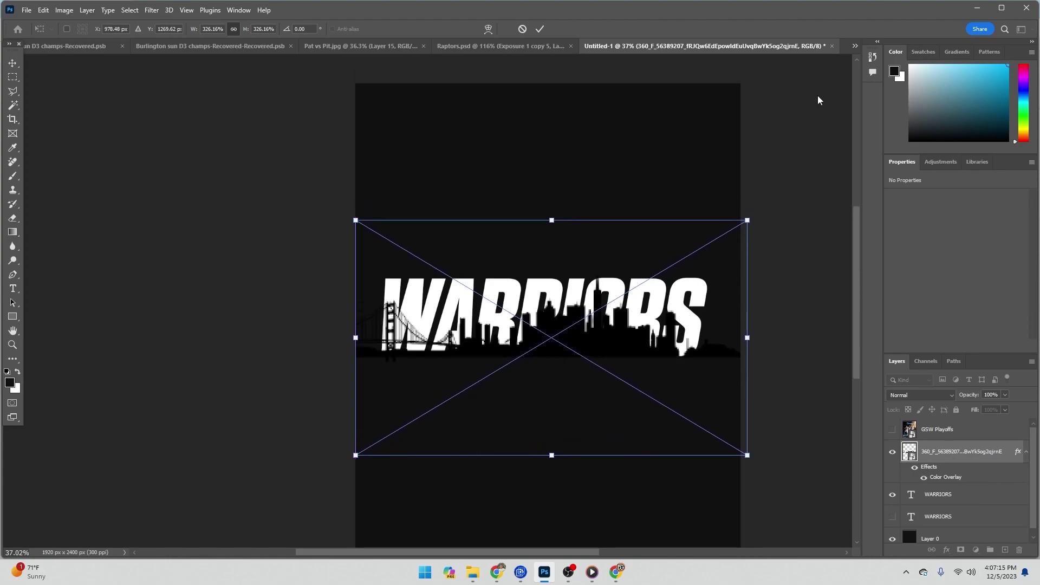
key("Return")
key("t")
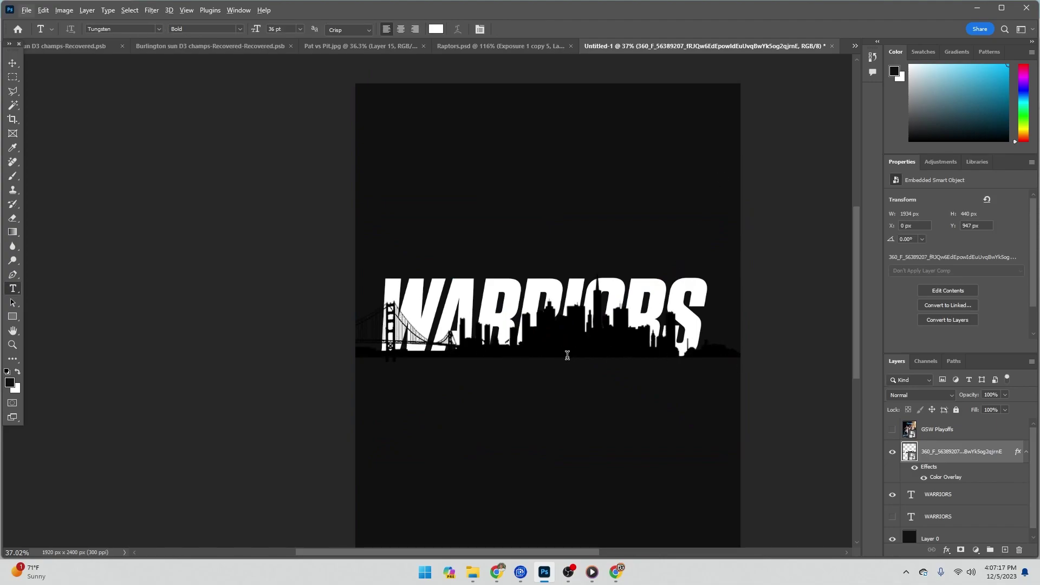
scroll(568, 356, "down", 1)
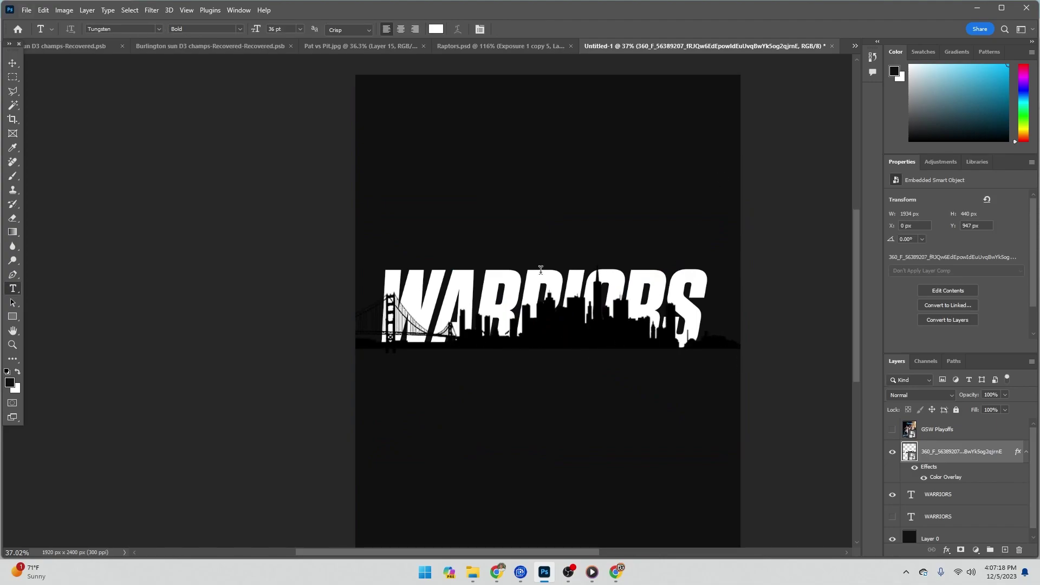
Step: Load the WARRIORS letter shapes as a selection and mask the skyline silhouette layer to them
left_click(912, 498, "ctrl")
left_click(894, 454)
left_click(894, 453)
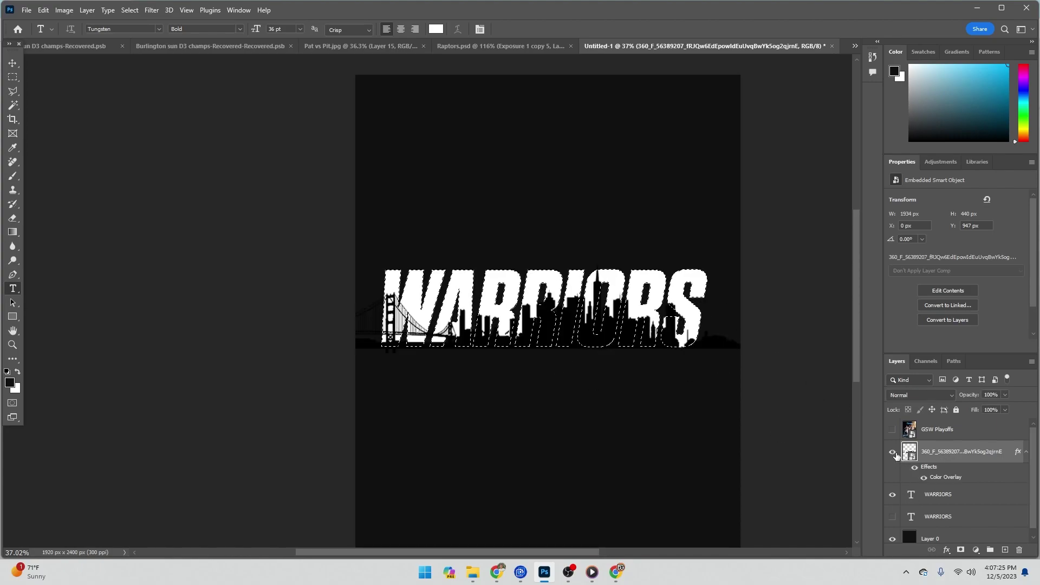
left_click(961, 550)
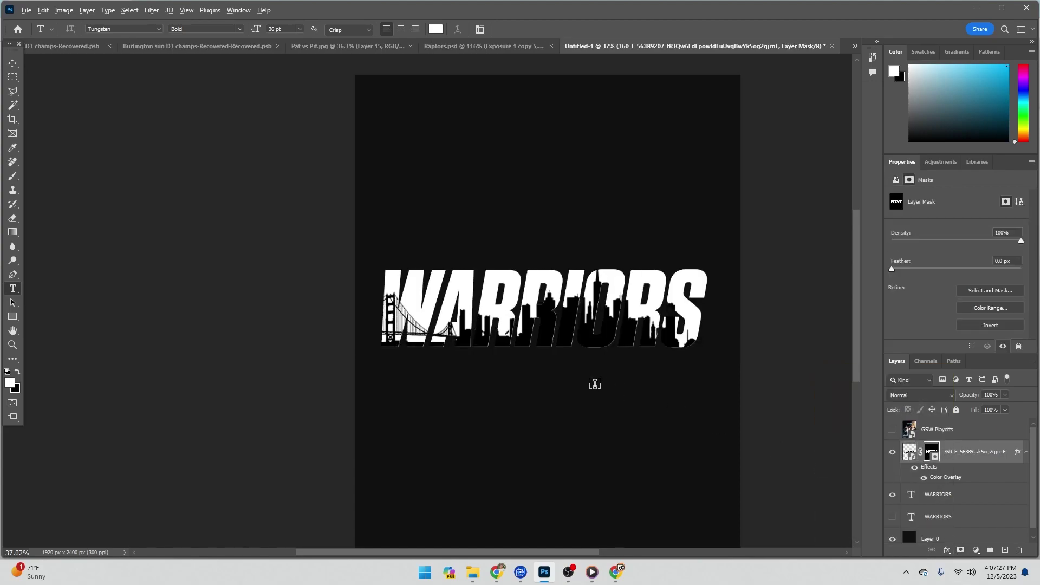
scroll(598, 384, "down", 2)
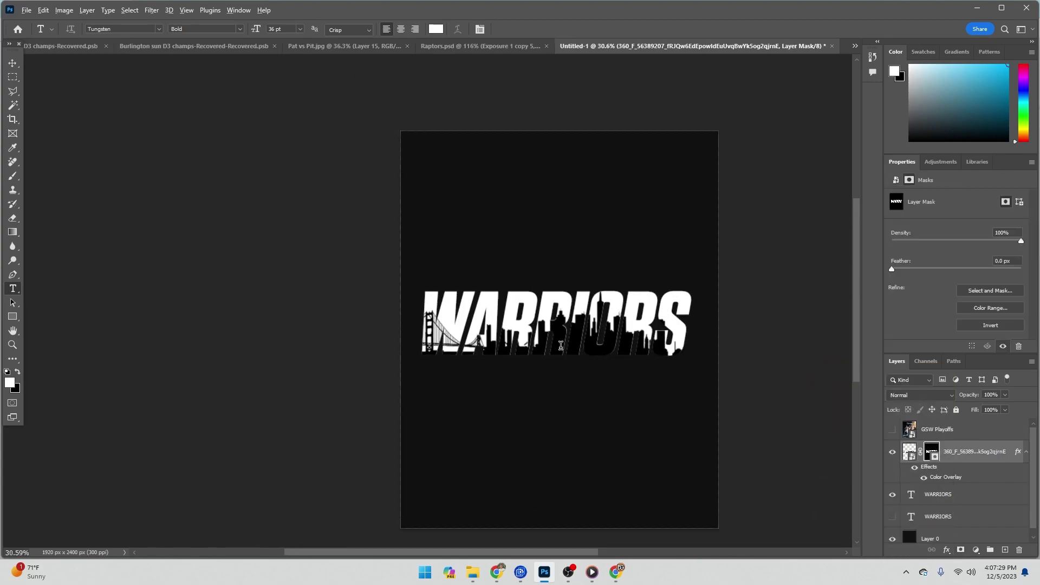
scroll(560, 347, "up", 1)
scroll(567, 347, "down", 1)
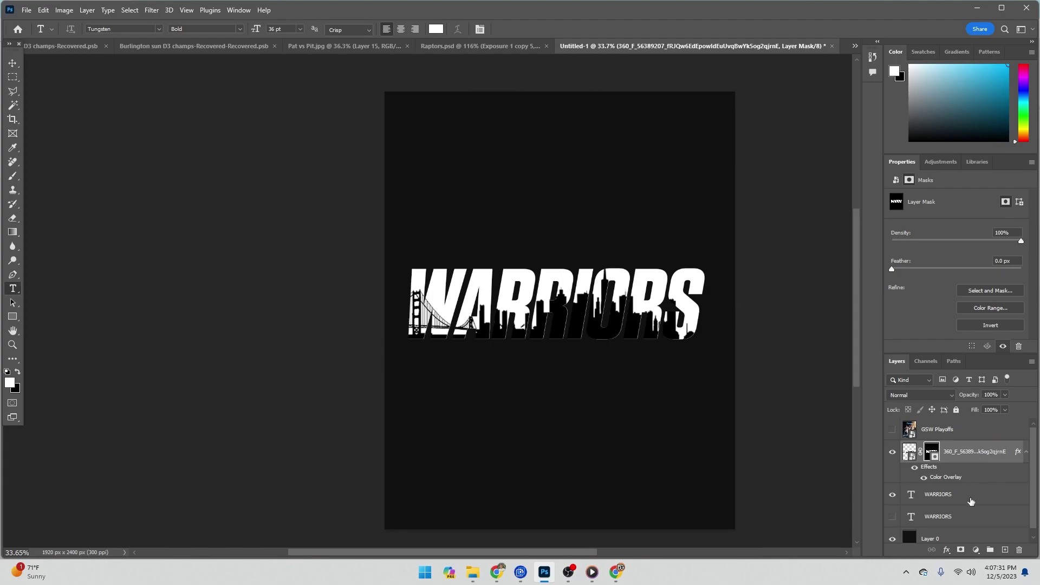
Step: Add a blue linear Gradient Overlay to the visible WARRIORS text layer at a -90° angle and 150% scale
left_click(953, 496)
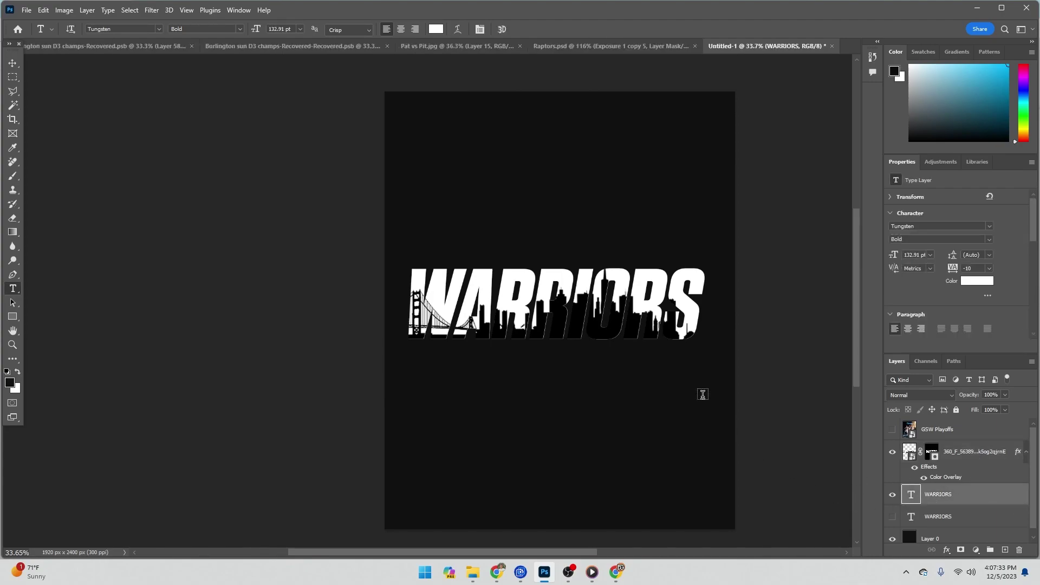
double_click(598, 297)
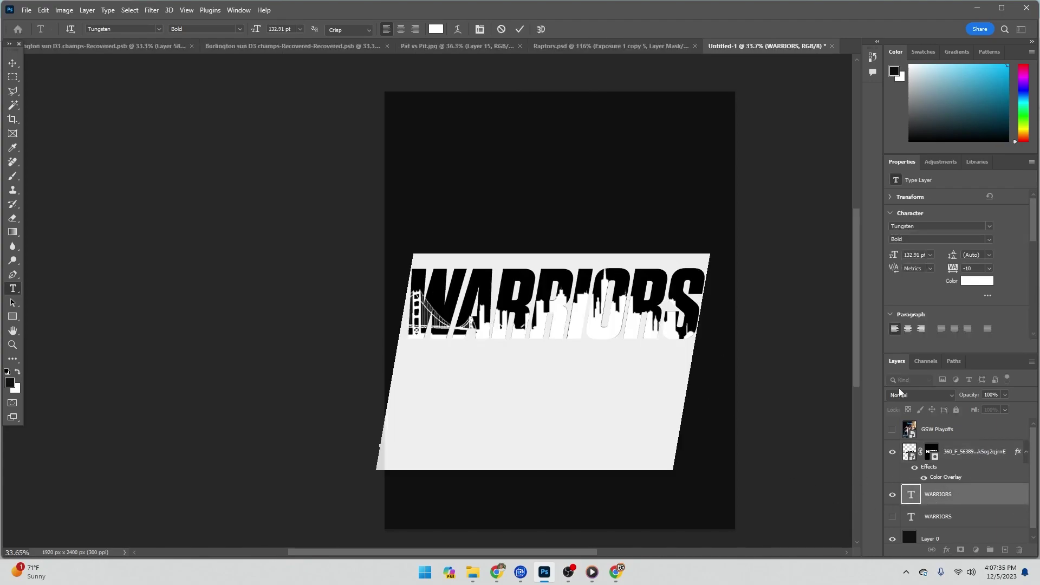
left_click(984, 498)
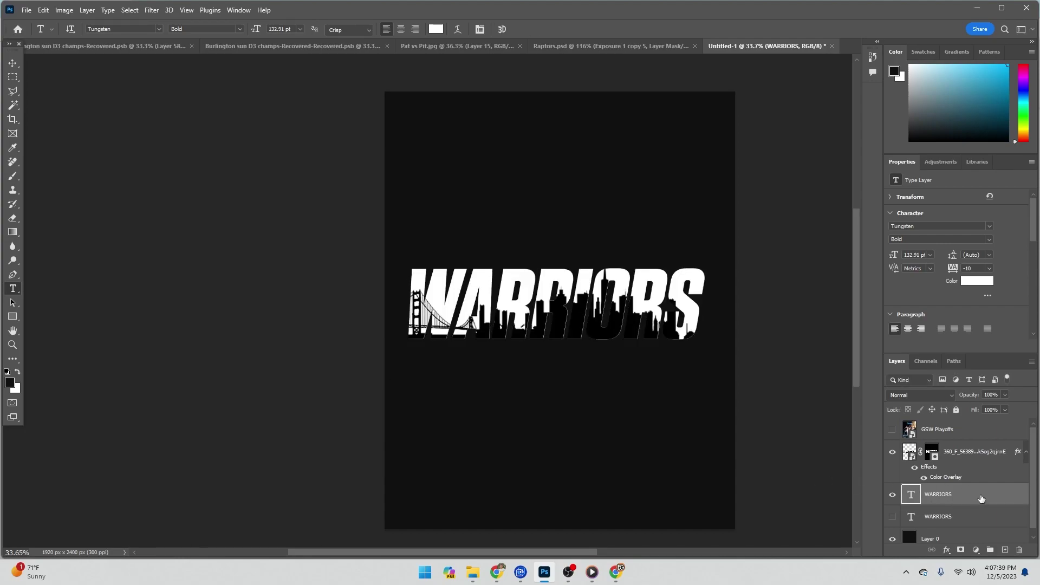
double_click(981, 498)
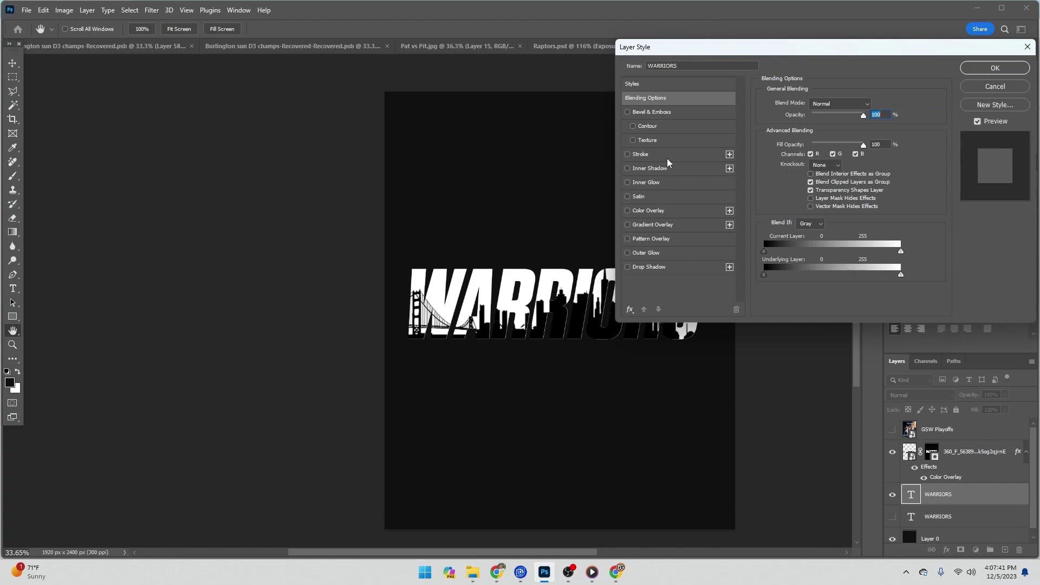
left_click(672, 224)
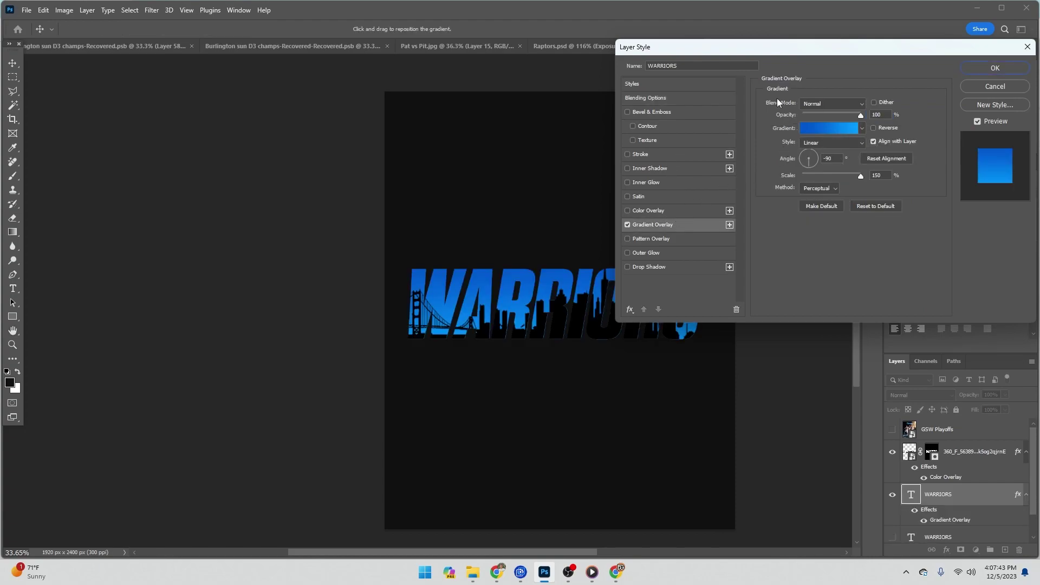
left_click_drag(796, 45, 823, 7)
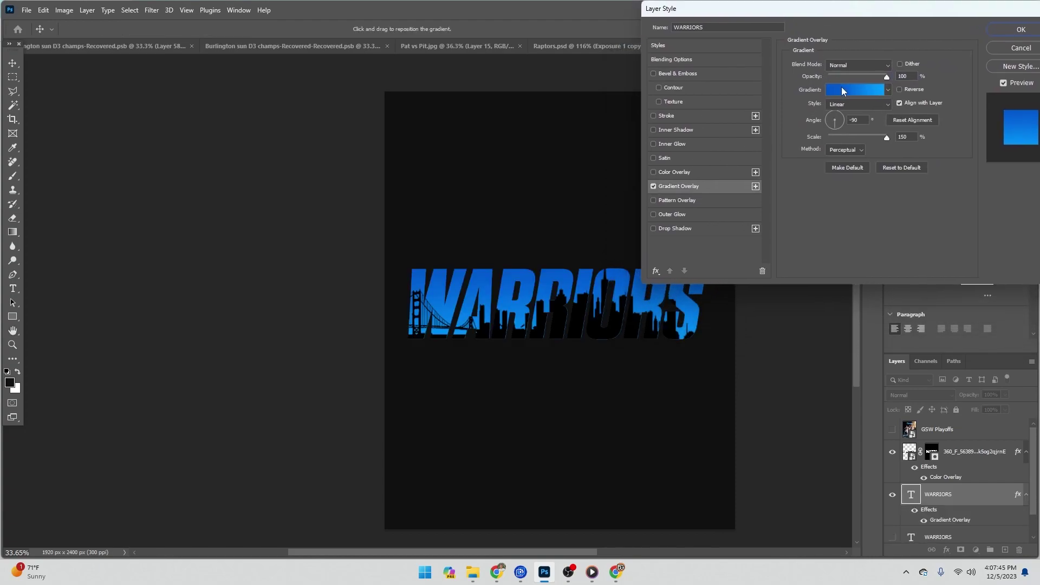
left_click(842, 90)
left_click(750, 286)
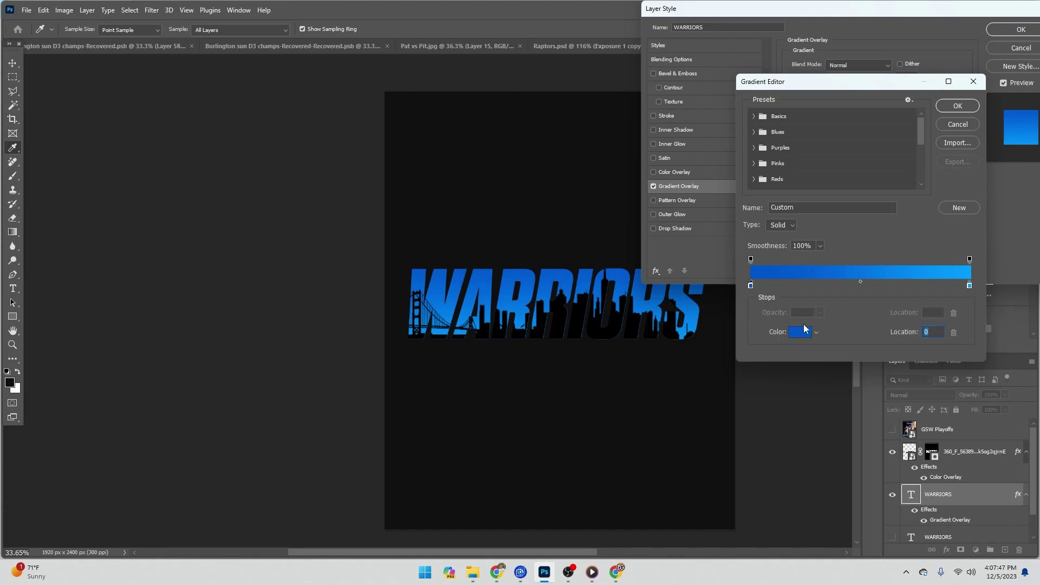
left_click(970, 286)
left_click(958, 106)
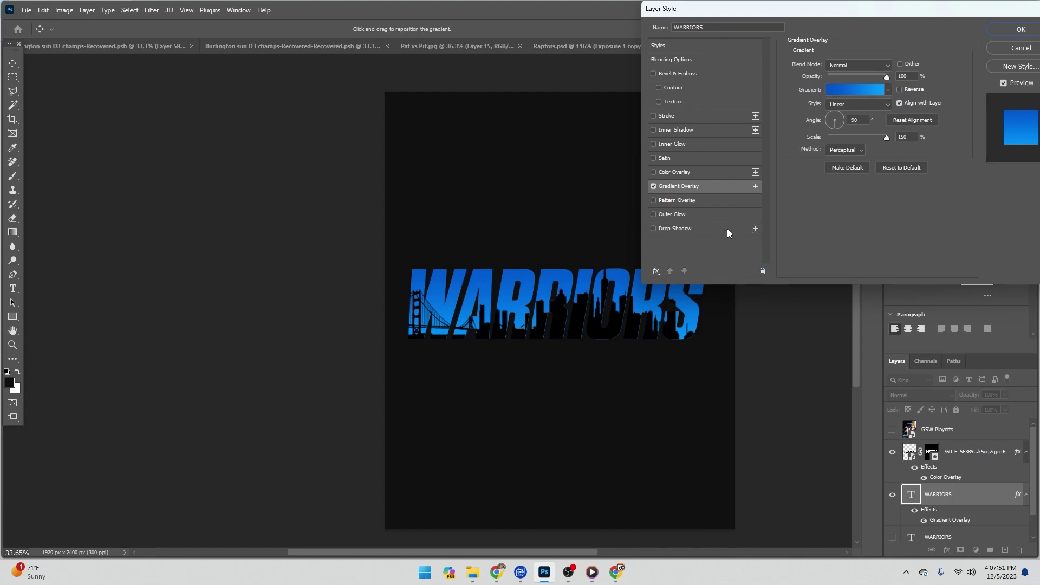
Step: Add an Inner Bevel with slightly increased depth and a white Screen Inner Glow at 63% opacity to the WARRIORS text
left_click(711, 75)
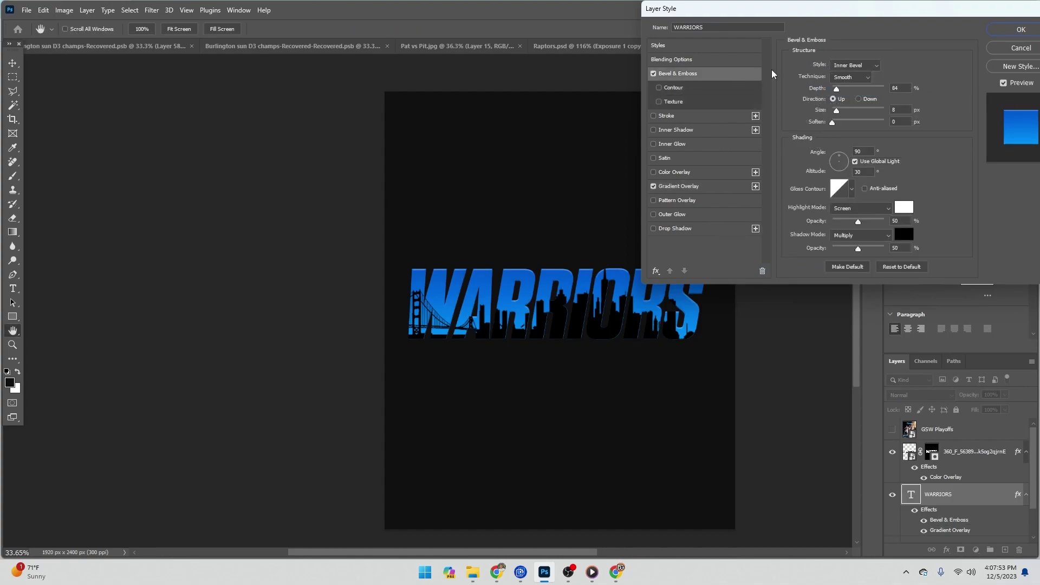
left_click_drag(836, 88, 840, 89)
left_click(703, 144)
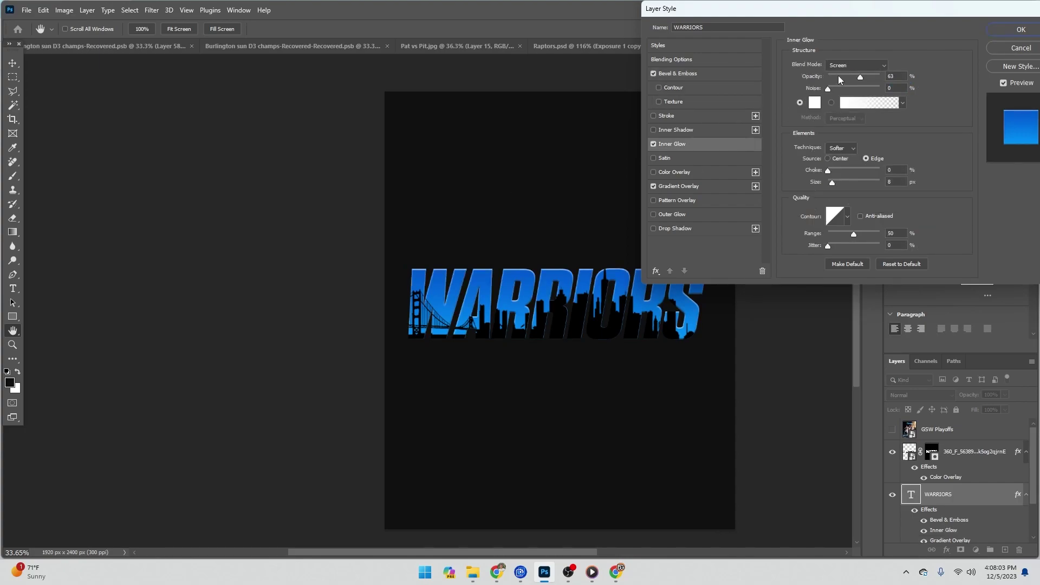
left_click(1017, 29)
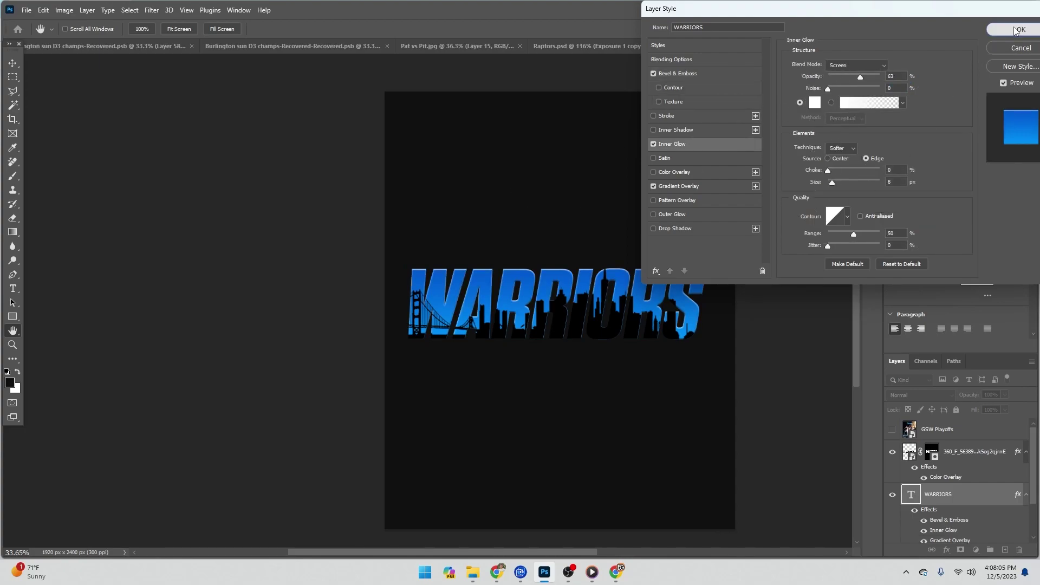
Step: Lower the skyline silhouette layer's opacity to 27% so it blends into the blue letters
left_click(971, 461)
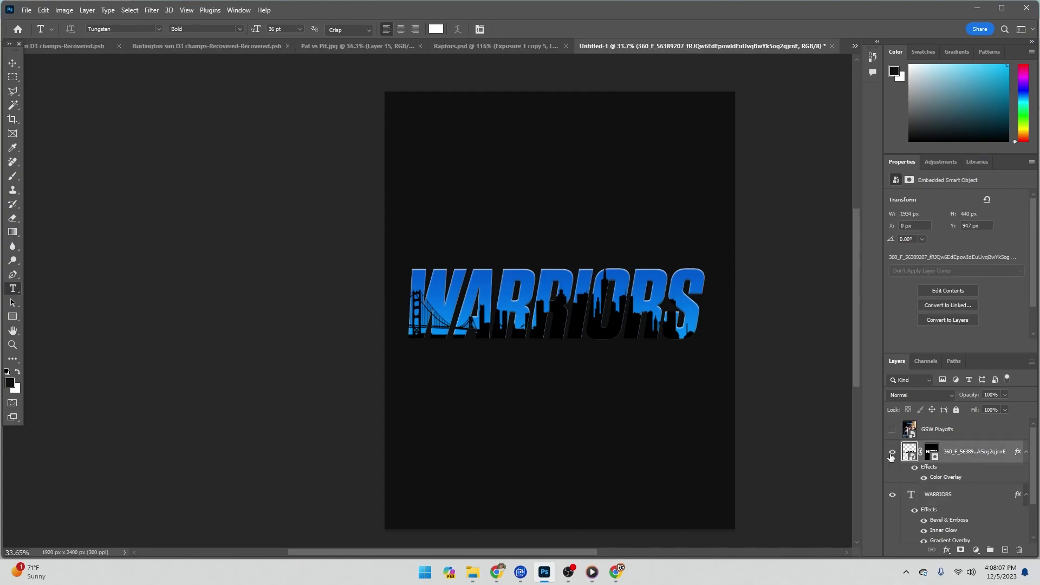
left_click_drag(1006, 391, 974, 406)
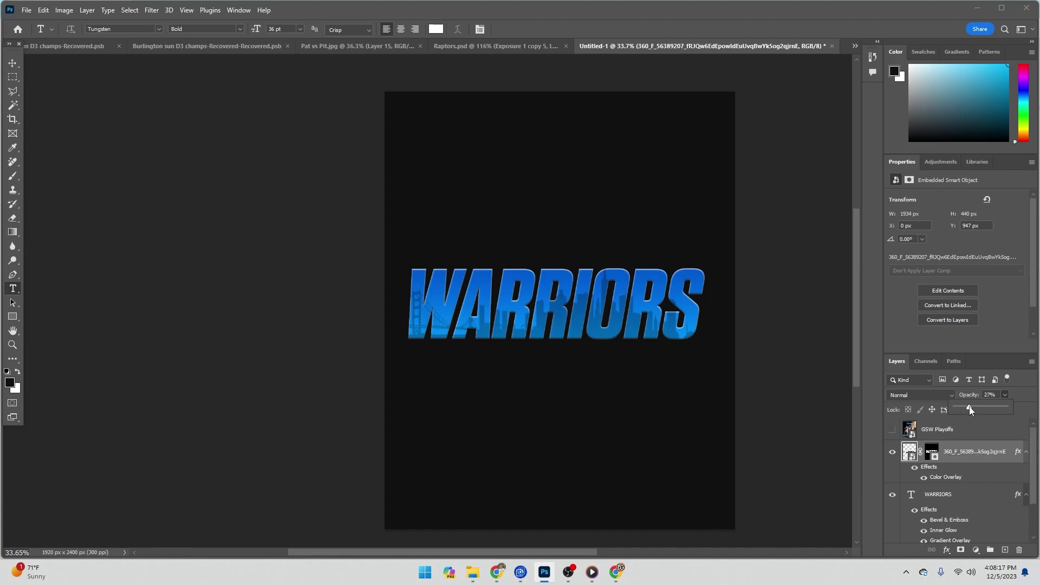
scroll(574, 345, "down", 1)
scroll(588, 347, "left", 1)
scroll(589, 347, "up", 1)
scroll(596, 348, "down", 1)
scroll(595, 347, "right", 1)
scroll(677, 369, "right", 1)
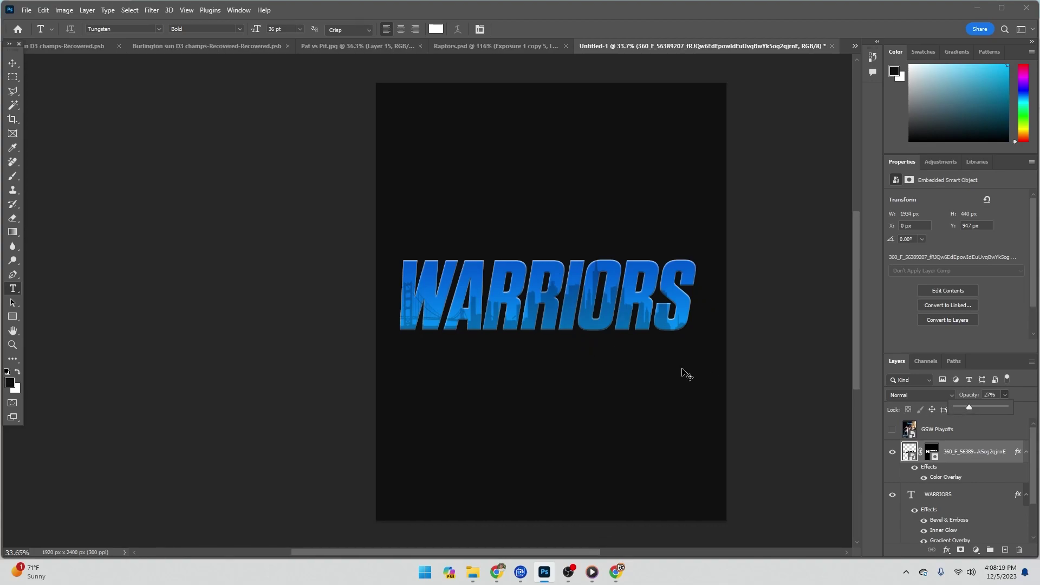
scroll(683, 374, "up", 1)
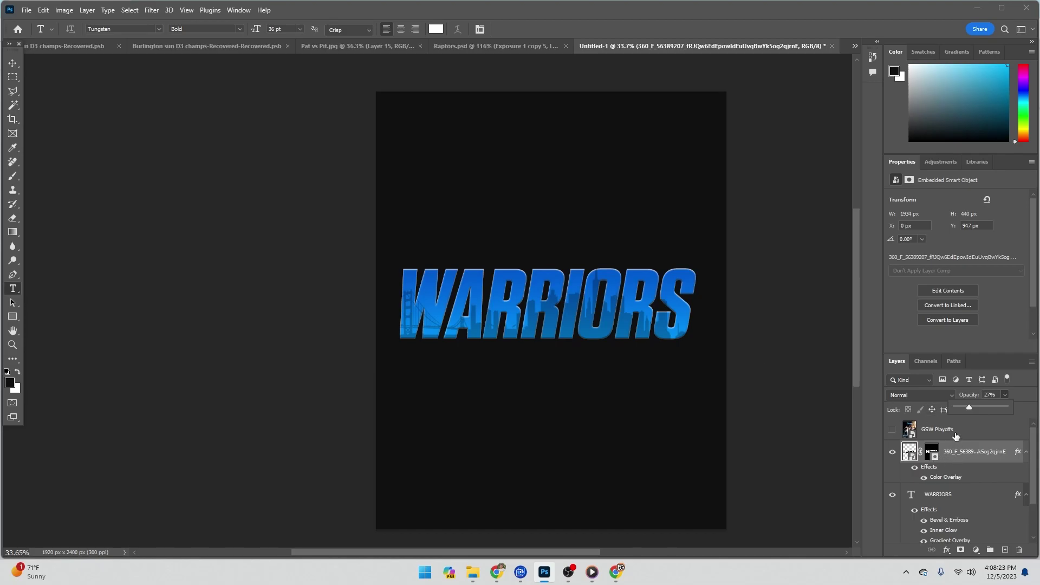
Step: Add a new layer above the skyline silhouette and sample the letters' bright blue as the Brush colour
left_click(1005, 550)
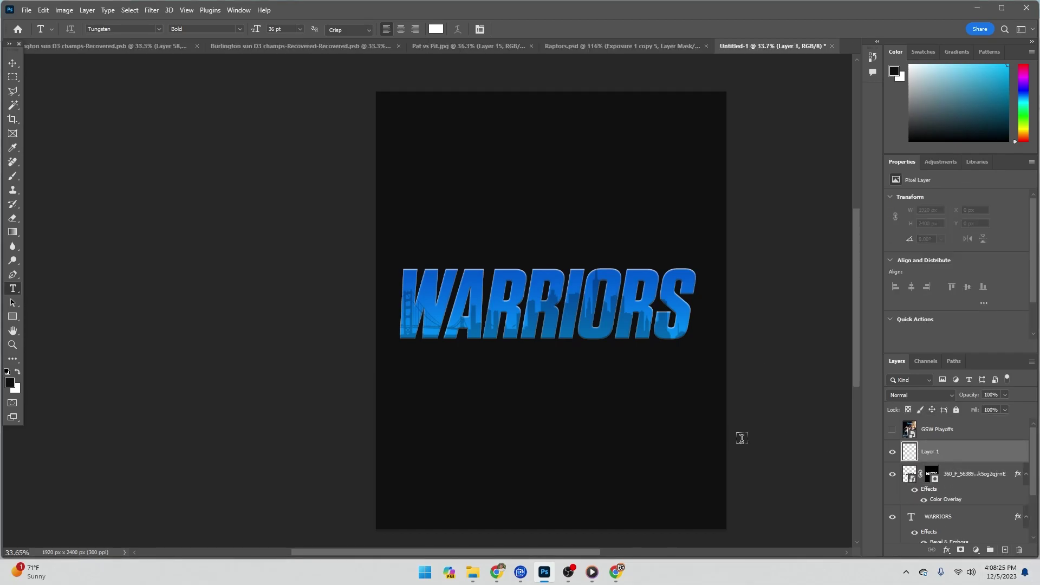
key("b")
left_click_drag(606, 311, 497, 319)
scroll(553, 285, "up", 2)
mouse_move(554, 283)
left_mouse_down()
mouse_move(569, 306)
mouse_move(521, 298)
left_mouse_up()
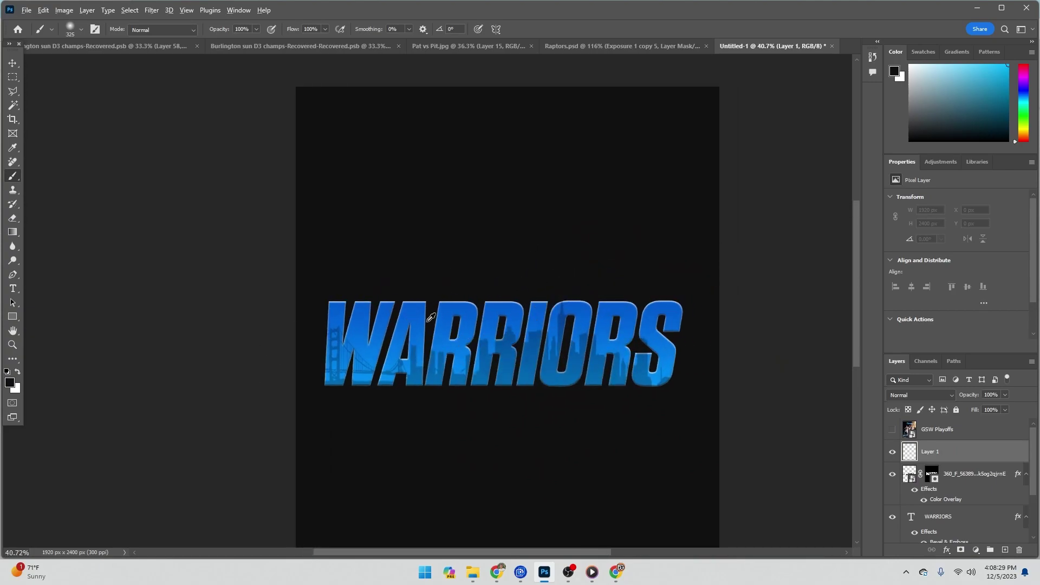
left_click(447, 341, "alt")
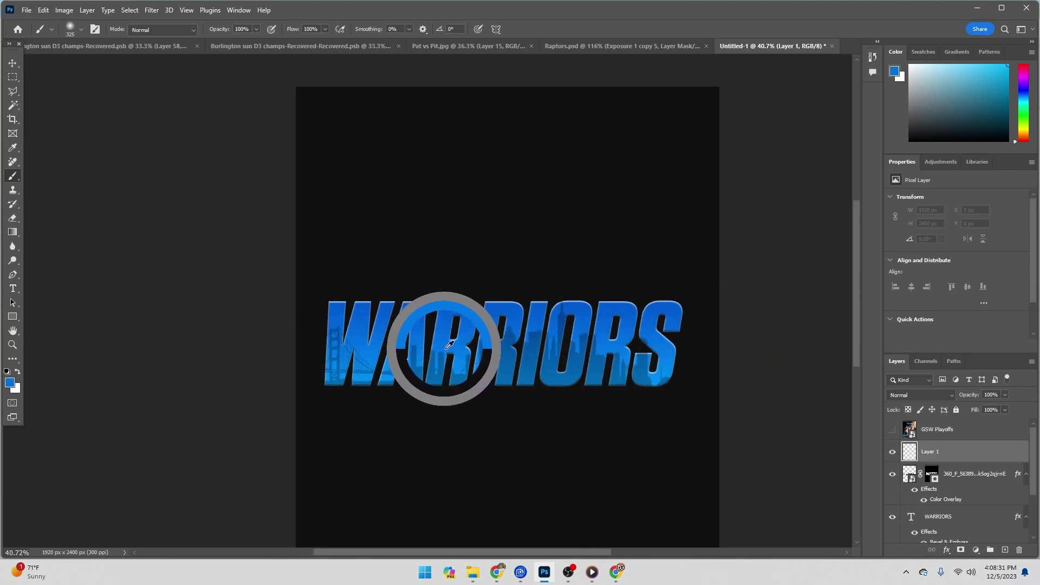
left_click(452, 340, "alt")
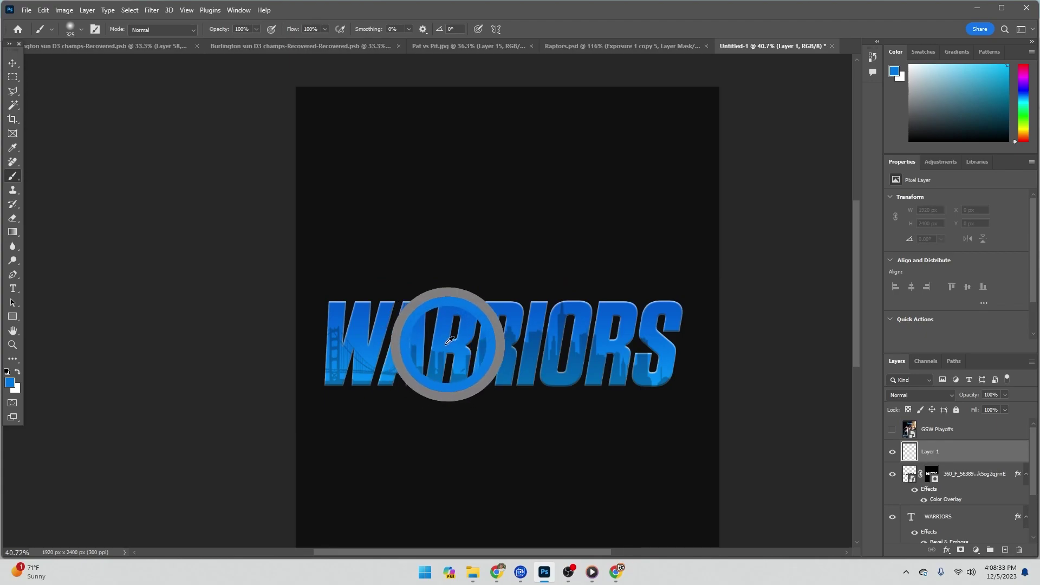
Step: Set the new layer's blend mode to Linear Dodge (Add) and the brush flow to 4%
left_click(900, 397)
left_click(906, 376)
left_click(325, 30)
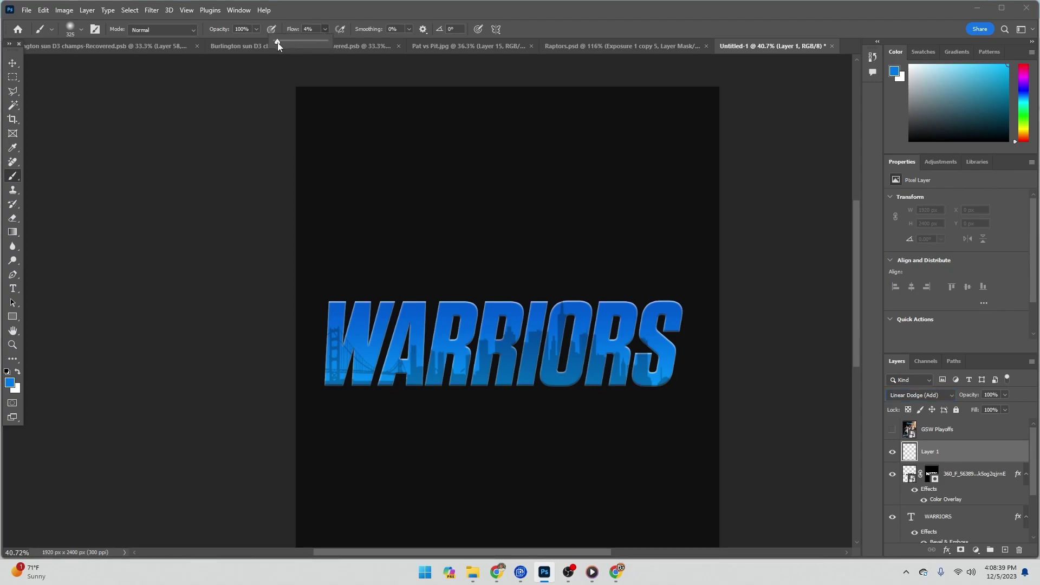
Step: Paint a soft blue glow over and around the WARRIORS letters, enlarging the brush to 1111 px and concentrating on the word's ends
mouse_move(313, 316)
left_mouse_down()
mouse_move(359, 309)
mouse_move(368, 328)
mouse_move(391, 324)
mouse_move(390, 351)
mouse_move(421, 334)
mouse_move(423, 354)
left_mouse_up()
left_click(375, 327)
mouse_move(451, 318)
left_mouse_down()
mouse_move(494, 319)
mouse_move(430, 328)
mouse_move(441, 349)
mouse_move(473, 325)
mouse_move(520, 327)
left_mouse_up()
left_click(362, 299)
left_click_drag(520, 327, 533, 327)
mouse_move(533, 327)
left_mouse_down()
mouse_move(544, 313)
mouse_move(565, 310)
mouse_move(578, 326)
mouse_move(626, 309)
mouse_move(657, 325)
mouse_move(677, 308)
left_mouse_up()
left_click_drag(613, 342, 690, 348)
left_click(382, 298)
left_click(655, 320)
scroll(543, 328, "down", 3)
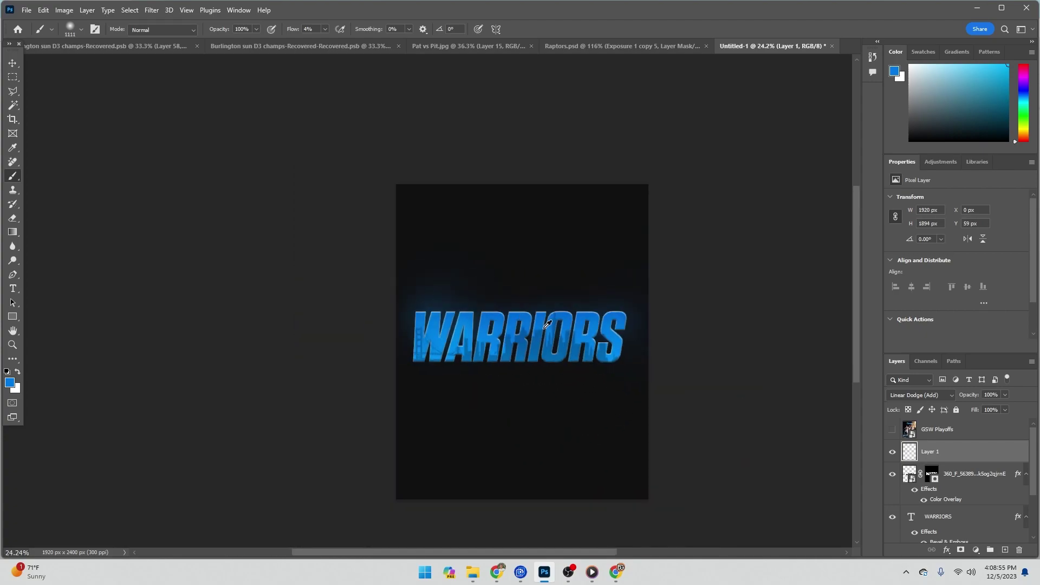
scroll(544, 329, "down", 1)
scroll(569, 327, "up", 2)
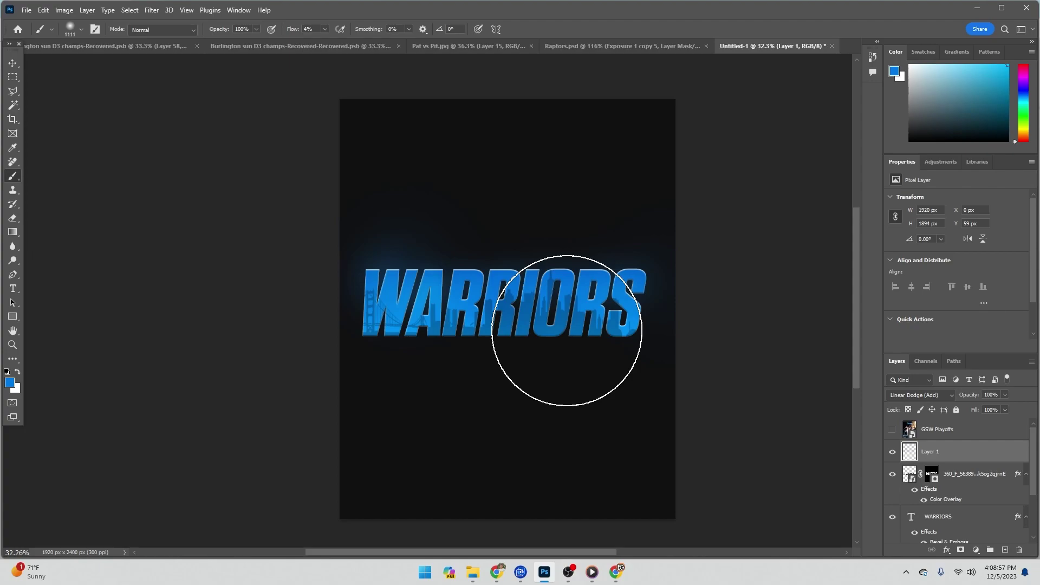